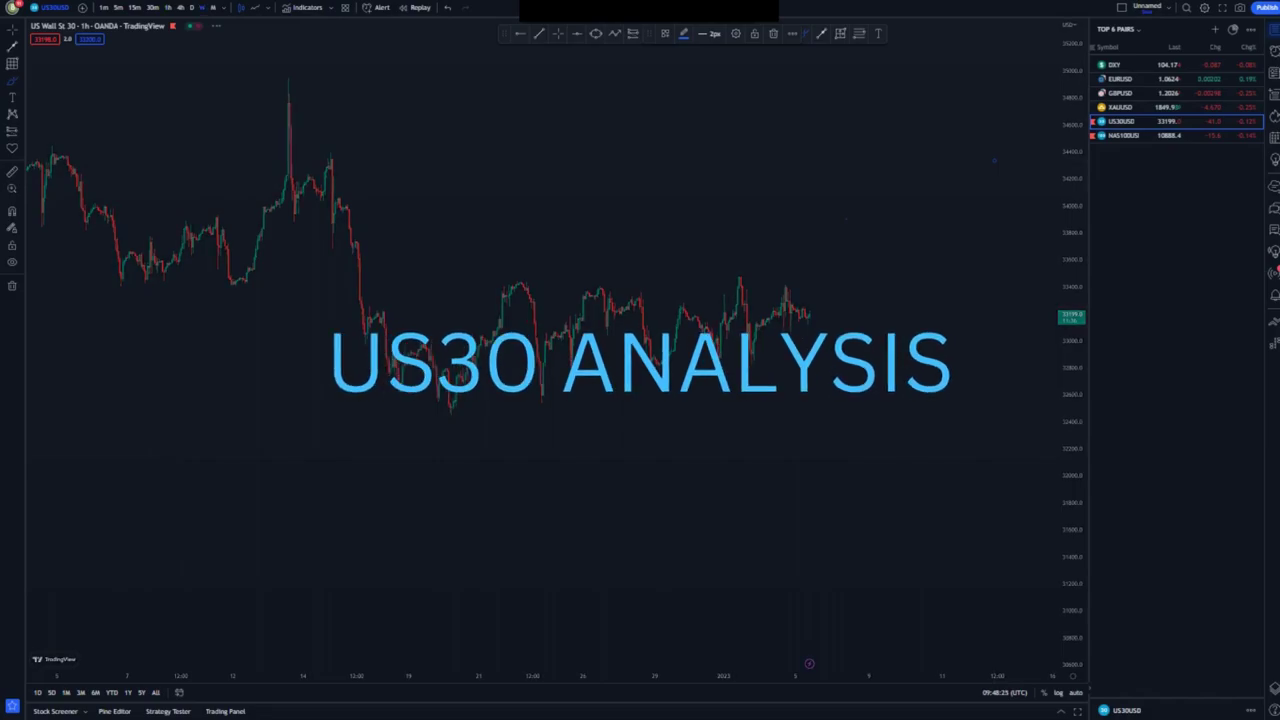
- Switch the US30USD chart to the weekly timeframe with the 2020–2023 price swings in view
left_click(202, 7)
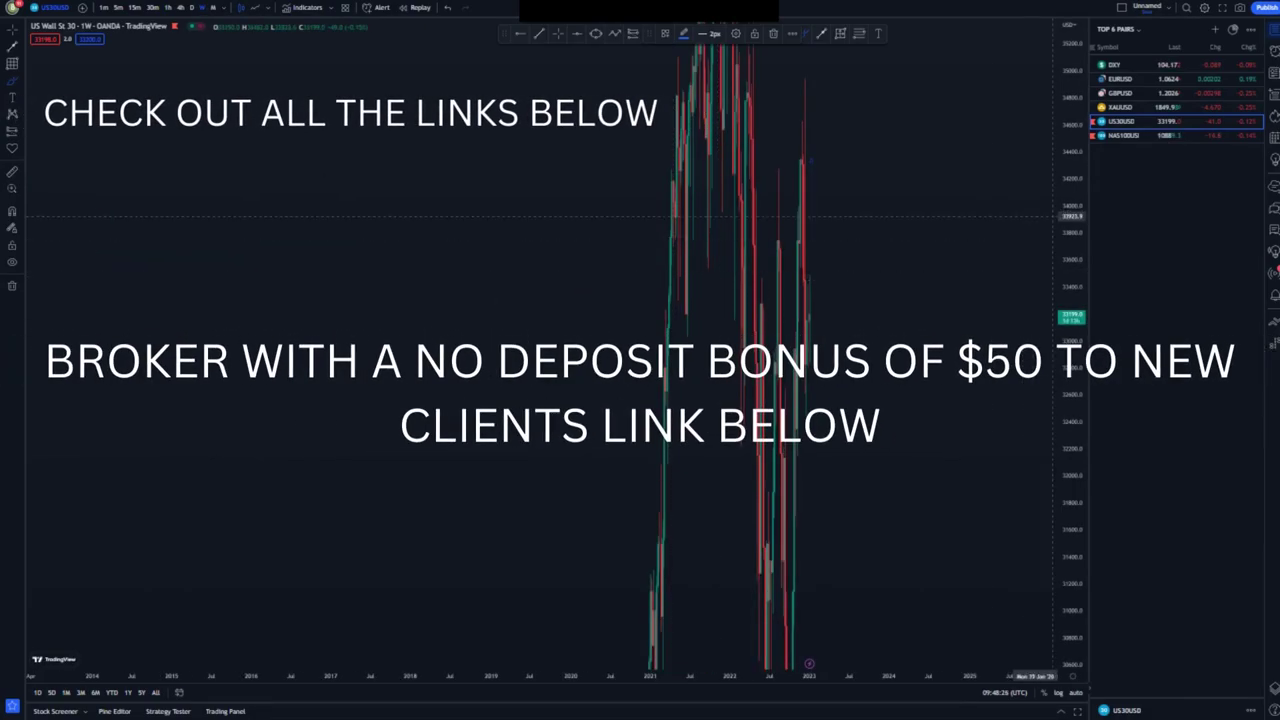
left_click_drag(1069, 206, 1069, 572)
scroll(832, 483, "up", 6)
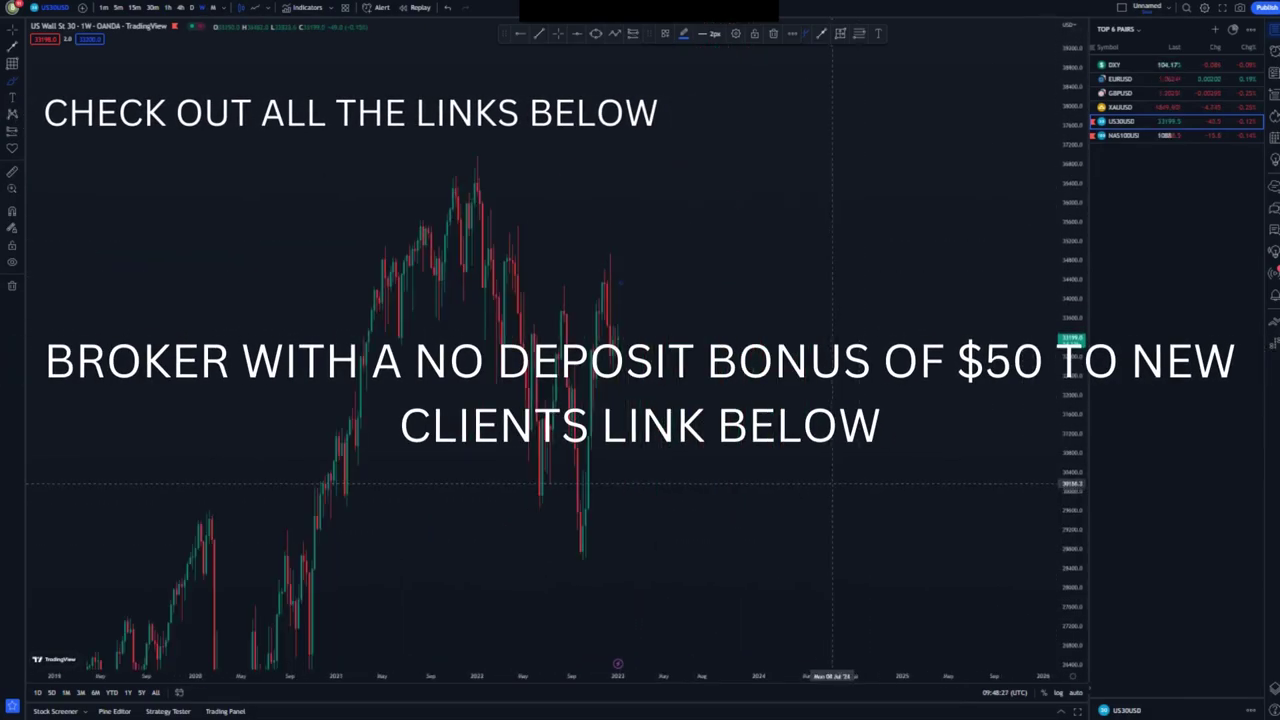
left_click_drag(828, 288, 1001, 237)
scroll(985, 338, "up", 5)
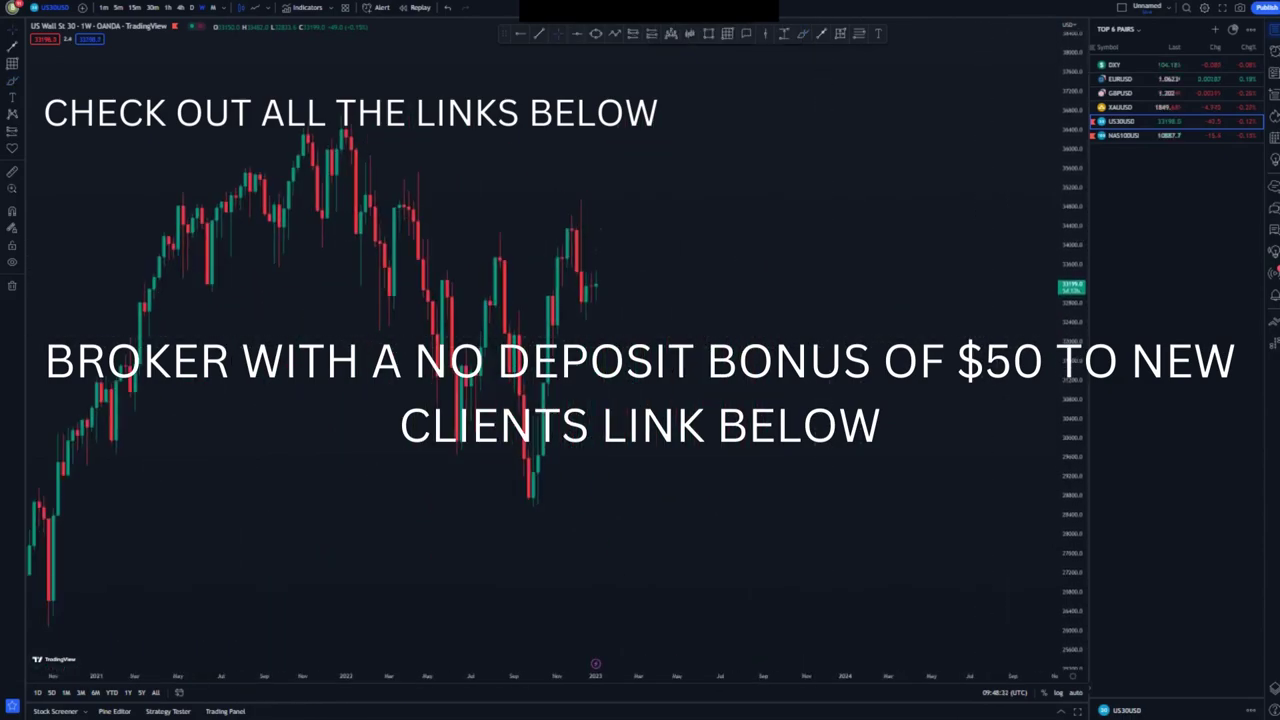
left_click_drag(749, 423, 955, 373)
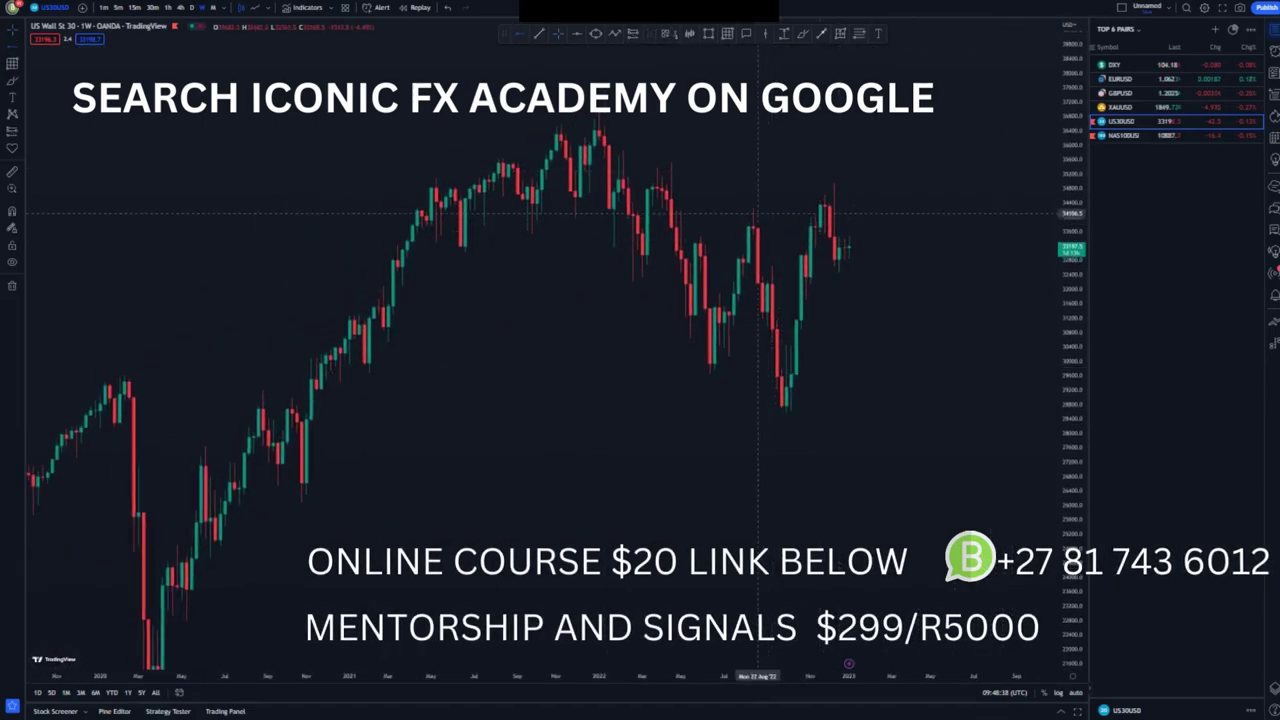
- Draw horizontal rays from the August 2022 high at about 34,290, the April 2022 high at about 35,500 and the October 2022 low at about 28,600
left_click(753, 208)
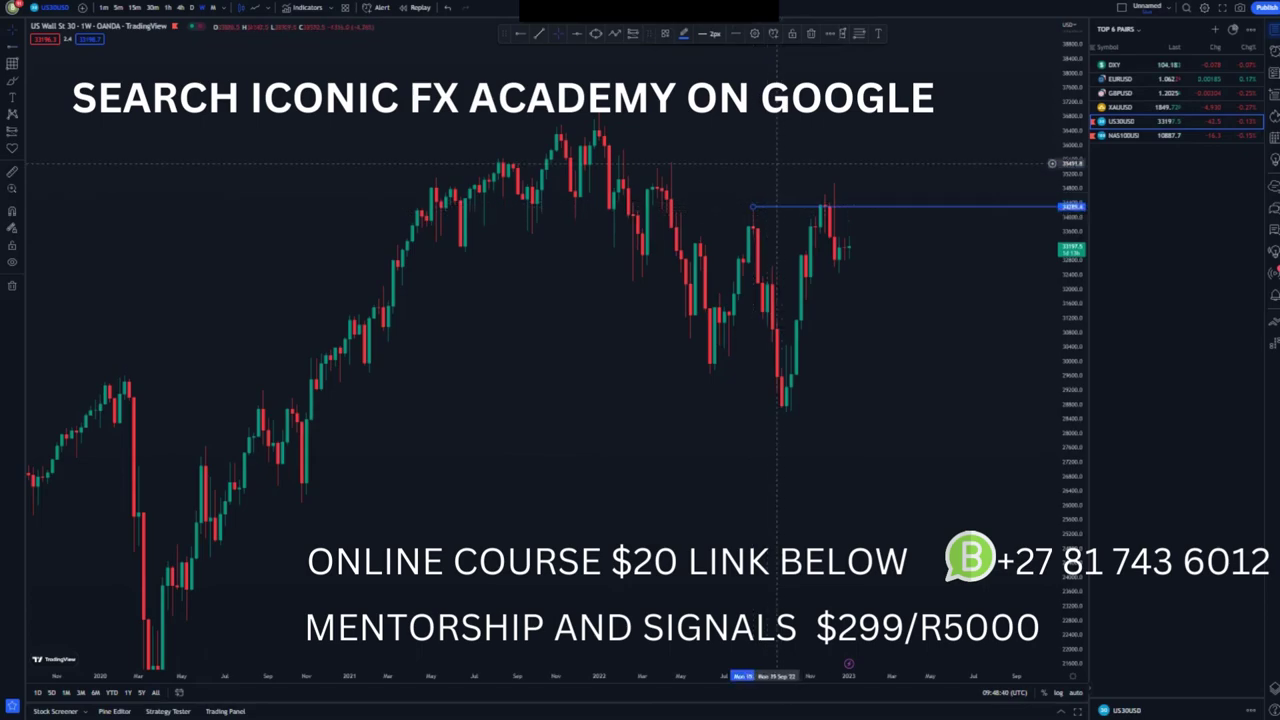
left_click(767, 142)
left_click(519, 33)
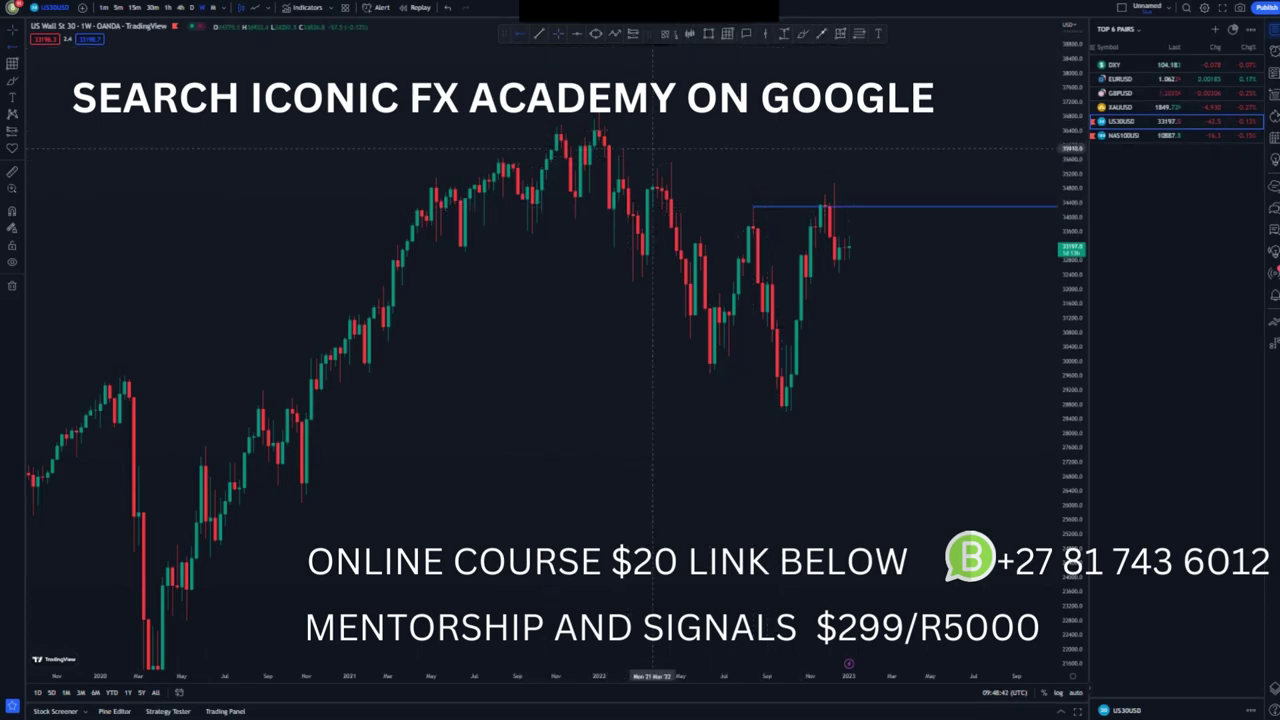
left_click(670, 163)
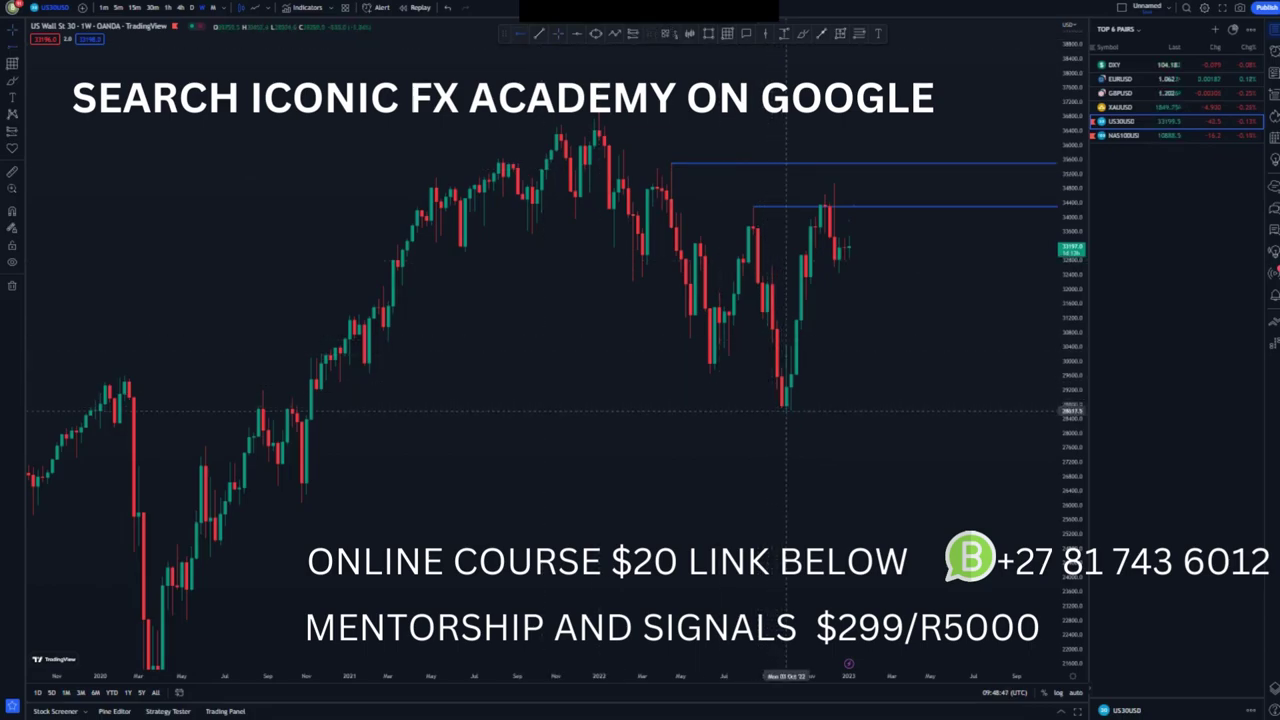
left_click(786, 412)
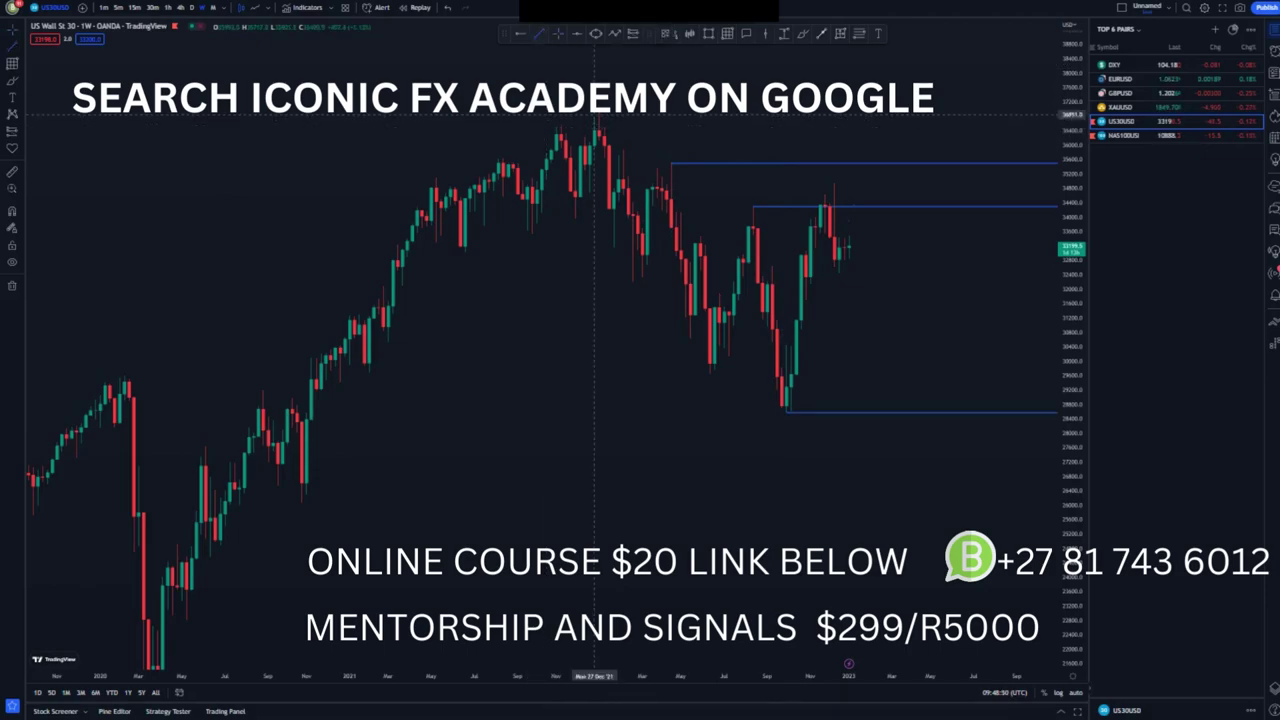
- Draw a descending channel with trend lines from the January 2022 high across the August high and from the September 2021 low under the June 2022 low
left_click(595, 112)
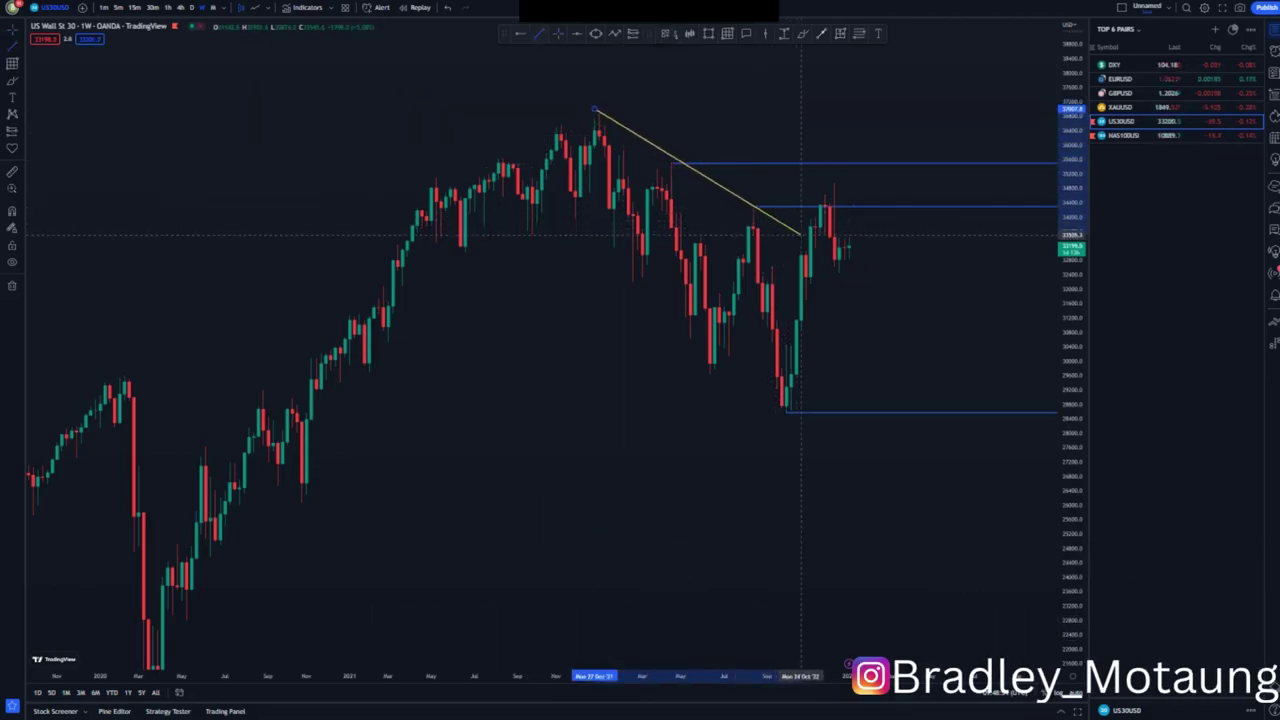
left_click(800, 235)
left_click(853, 250)
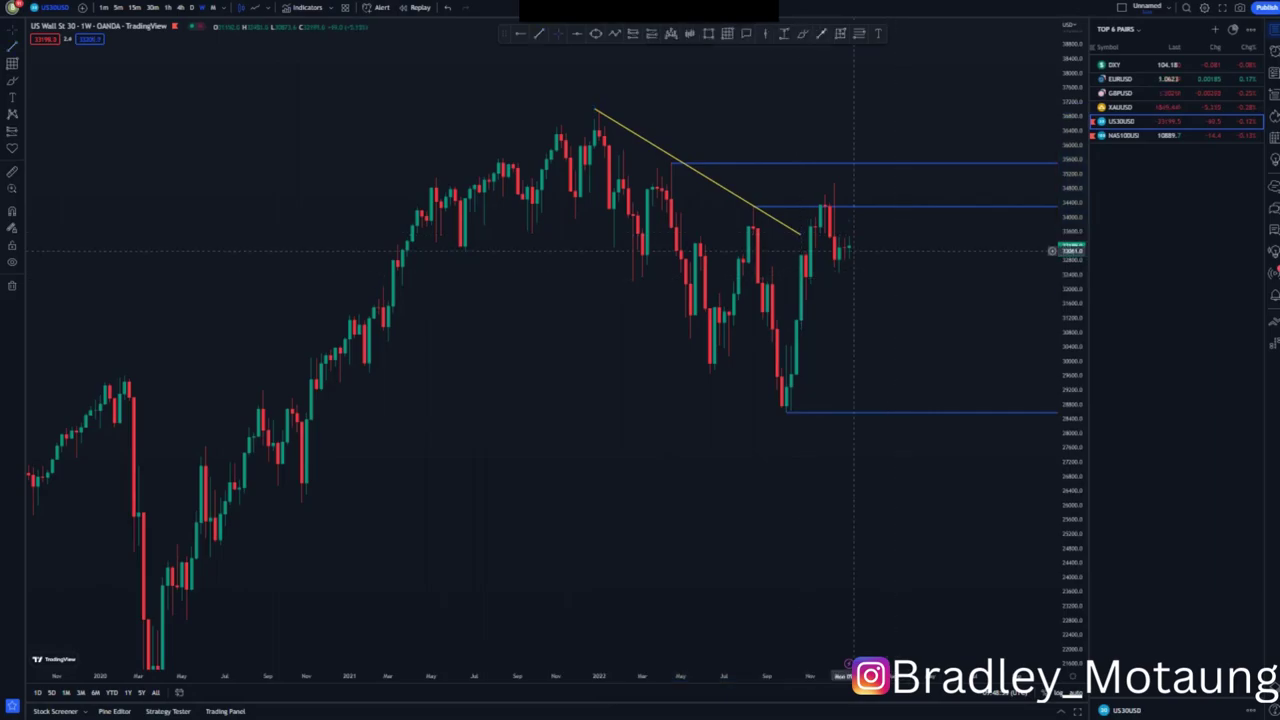
left_click(527, 232)
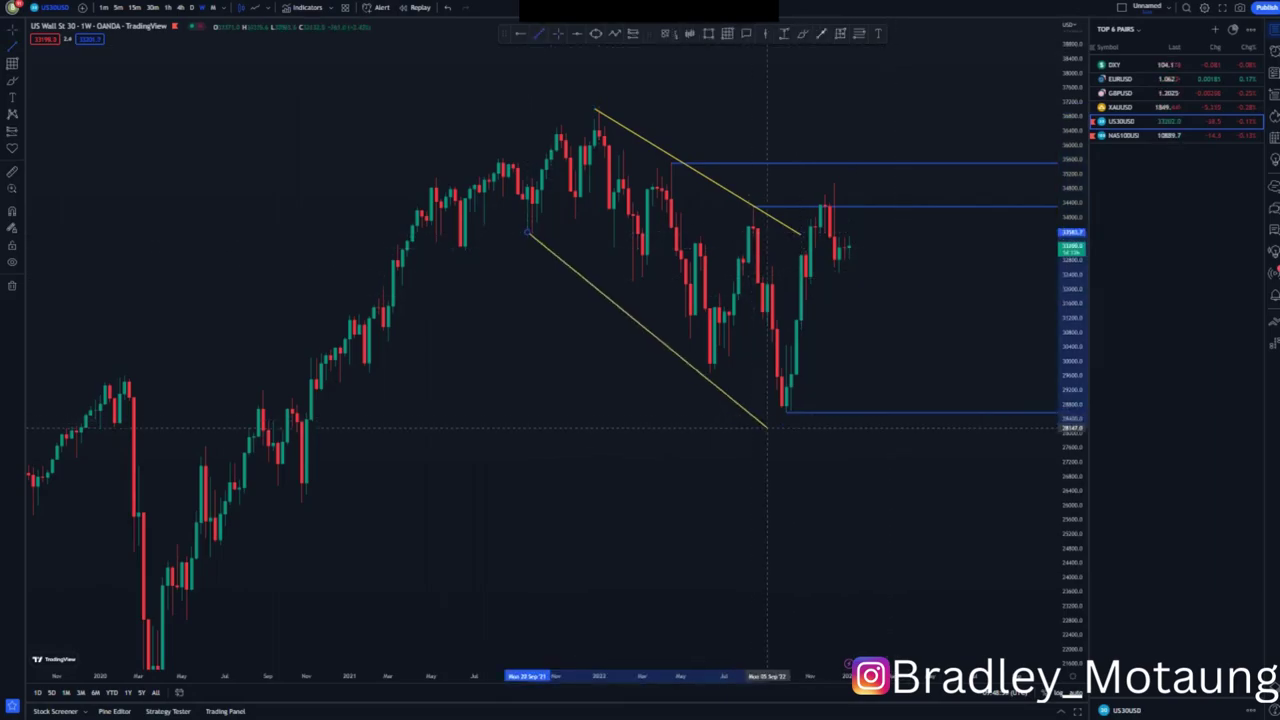
left_click(771, 412)
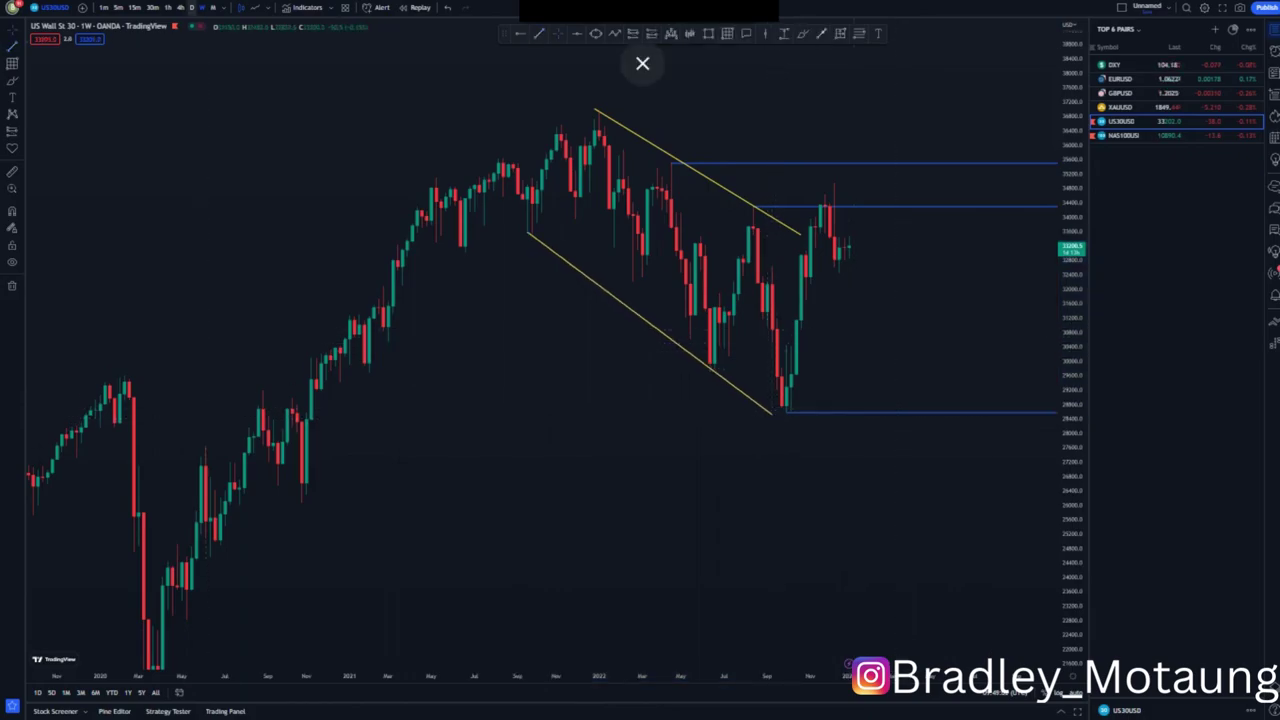
left_click(642, 63)
- On the daily timeframe, brush a price path from the December highs down to the October low ray, and delete the sketch
left_click(191, 7)
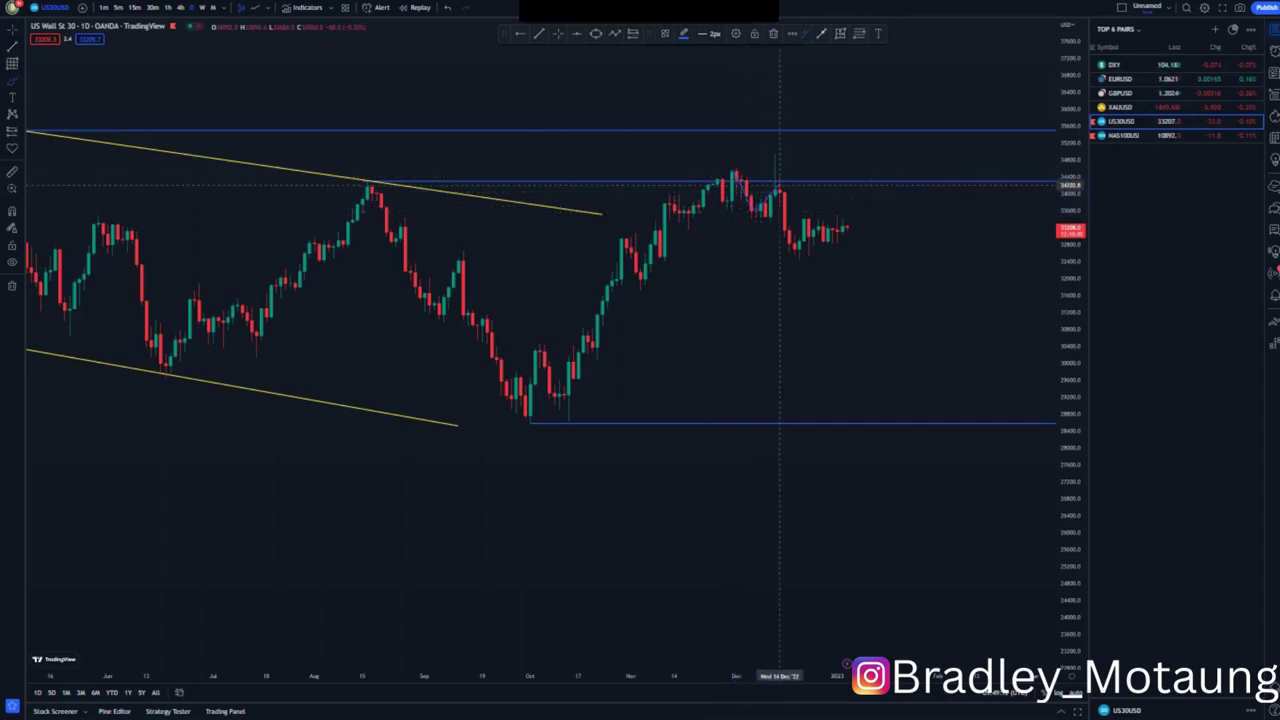
left_click(792, 249)
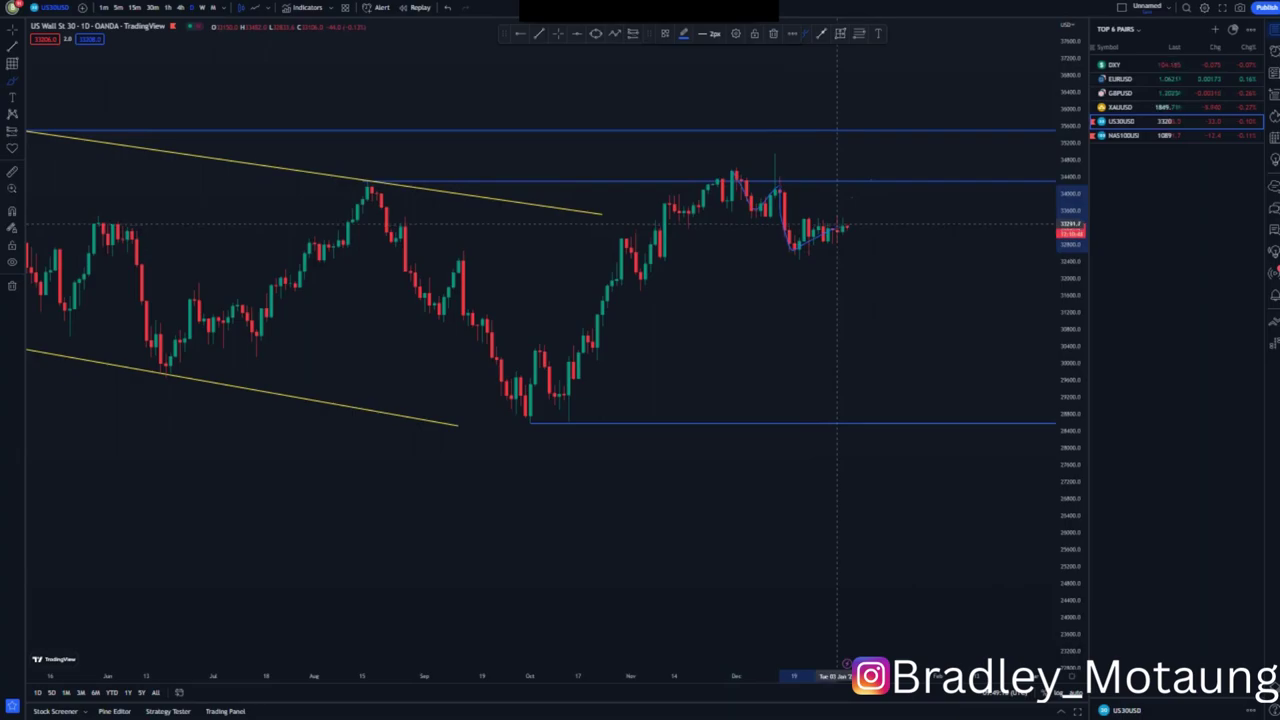
left_click_drag(836, 225, 860, 398)
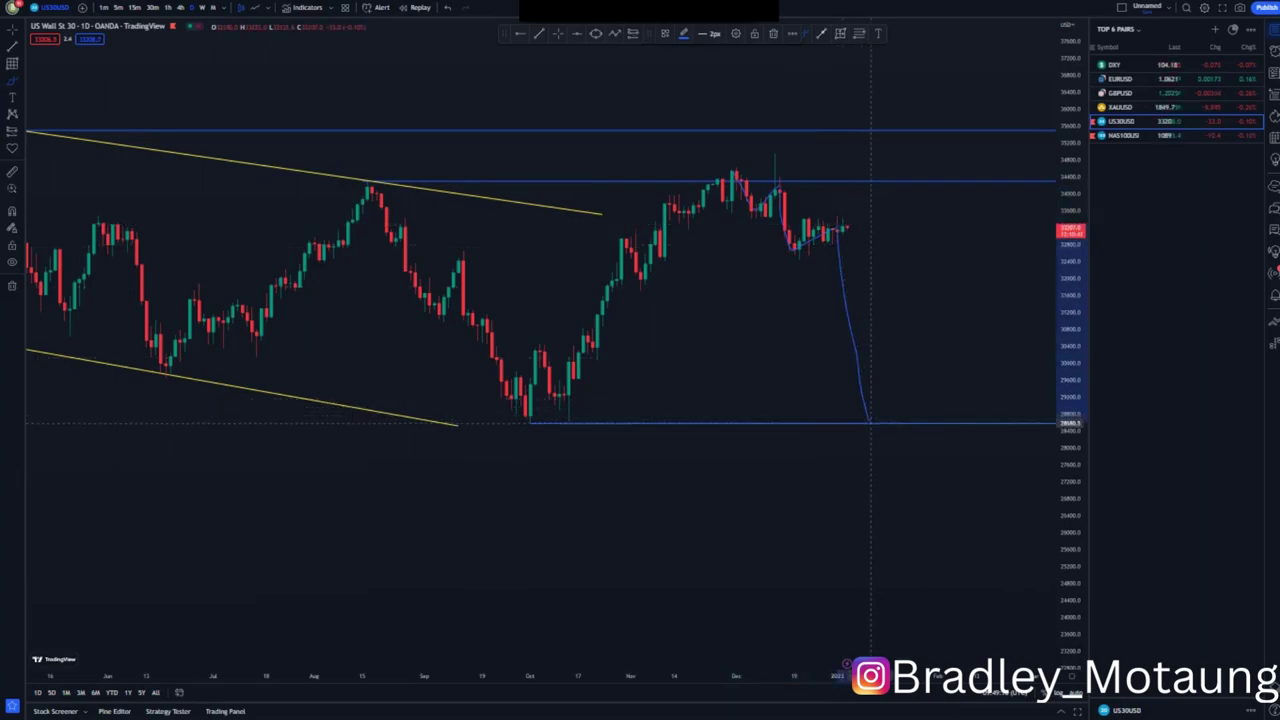
key("Delete")
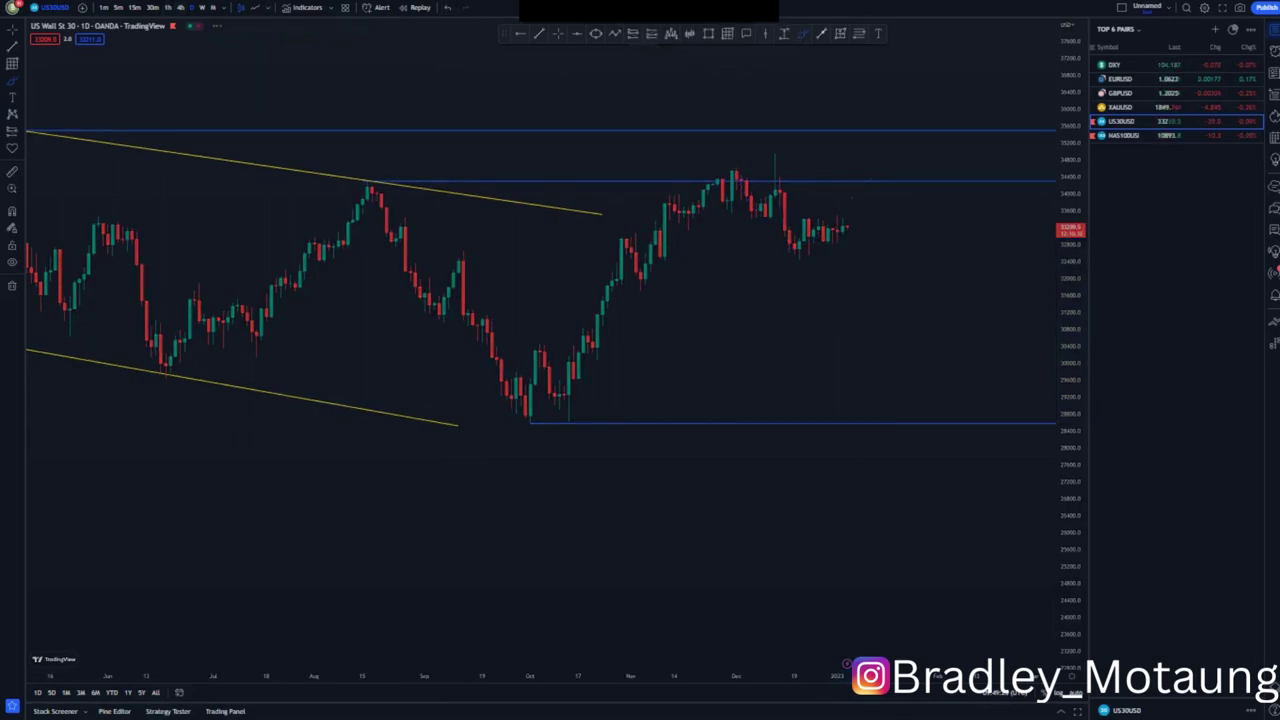
- Switch the chart to the 4-hour timeframe with the rise from the October 2022 low in view
left_click(180, 7)
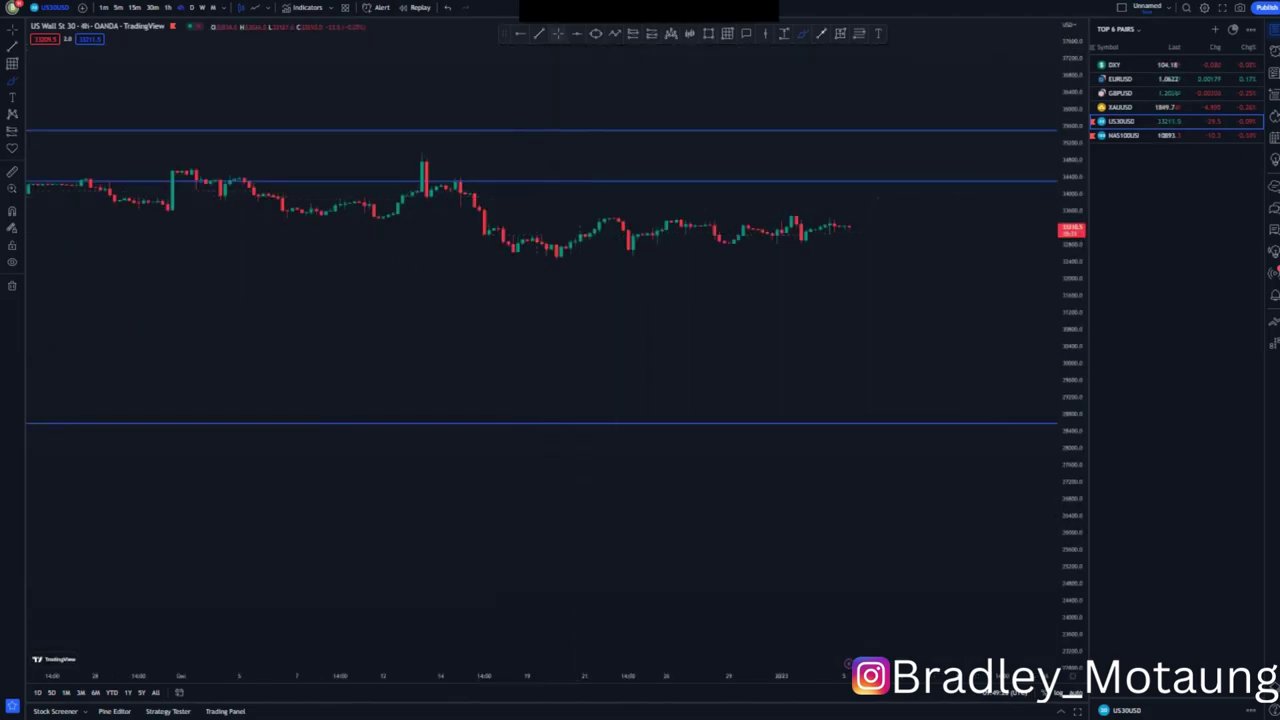
scroll(495, 300, "down", 4)
scroll(498, 307, "down", 3)
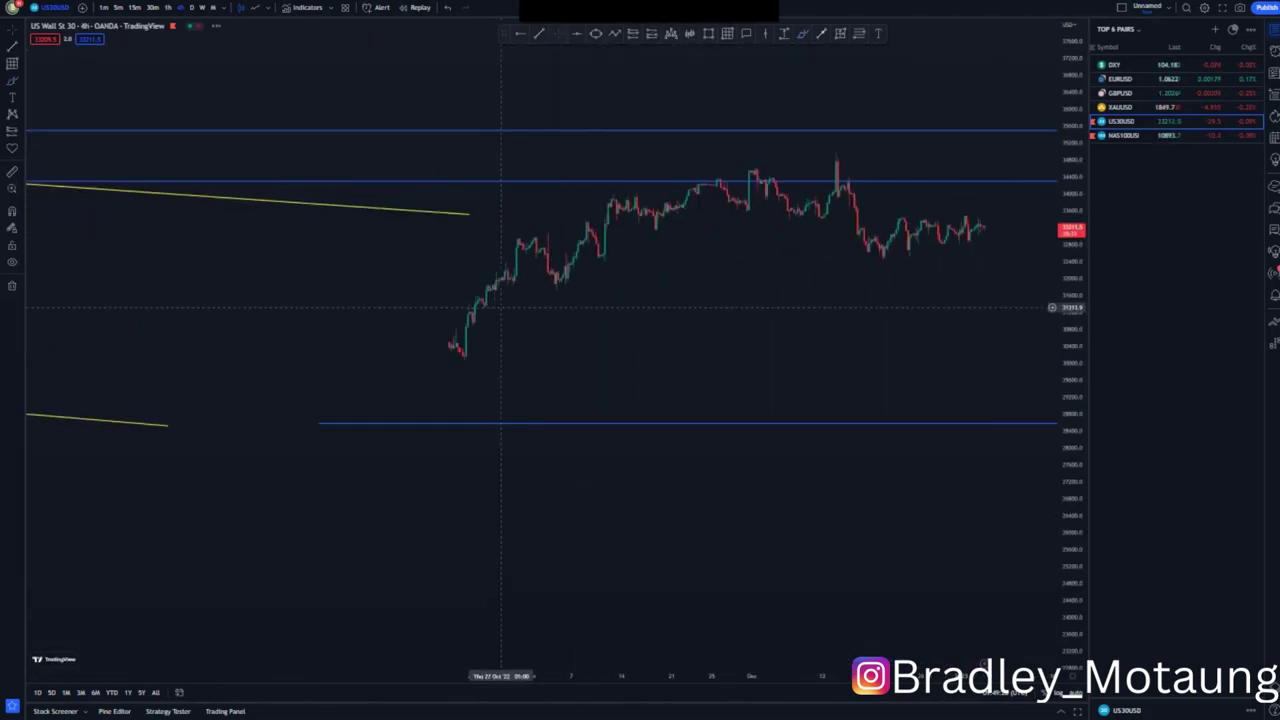
left_click_drag(1069, 460, 1069, 330)
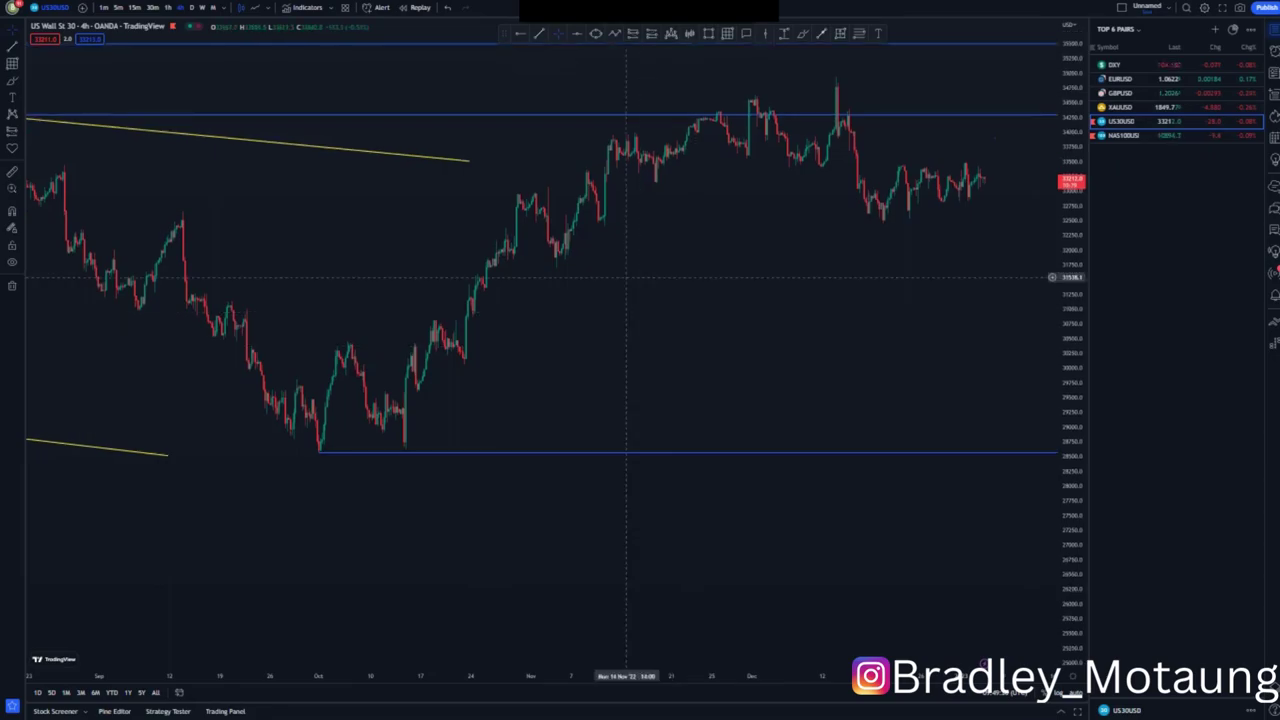
left_click_drag(710, 256, 673, 333)
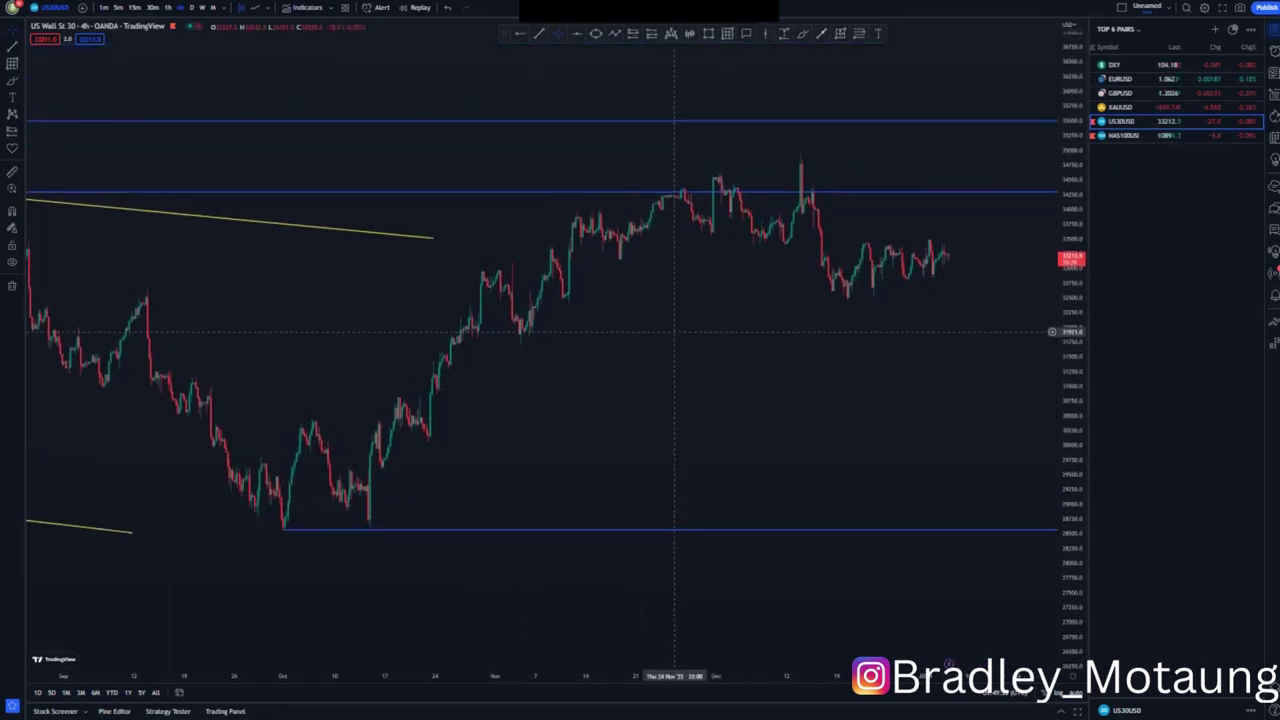
left_click(539, 33)
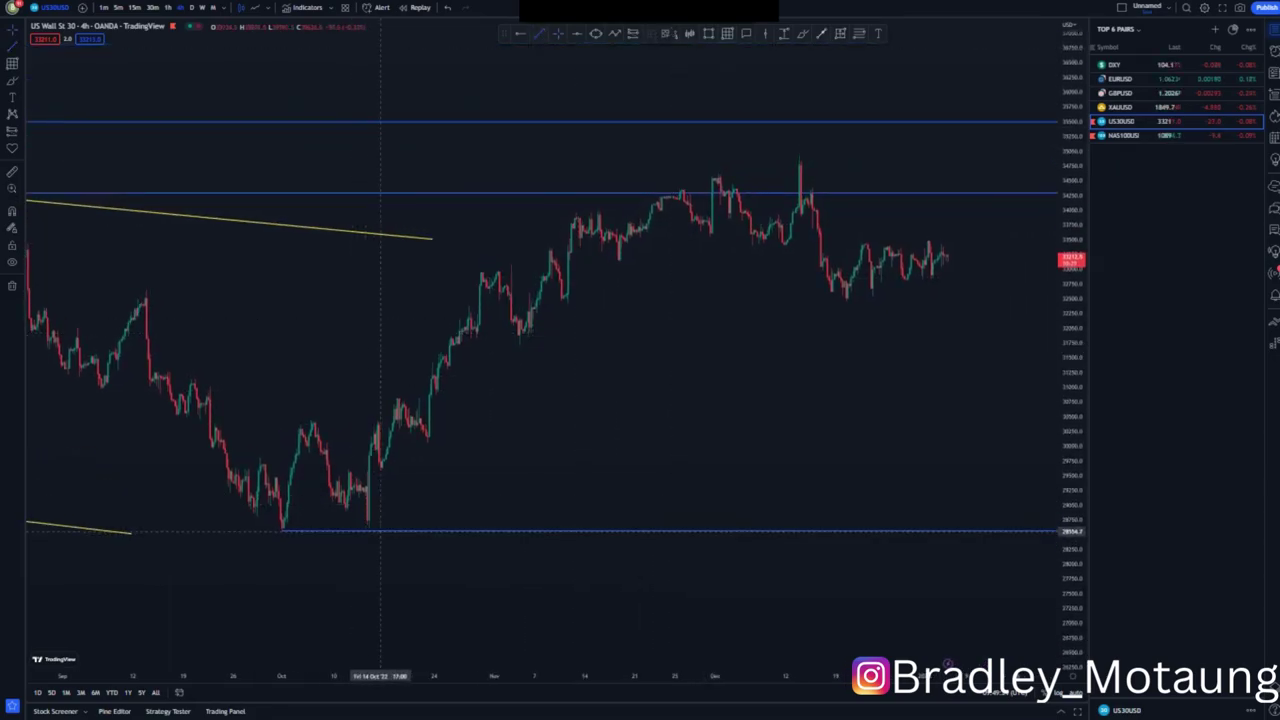
mouse_move(367, 528)
left_mouse_down()
mouse_move(571, 414)
mouse_move(808, 246)
mouse_move(813, 228)
left_mouse_up()
key("Escape")
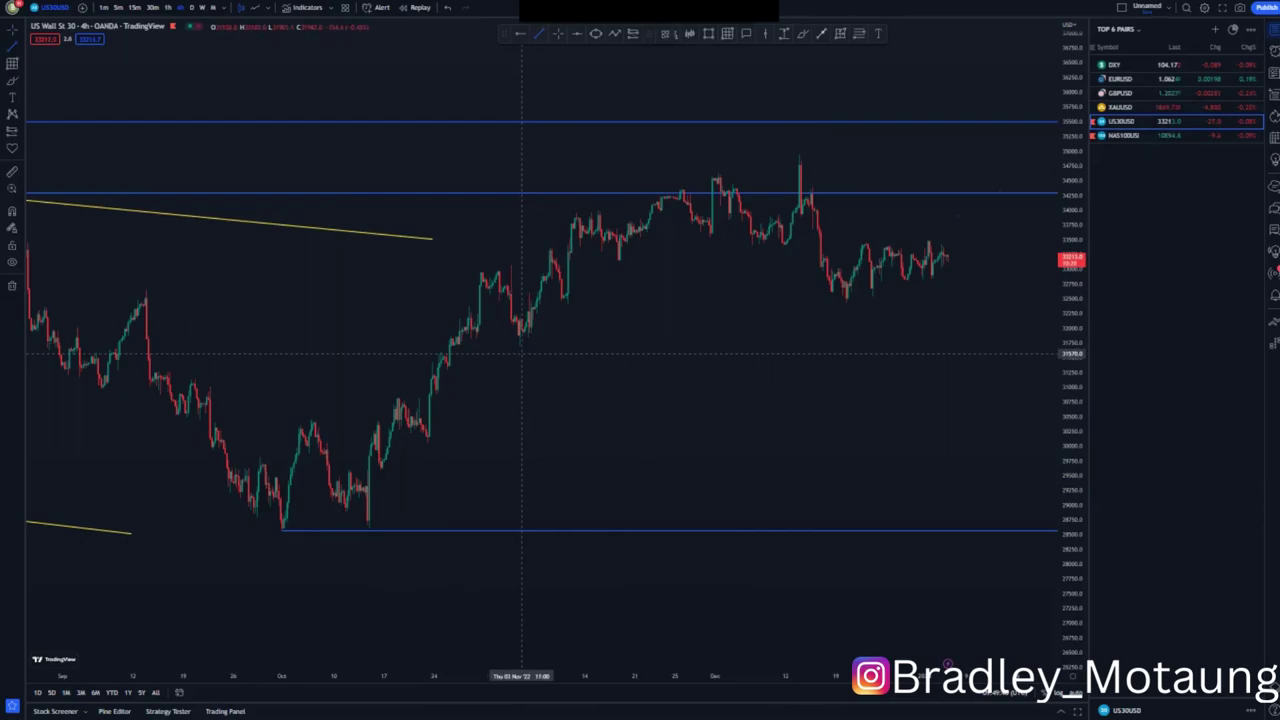
- Draw an ascending channel with trend lines under the November–December 2022 lows from about 31,710 and across the highs from about 33,790 to about 35,000
left_click_drag(520, 353, 815, 233)
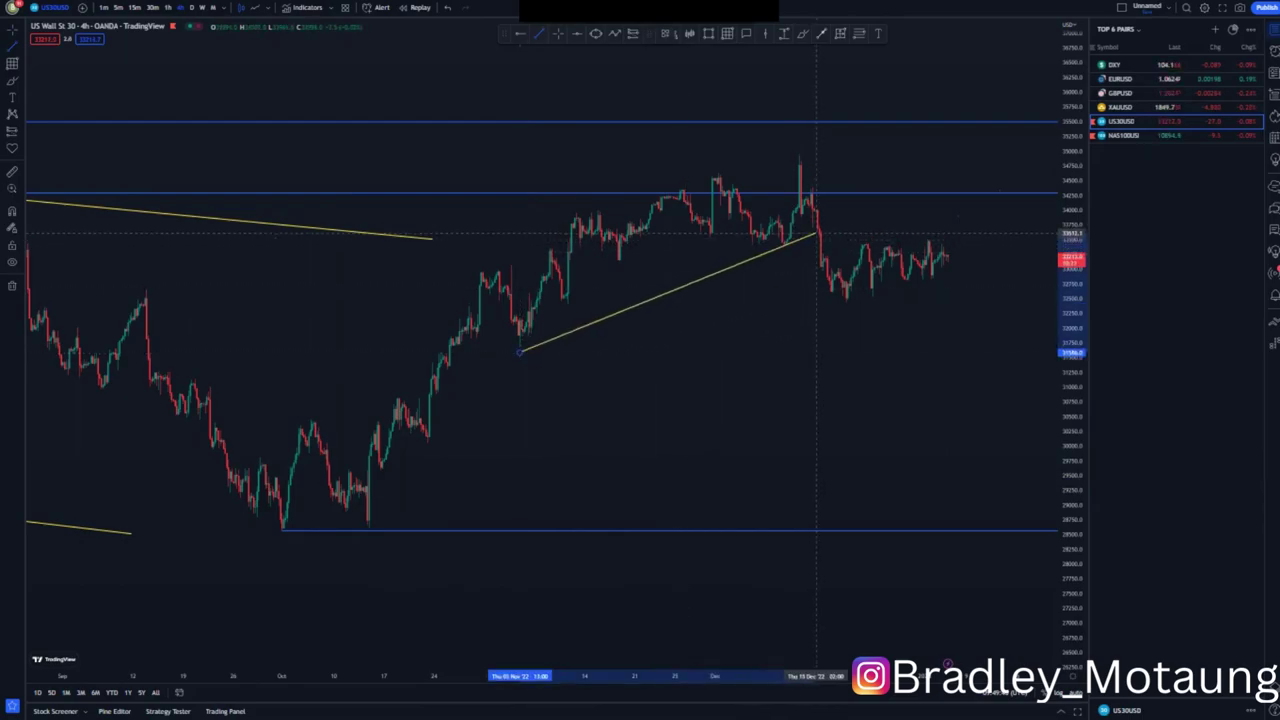
left_click(816, 233)
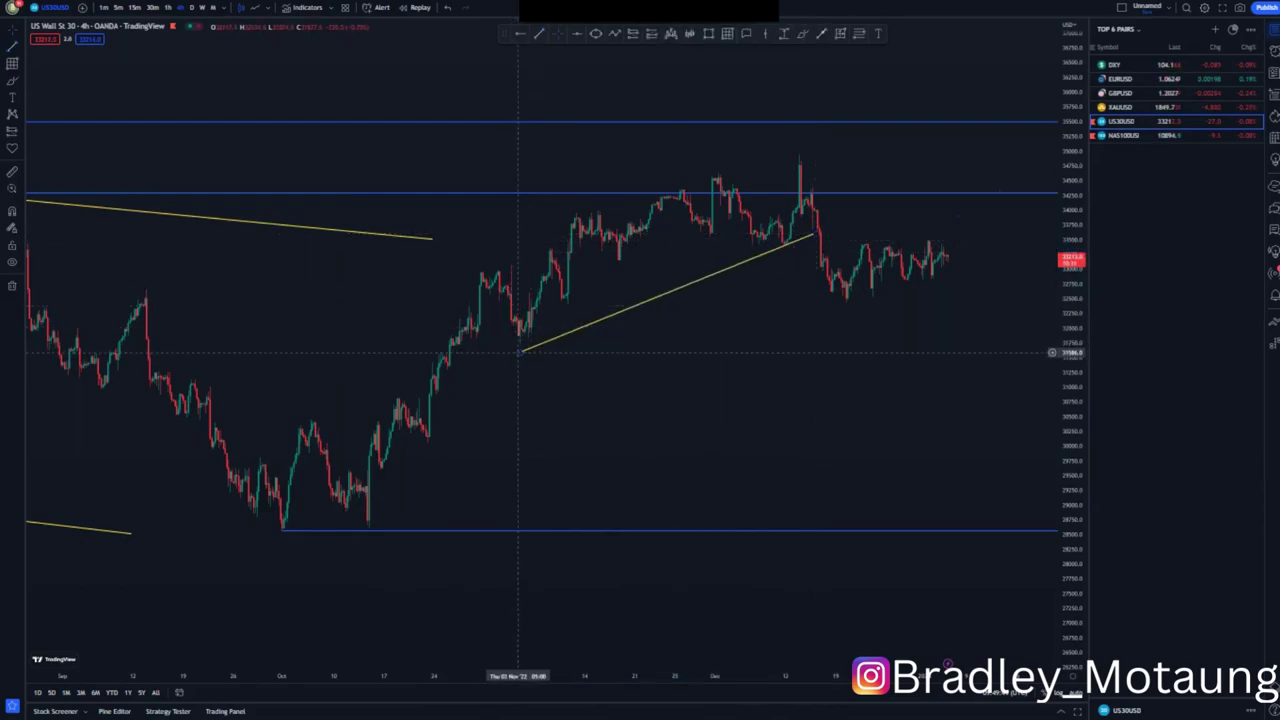
left_click_drag(519, 352, 518, 344)
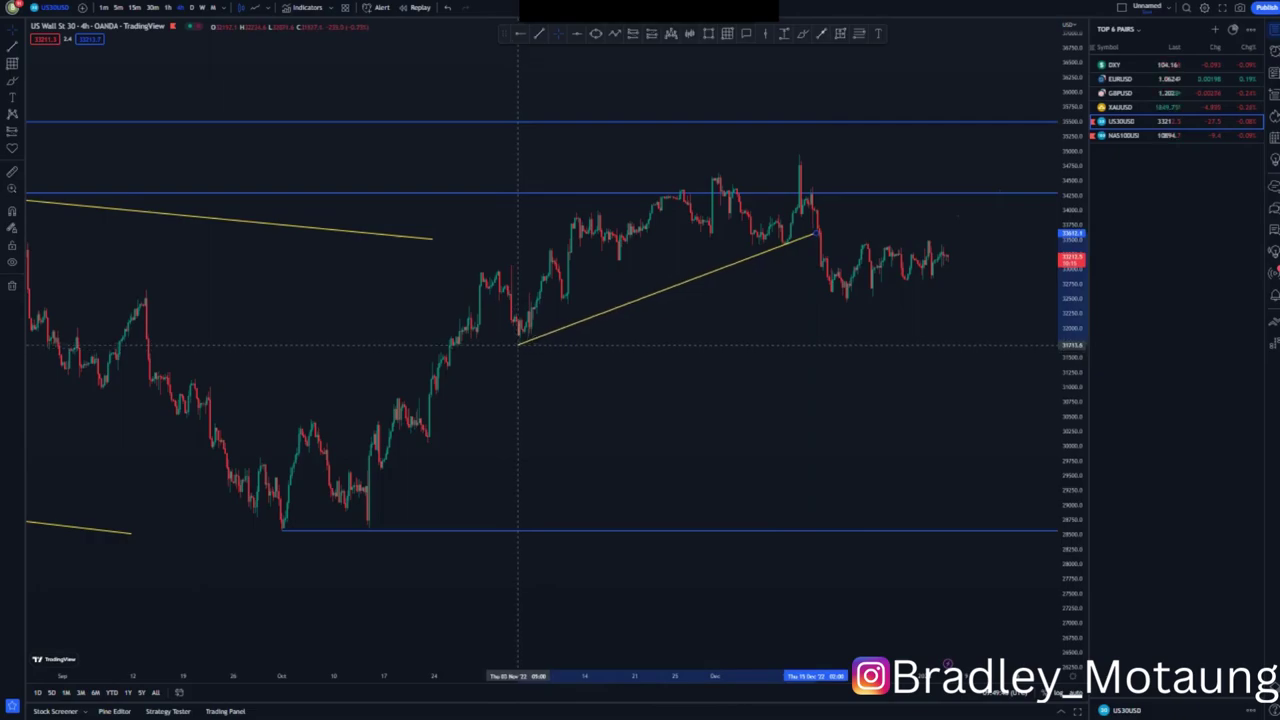
left_click(643, 374)
left_click(539, 33)
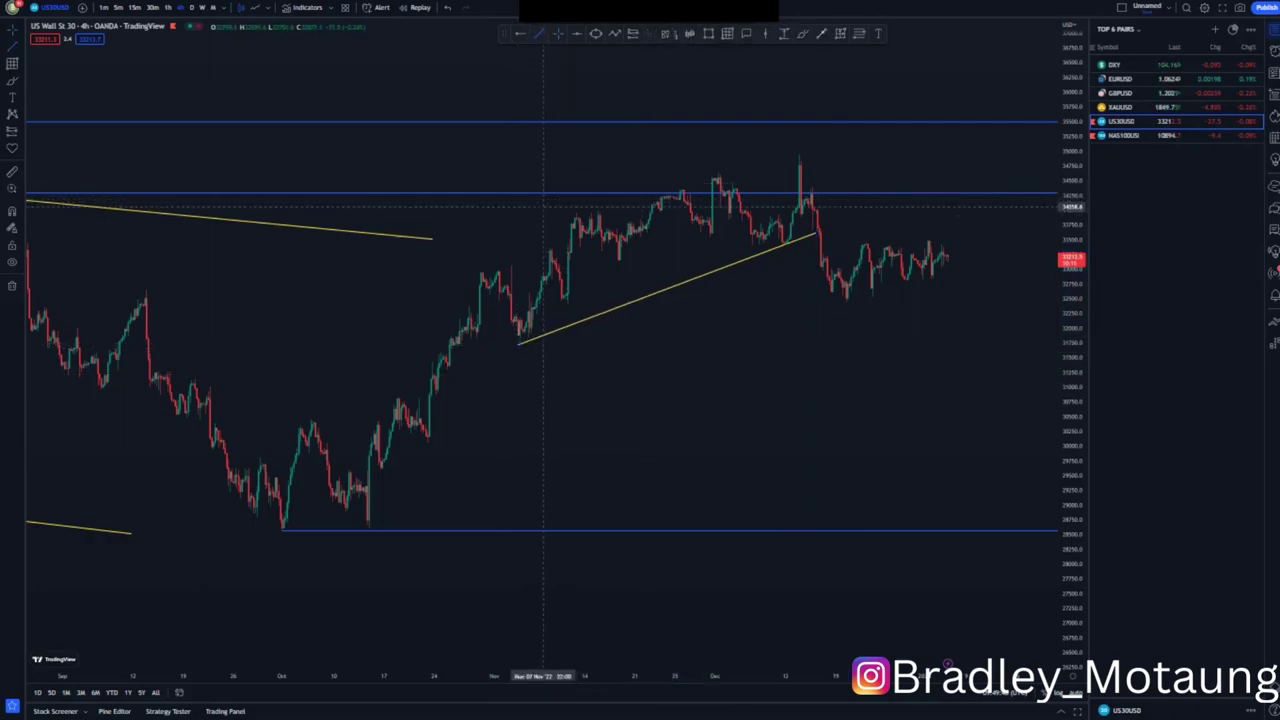
left_click_drag(536, 222, 810, 152)
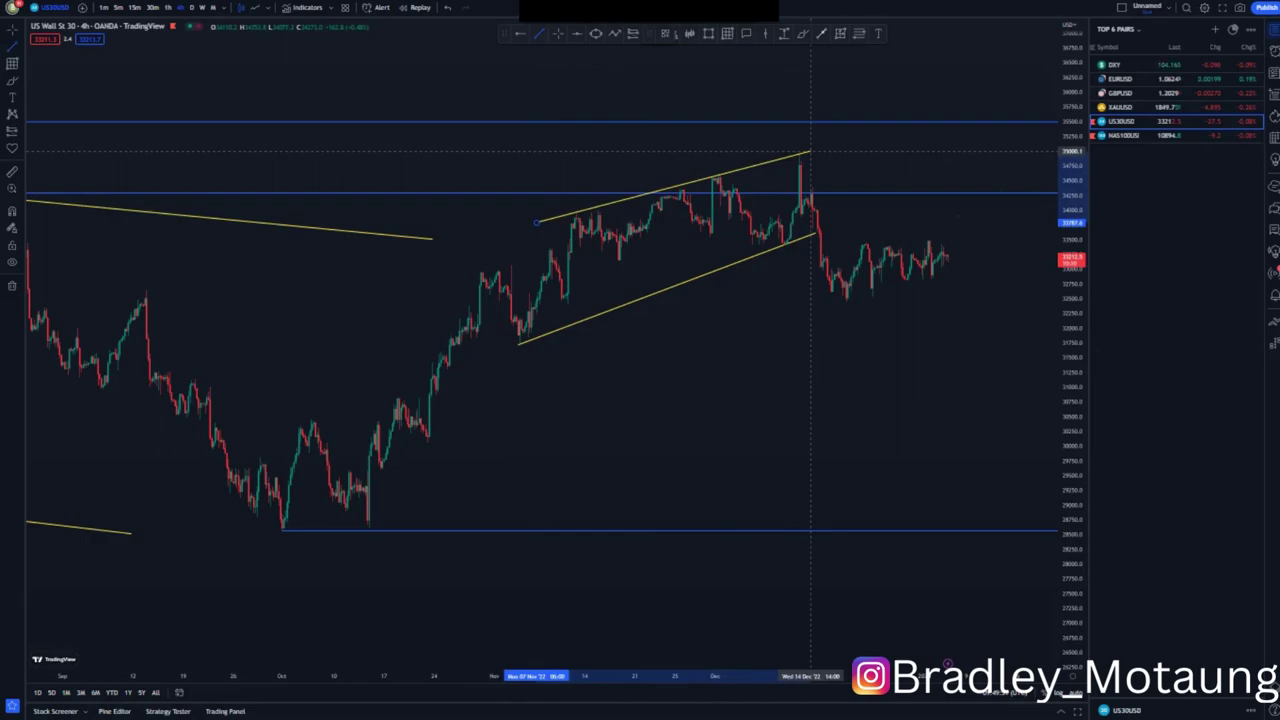
left_click(843, 151)
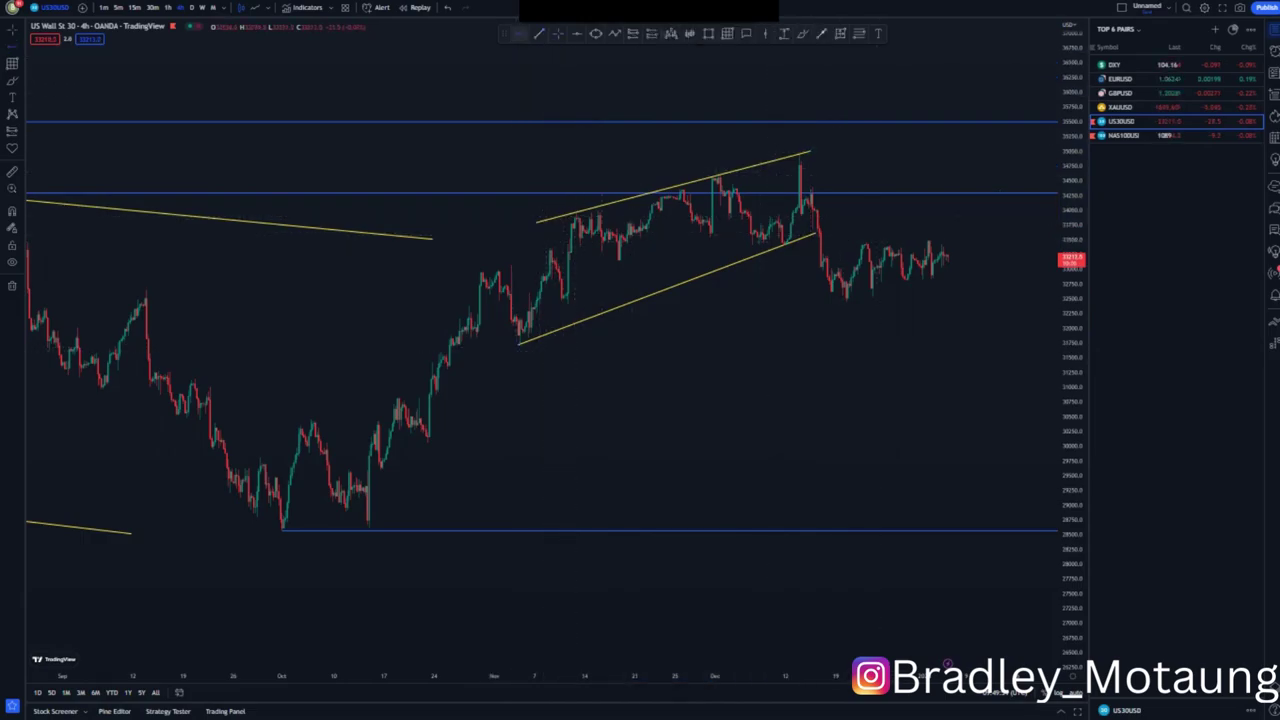
- Add a horizontal ray from the early November low at about 31,710, and replace the August high ray with one from the December 13 high at about 34,900
left_click(519, 344)
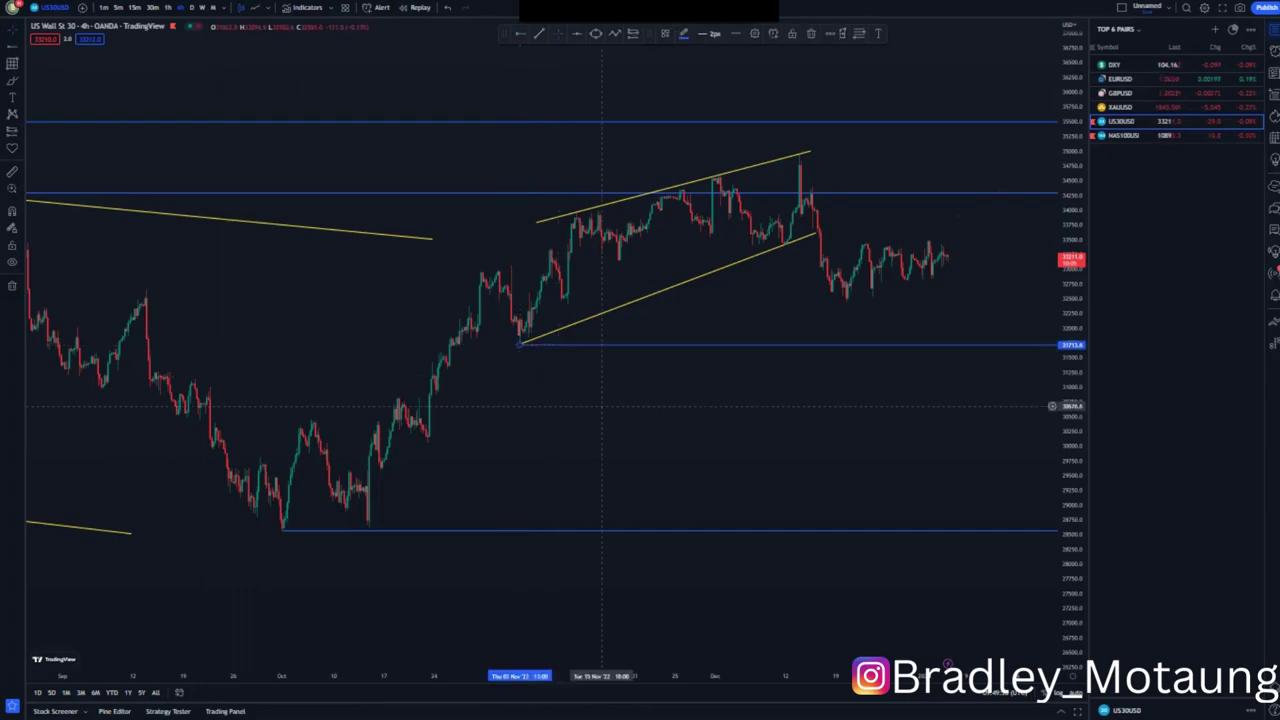
scroll(683, 441, "right", 5)
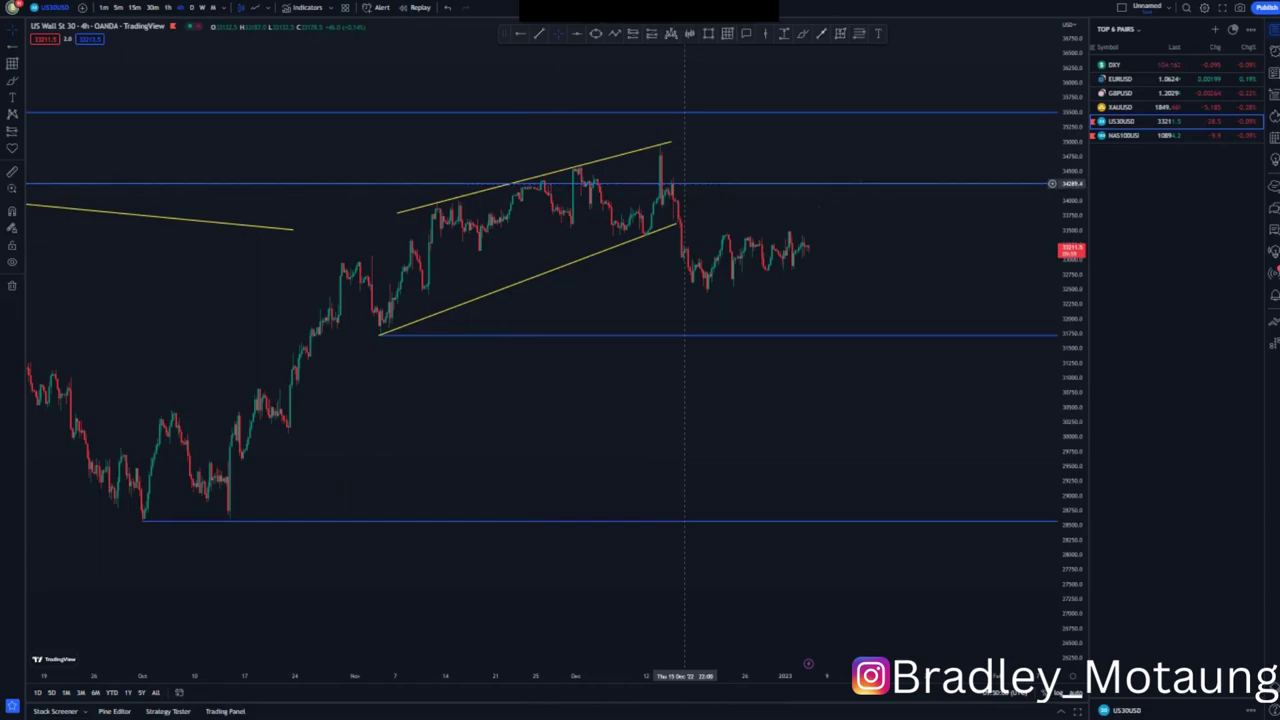
left_click(684, 183)
left_click(809, 34)
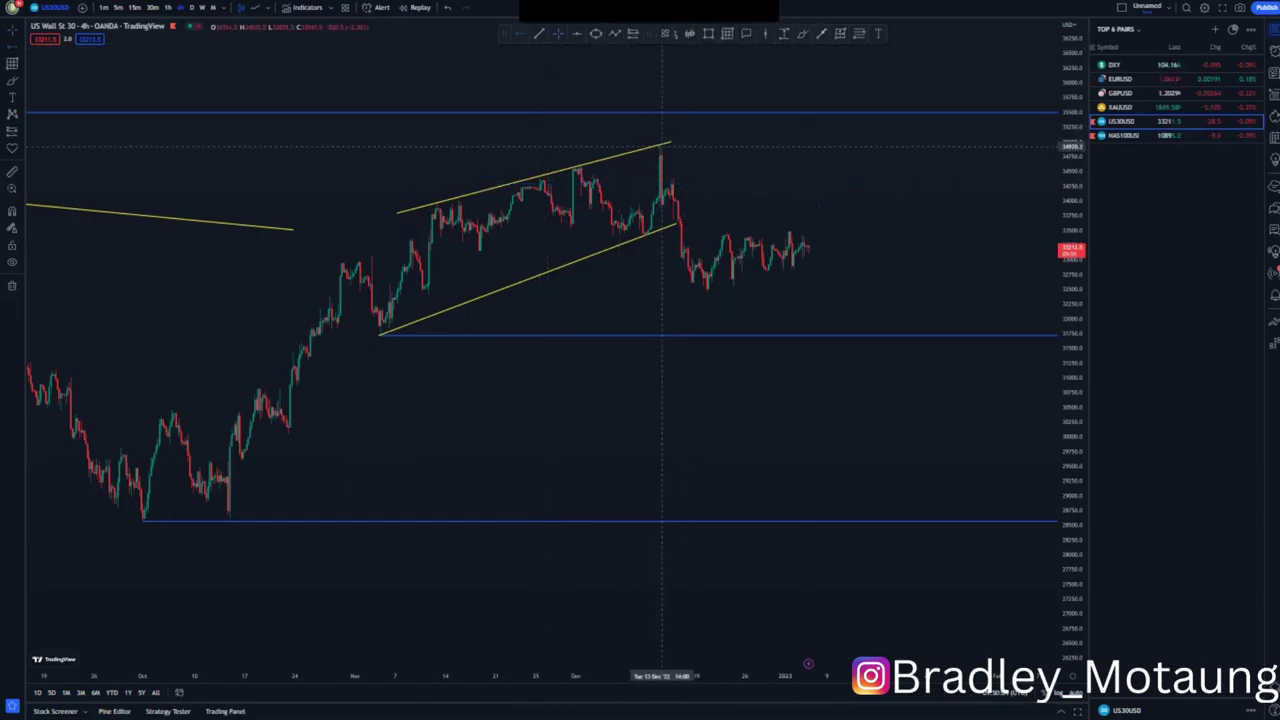
left_click(661, 147)
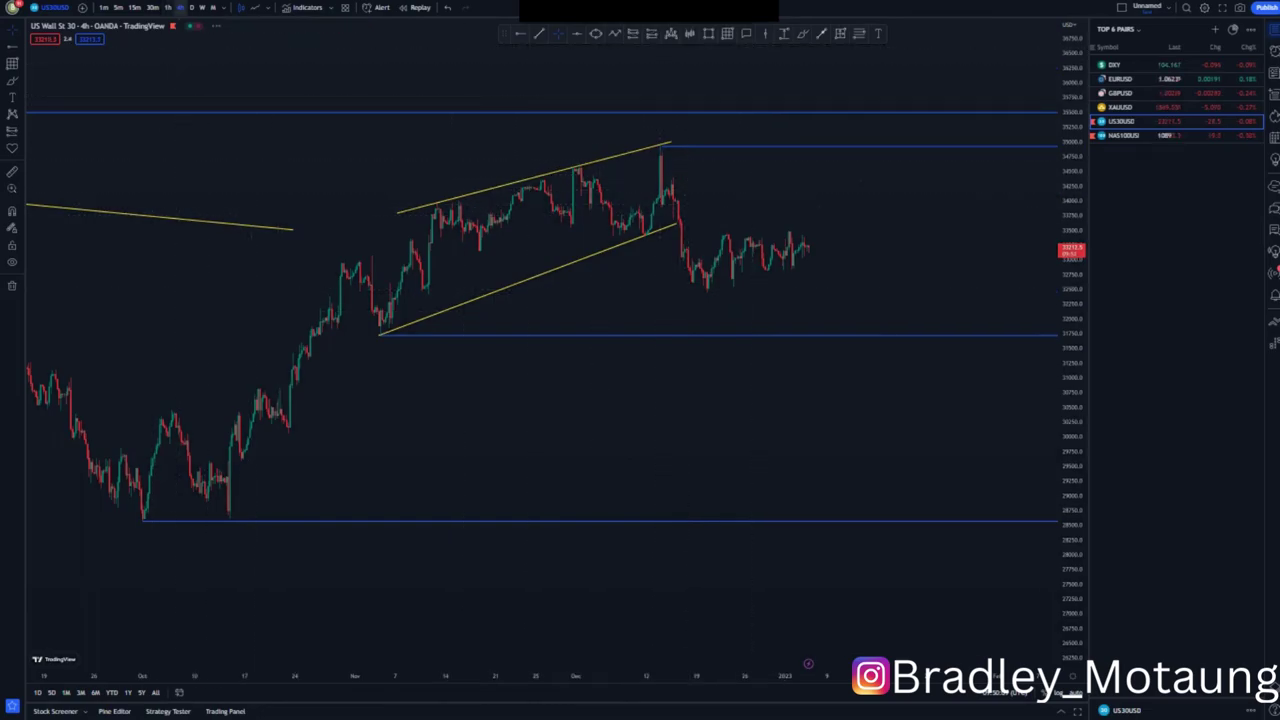
- Switch the chart to the 1-hour timeframe with the ascending channel and its breakdown in view
left_click(168, 7)
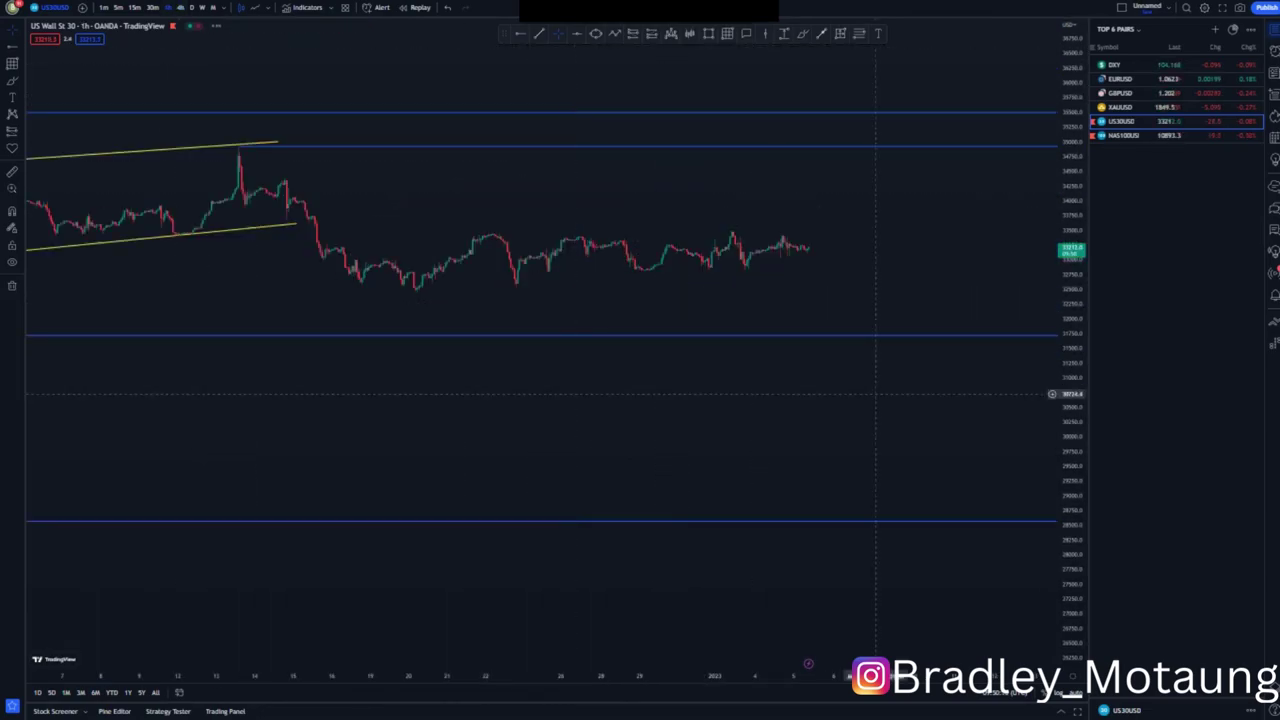
left_click_drag(1071, 386, 1071, 190)
scroll(611, 431, "down", 7)
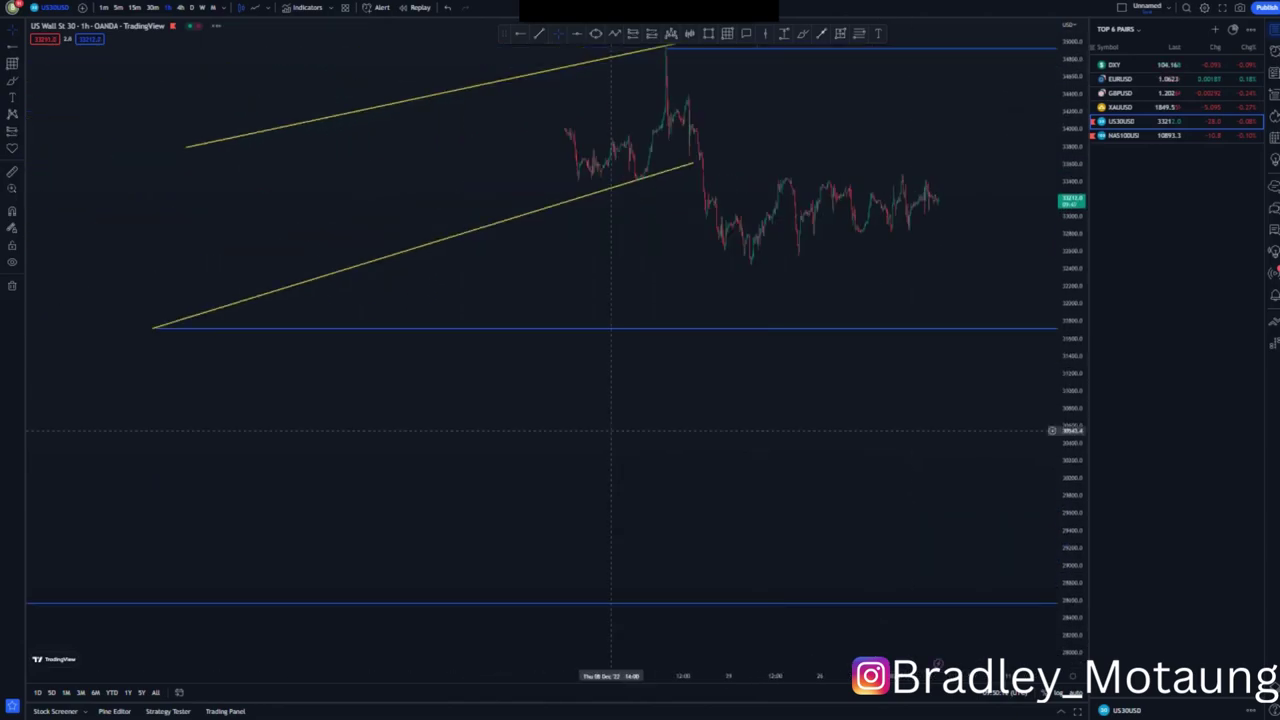
scroll(611, 430, "down", 2)
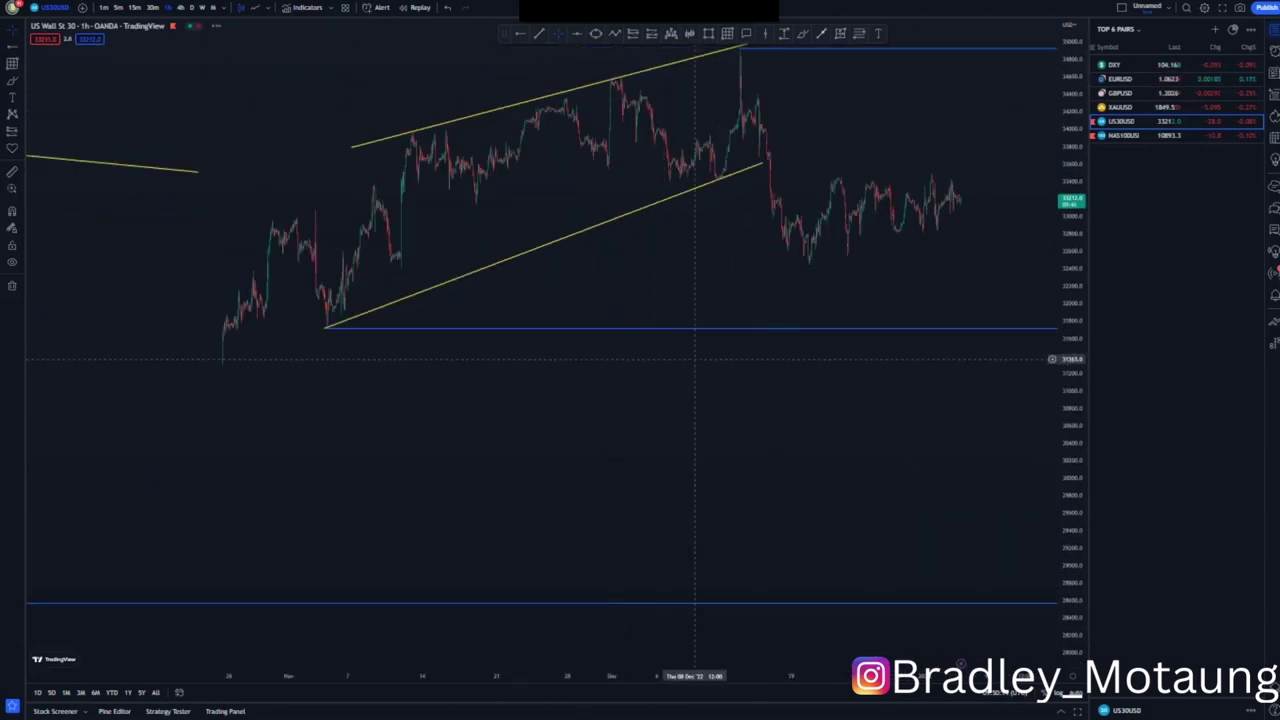
- Brush a projected path from the December 13 high down to about 31,350, and circle the early November low and the areas at the two lower rays
left_click_drag(692, 244, 653, 296)
left_click(802, 33)
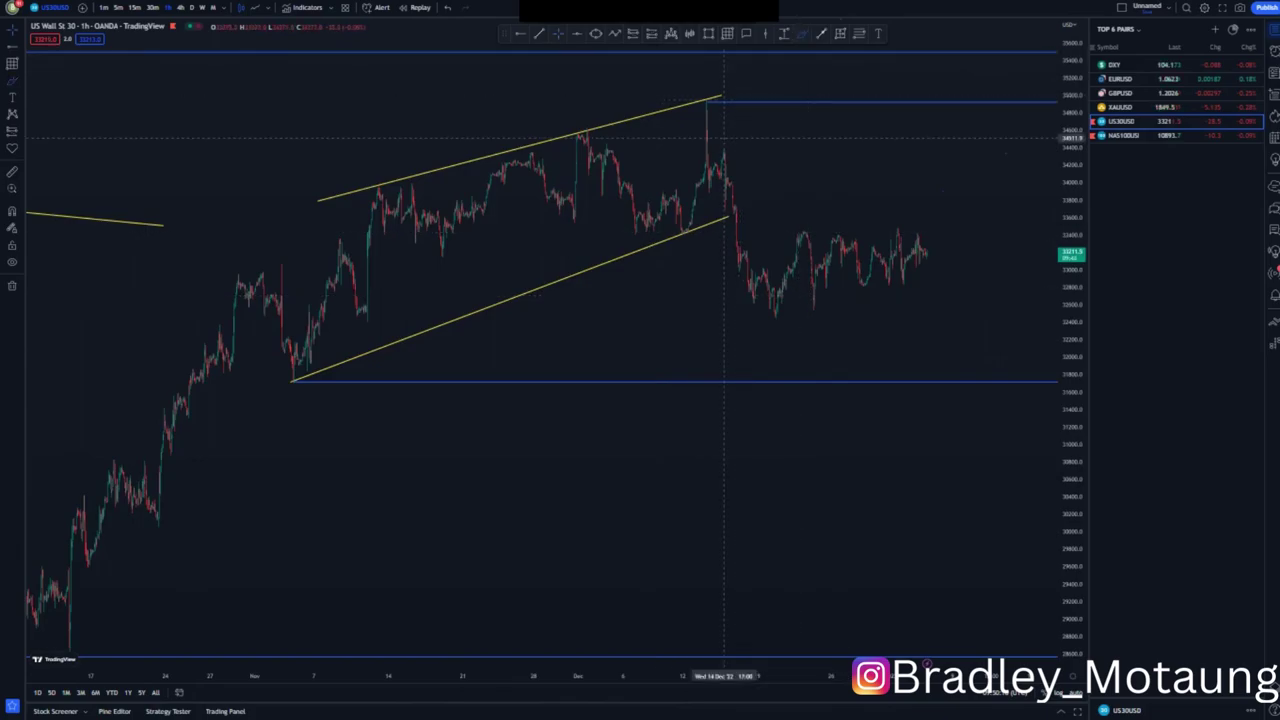
mouse_move(706, 102)
left_mouse_down()
mouse_move(706, 177)
mouse_move(742, 212)
mouse_move(775, 302)
mouse_move(882, 250)
mouse_move(940, 357)
mouse_move(948, 412)
left_mouse_up()
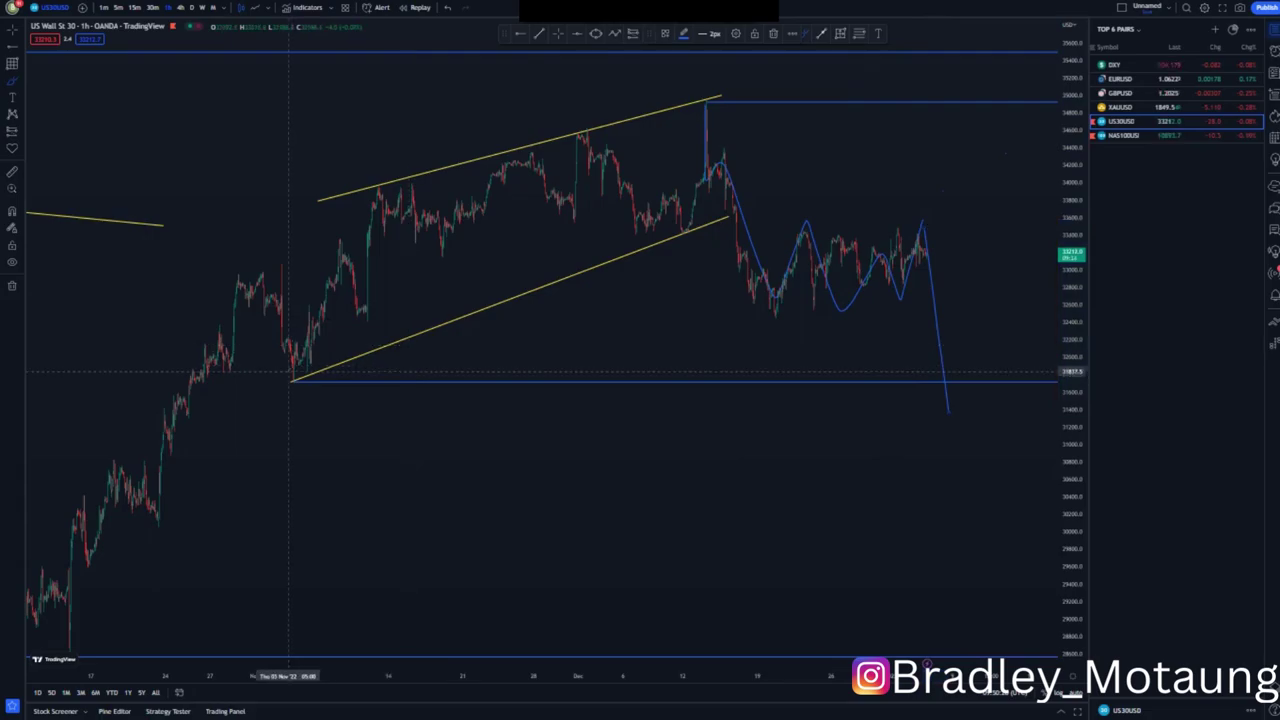
mouse_move(275, 377)
left_mouse_down()
mouse_move(322, 378)
mouse_move(290, 383)
left_mouse_up()
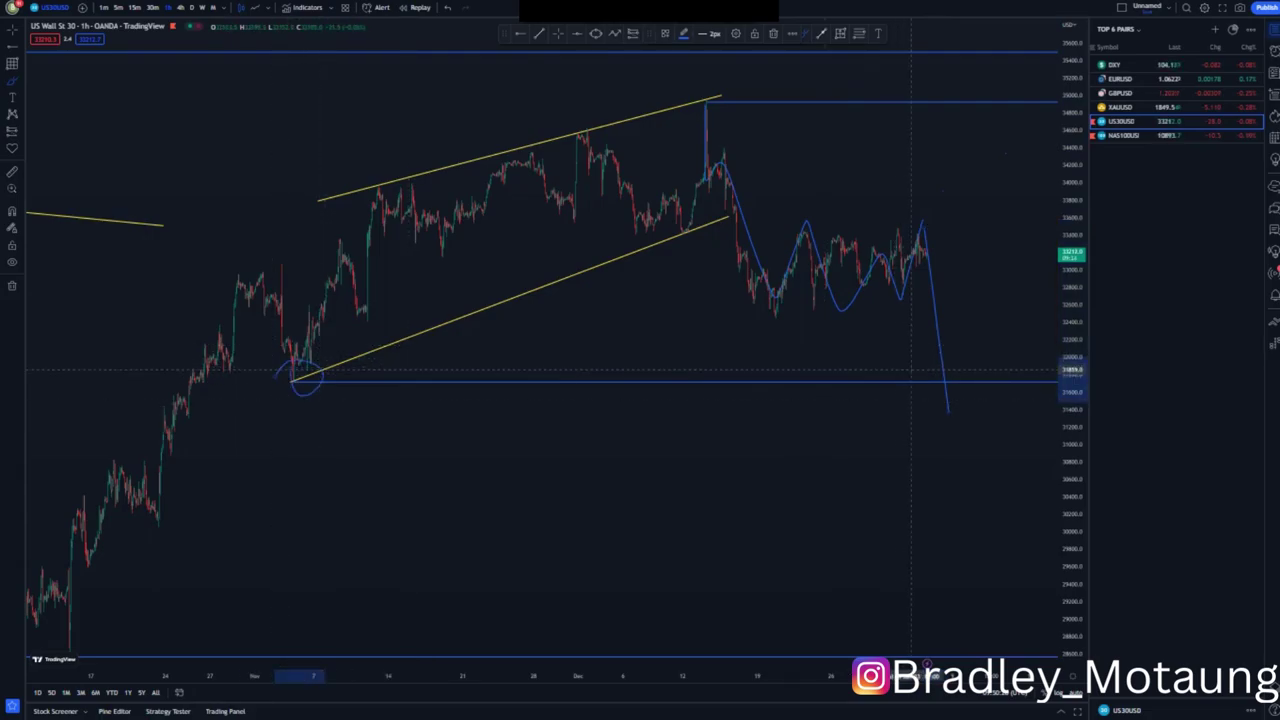
mouse_move(935, 363)
left_mouse_down()
mouse_move(900, 415)
mouse_move(958, 376)
left_mouse_up()
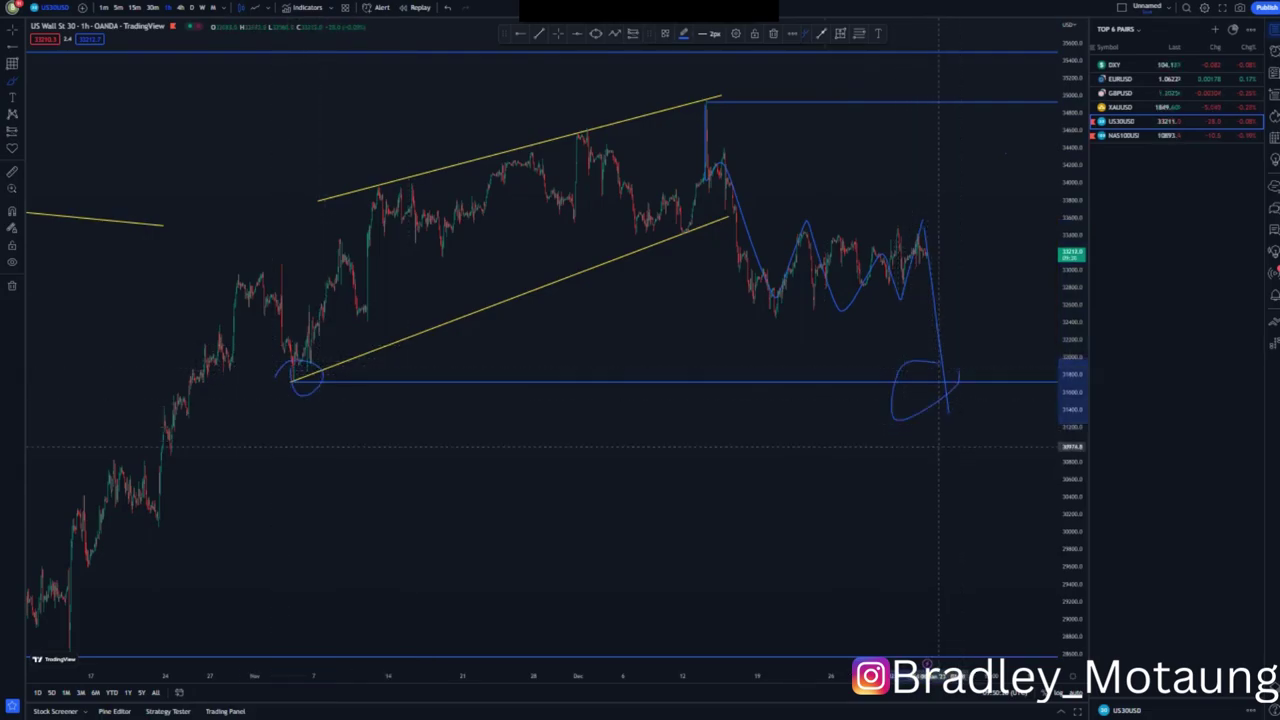
left_click_drag(936, 646, 968, 620)
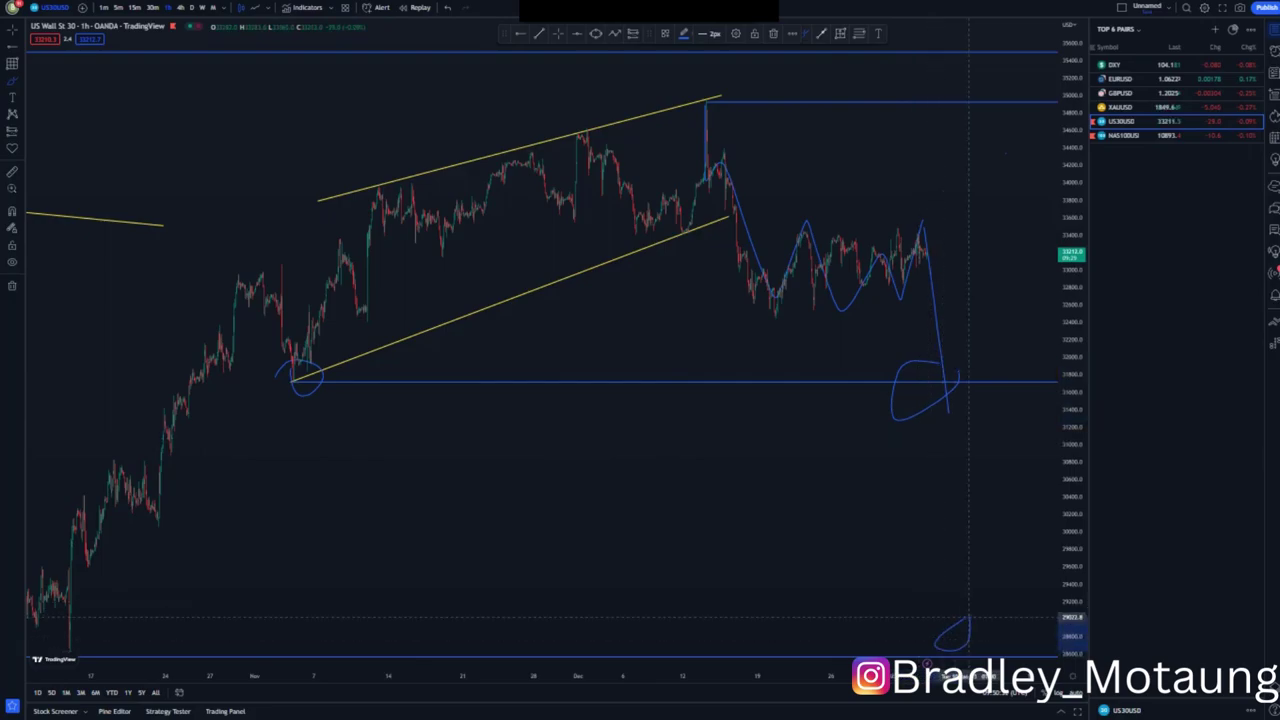
- Undo the brushed price path and the circles around the levels
left_click(448, 8)
left_click(448, 8)
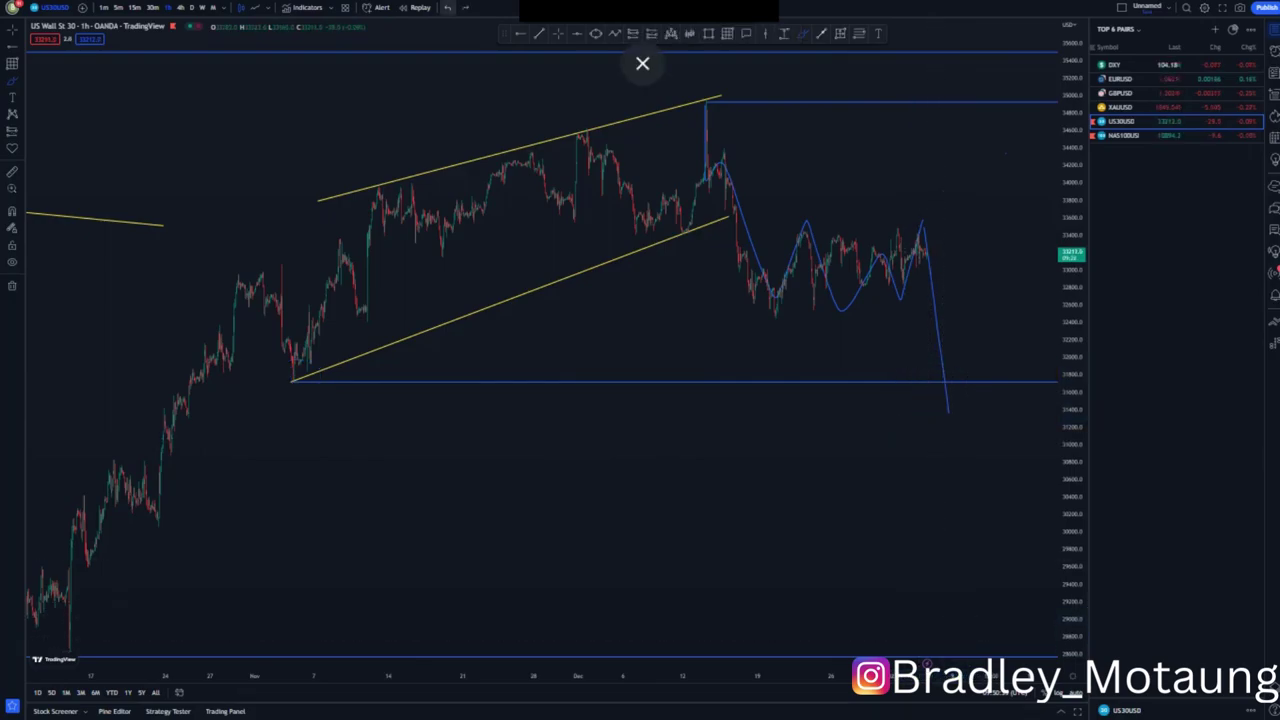
key("ctrl+z")
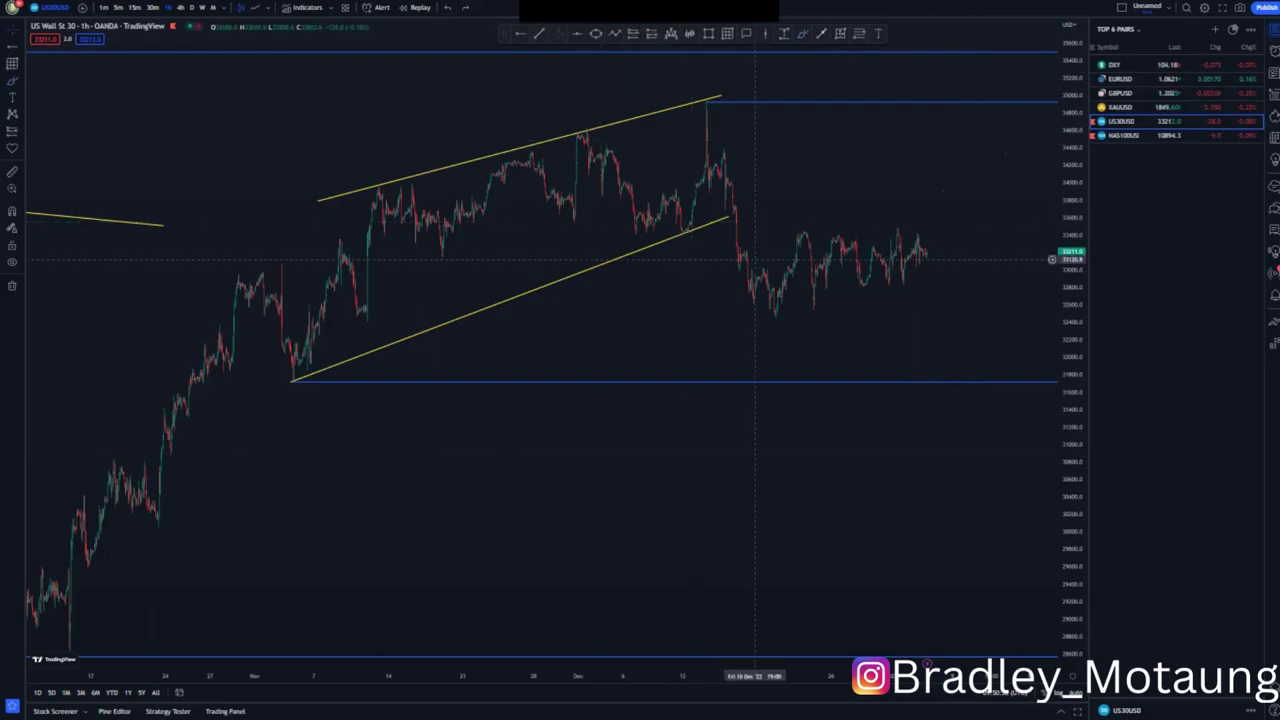
- Draw a rising trend line over the post-breakdown highs, from December 15 at about 33,250 to about 33,770 in early January
scroll(700, 230, "up", 2)
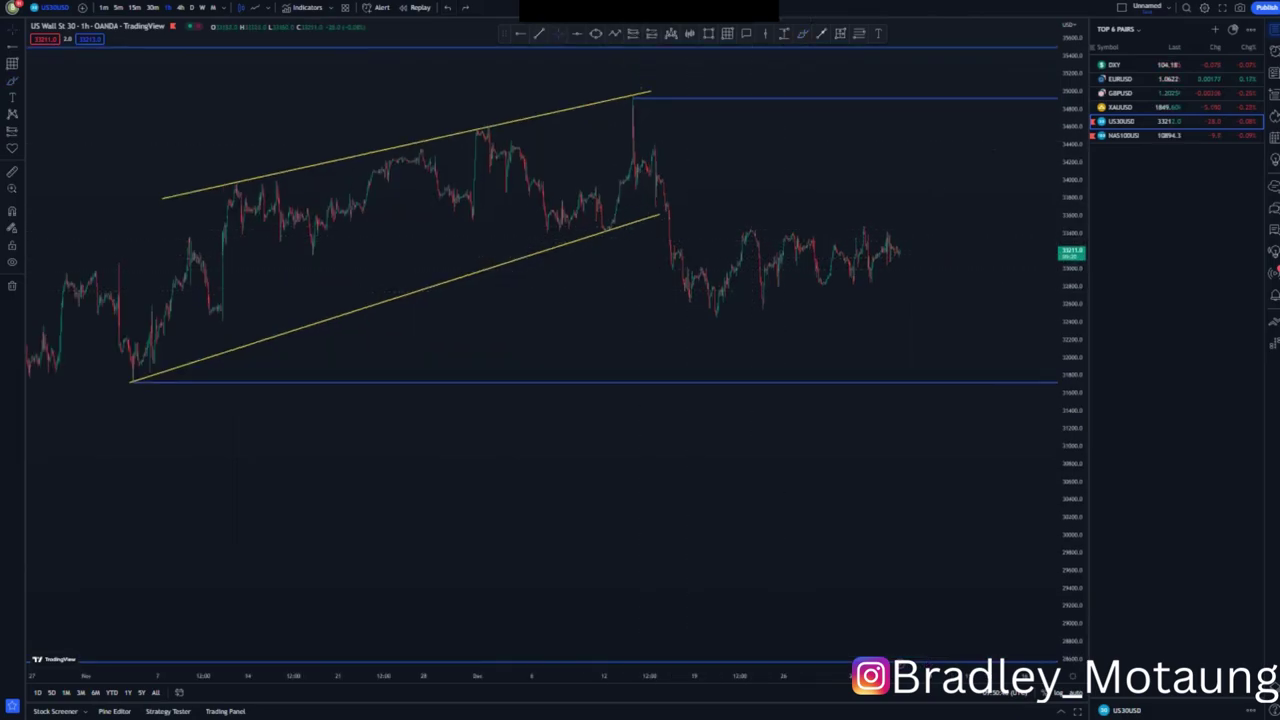
scroll(601, 261, "up", 2)
scroll(603, 260, "up", 1)
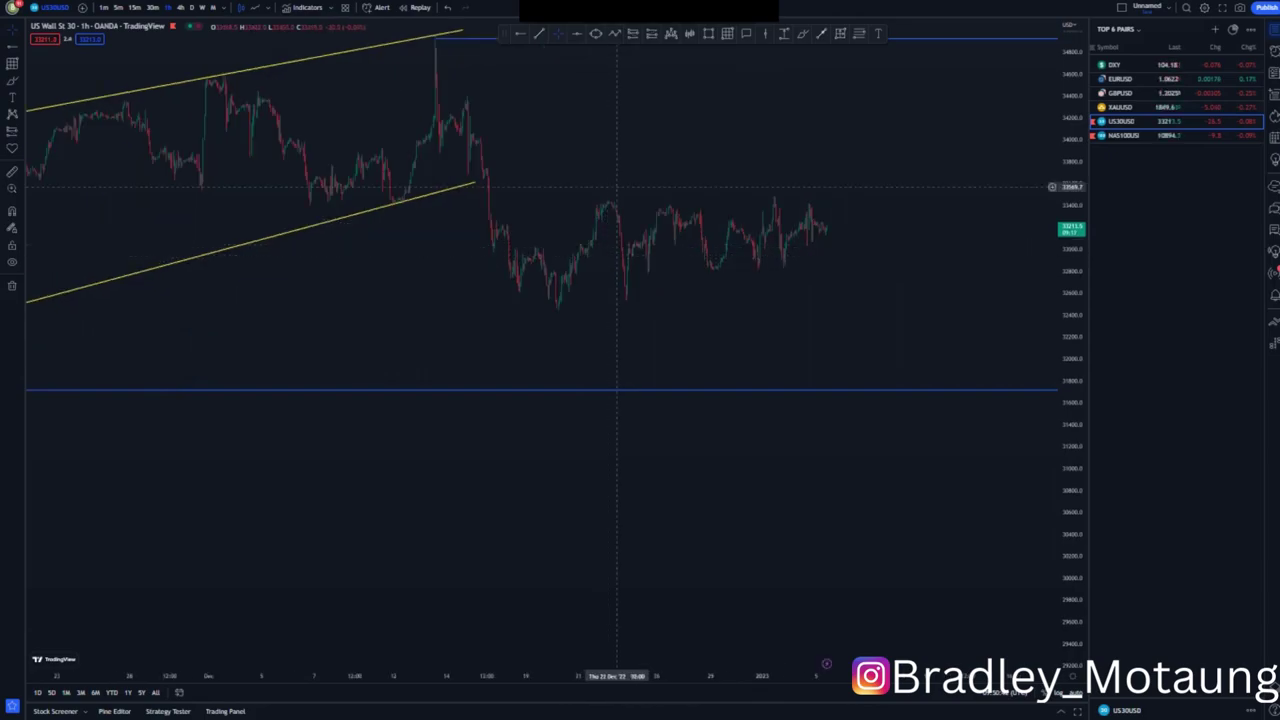
left_click(493, 222)
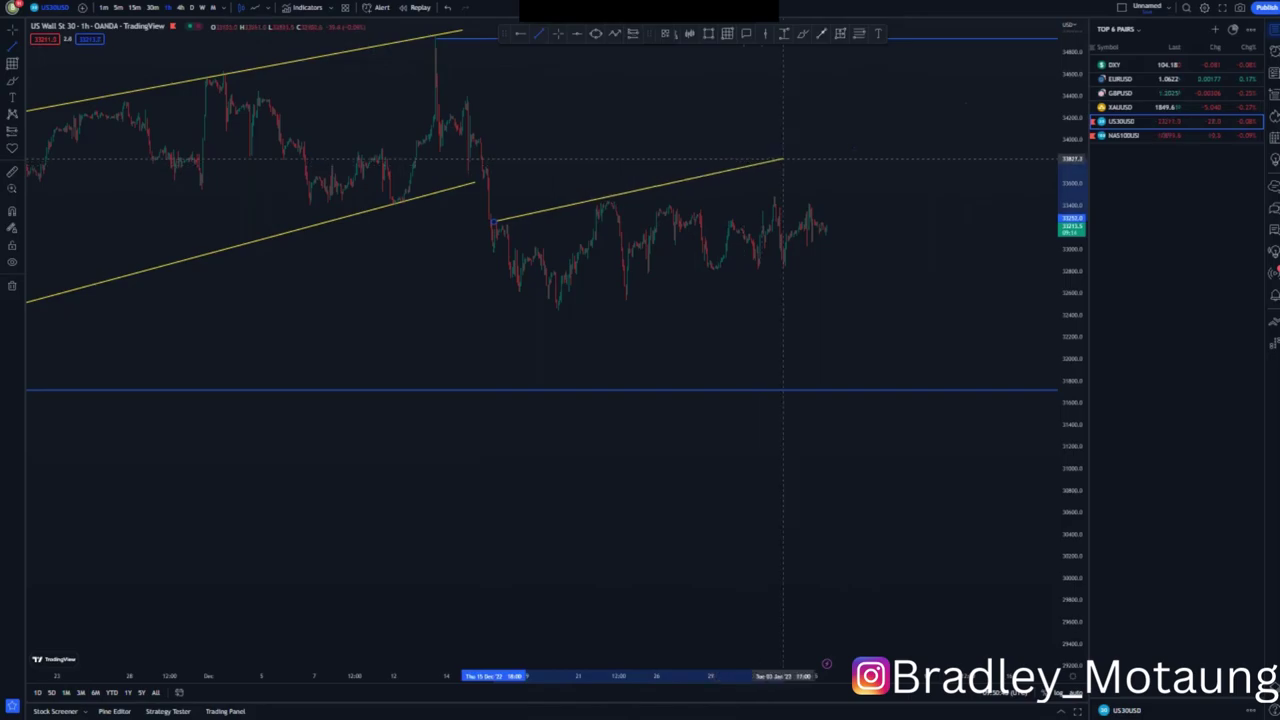
left_click(815, 165)
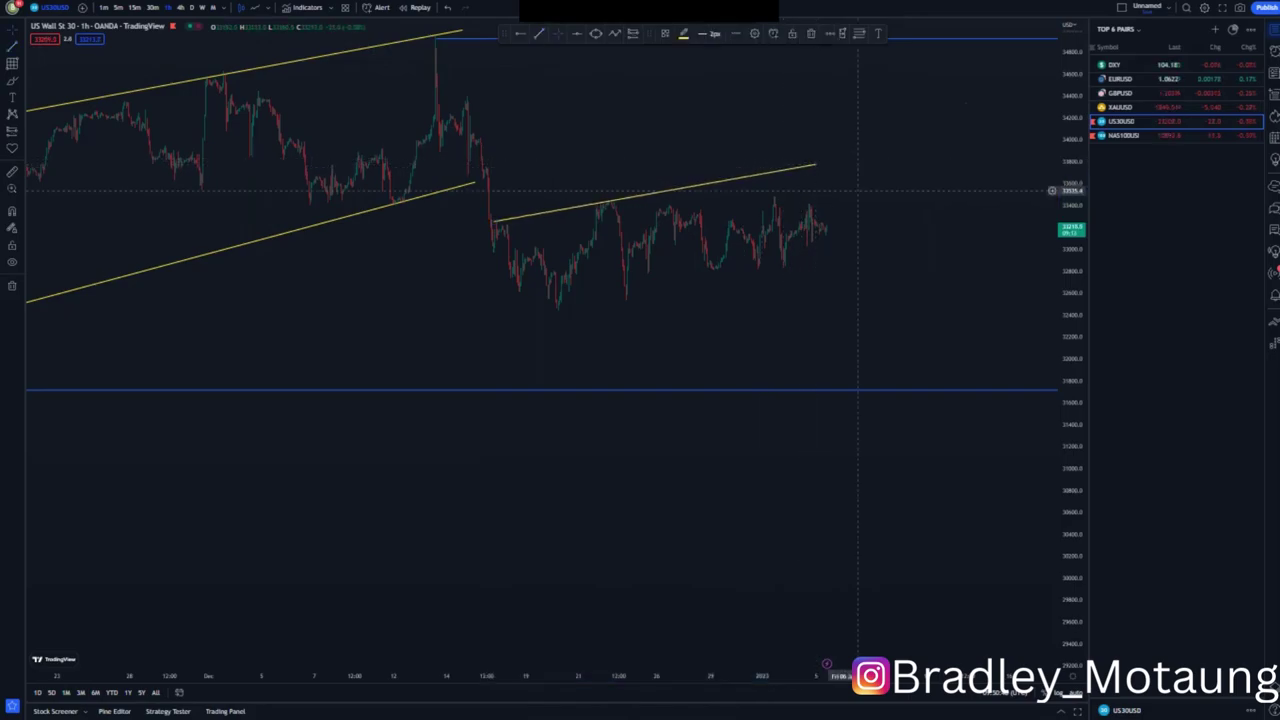
- Draw a rising trend line under the lows, from the December 20 low at about 32,425 to about 32,950 on January 5
scroll(770, 240, "up", 5)
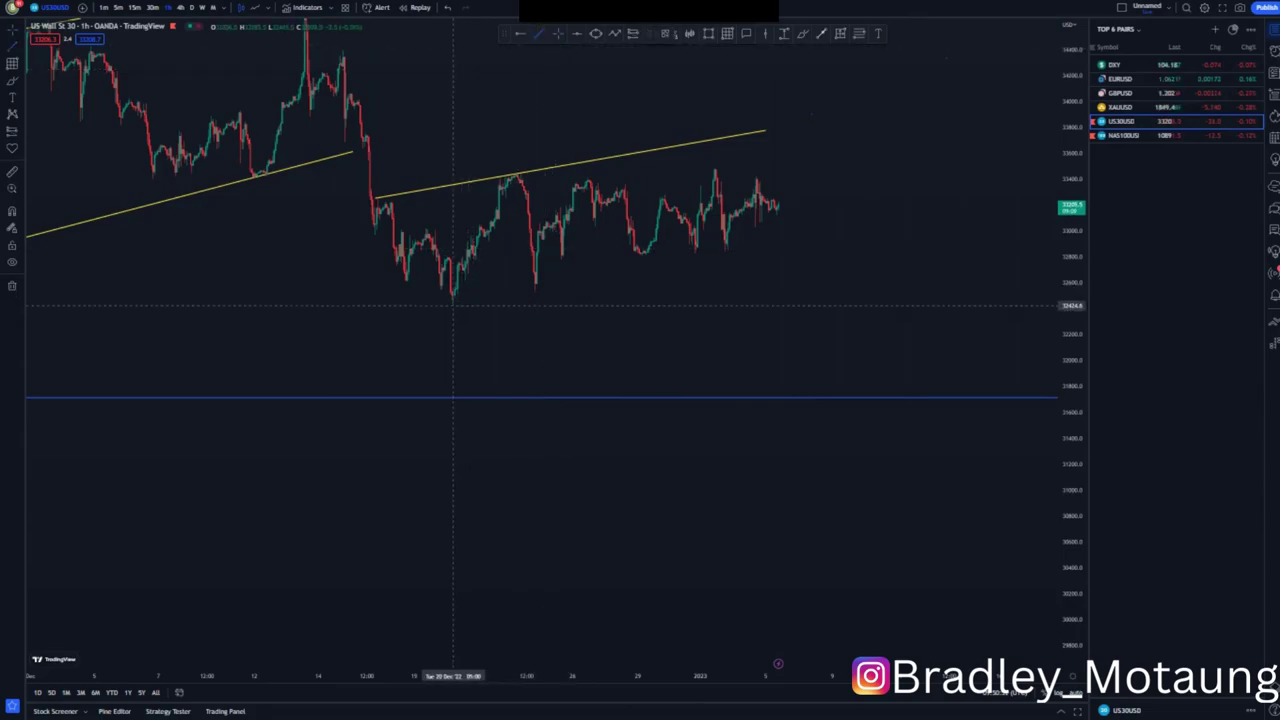
left_click(451, 305)
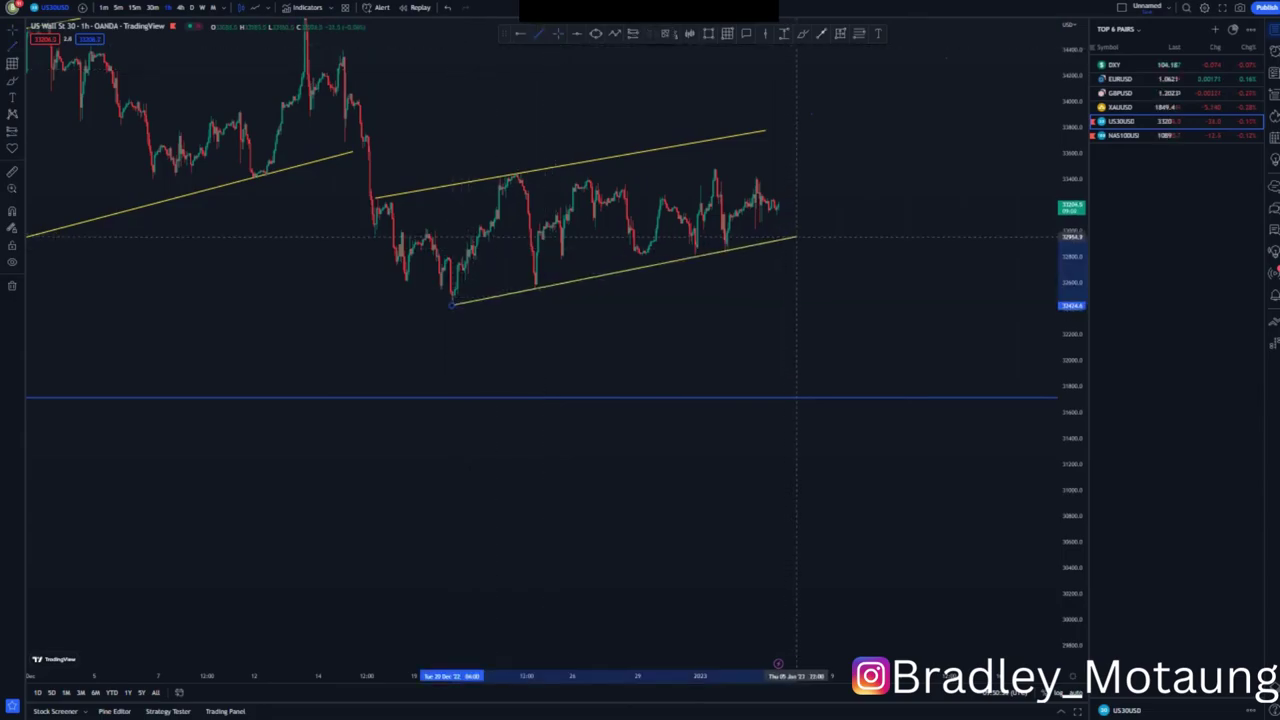
left_click(796, 237)
- Draw an arrow from the current price at about 33,180 up to the upper line of the new channel
left_click(840, 240)
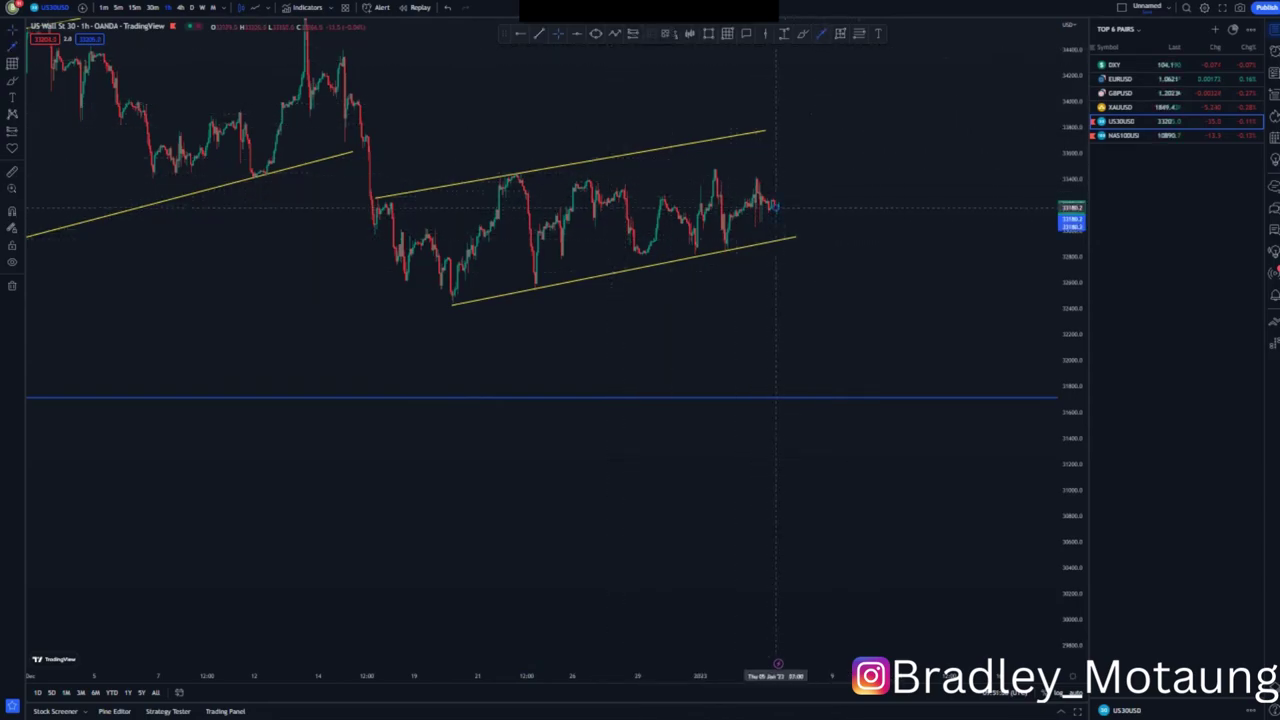
left_click_drag(775, 207, 776, 134)
left_click(776, 134)
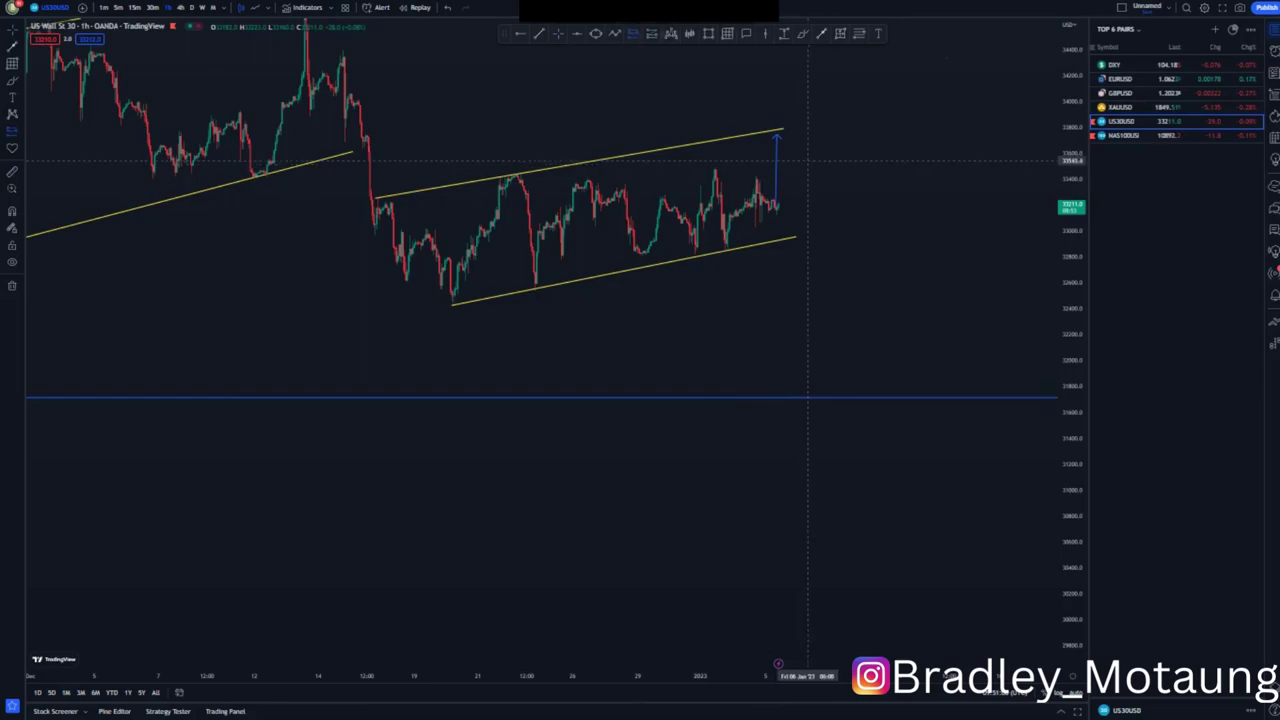
- Place a short position at the upper channel line with entry 33,746.8, stop about 34,015 and target about 32,439
left_click(779, 133)
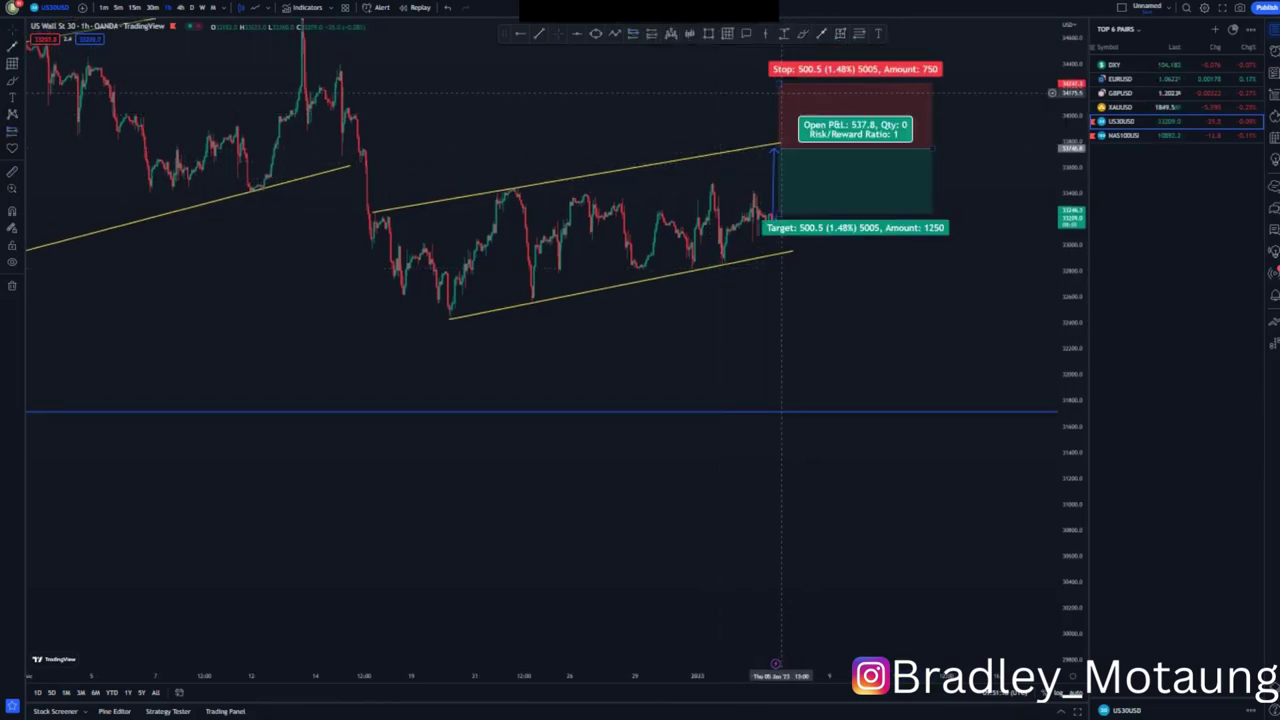
left_click_drag(779, 88, 779, 114)
left_click_drag(779, 214, 779, 318)
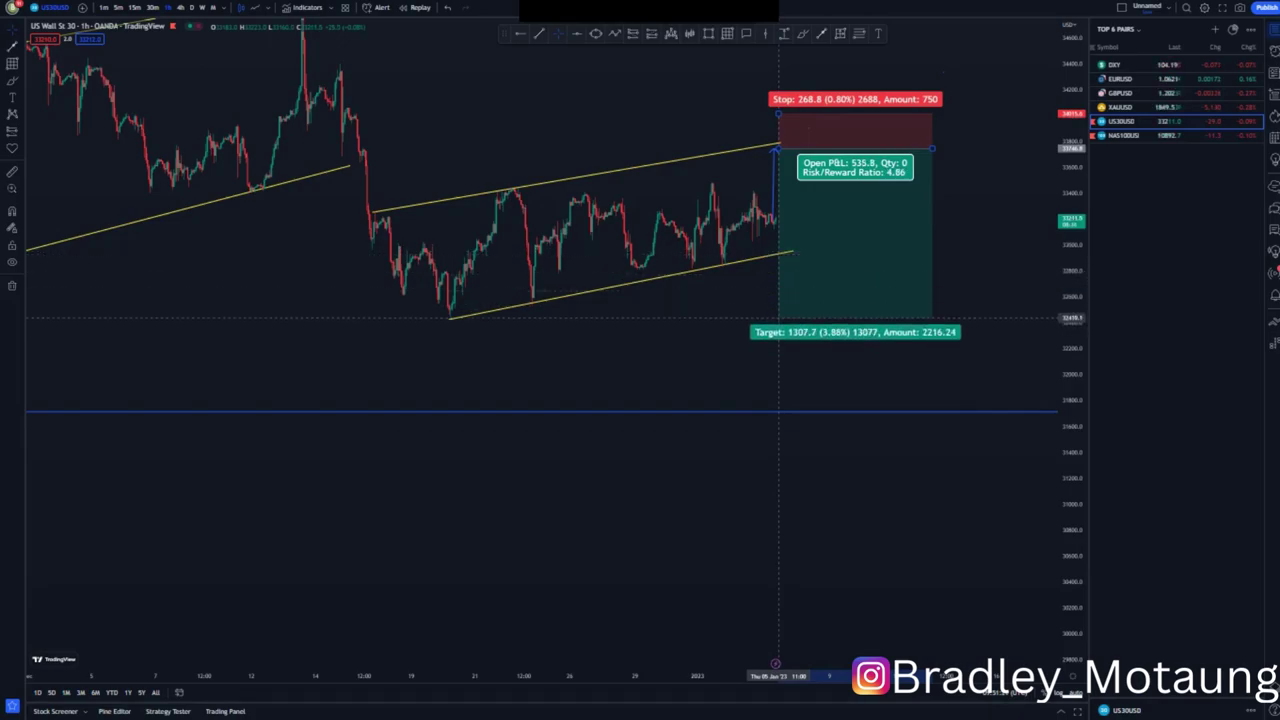
- Circle the rising channel with the brush and extend the short position's target to the horizontal ray at about 31,705
left_click(803, 34)
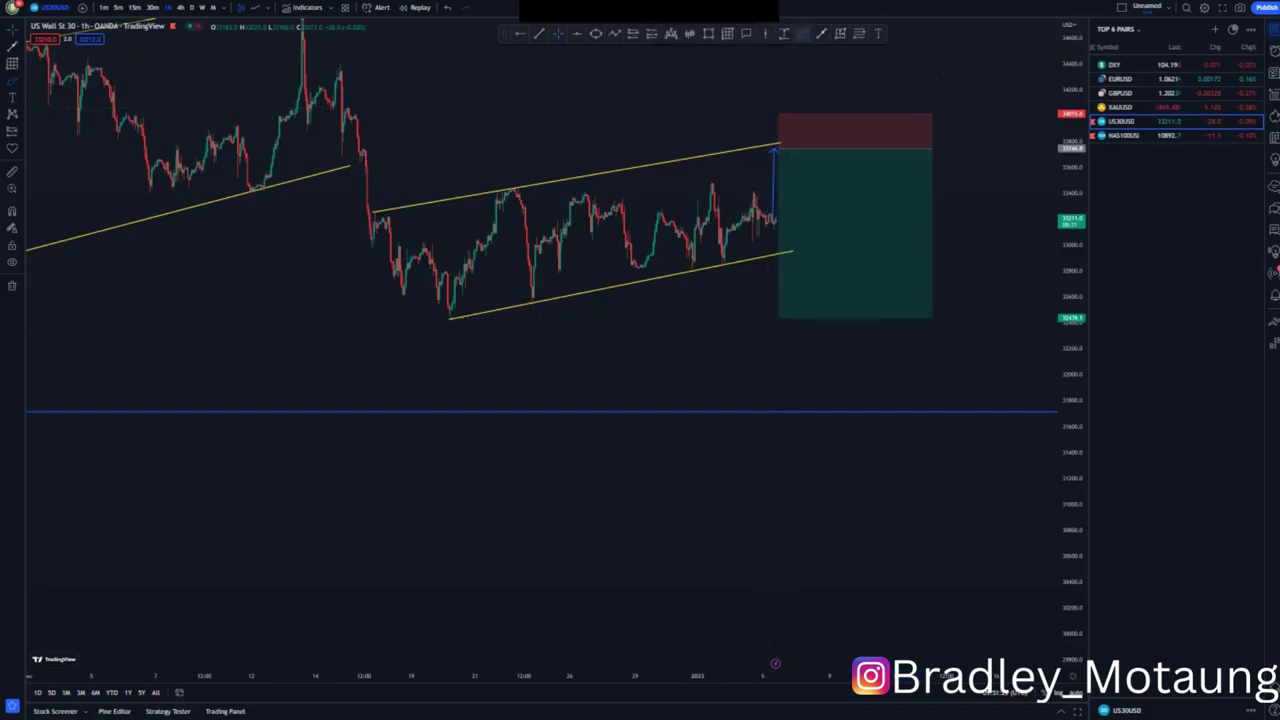
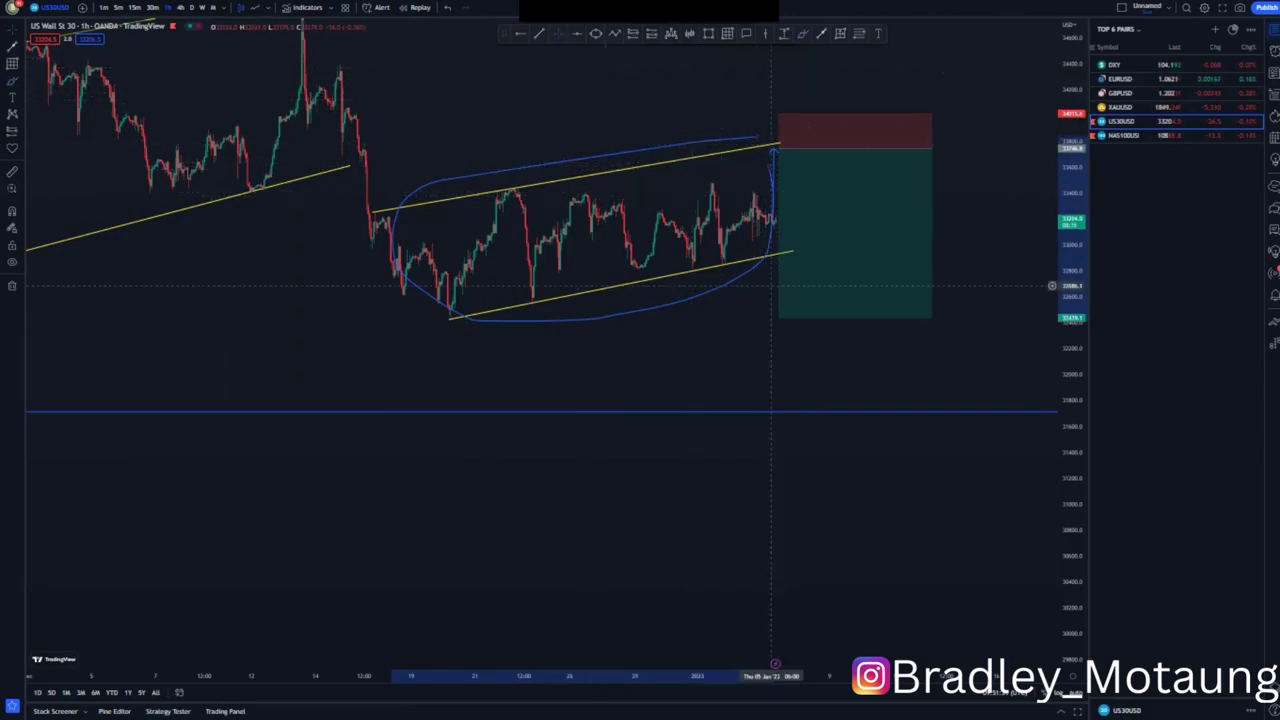
left_click_drag(780, 320, 780, 412)
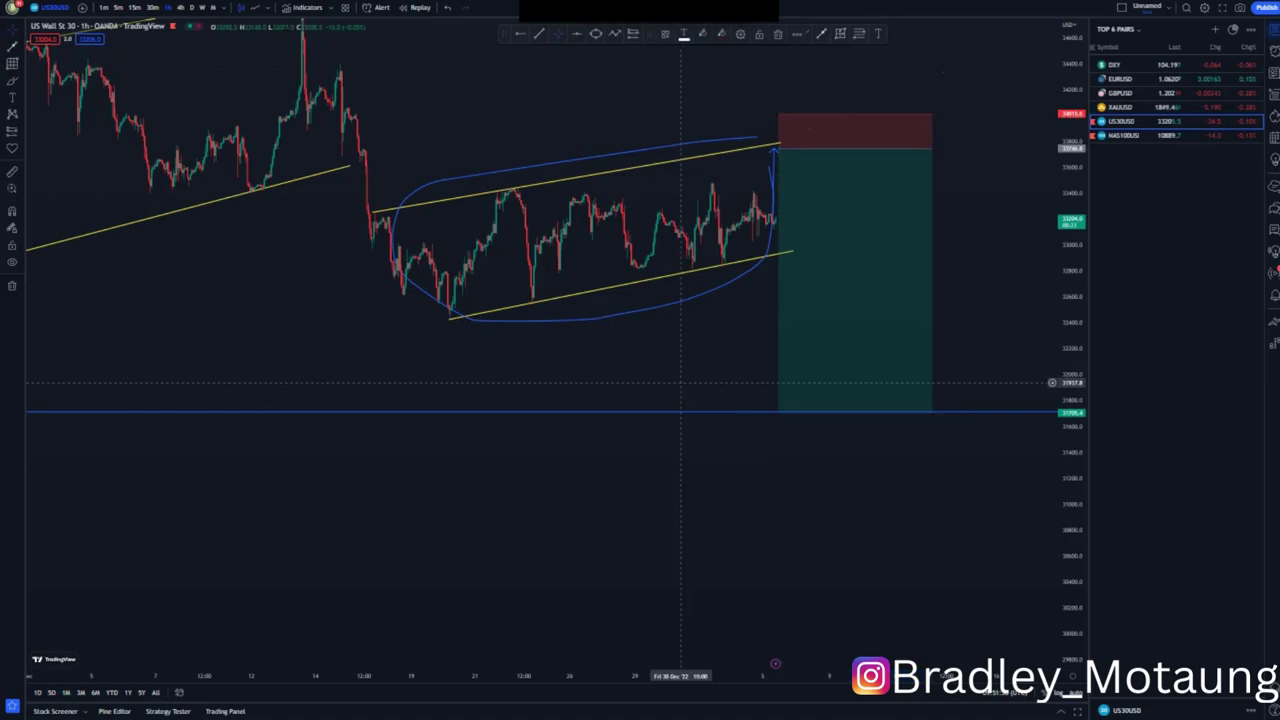
- Delete the brushed circle around the channel and the upward arrow beside the short position
left_click(748, 270)
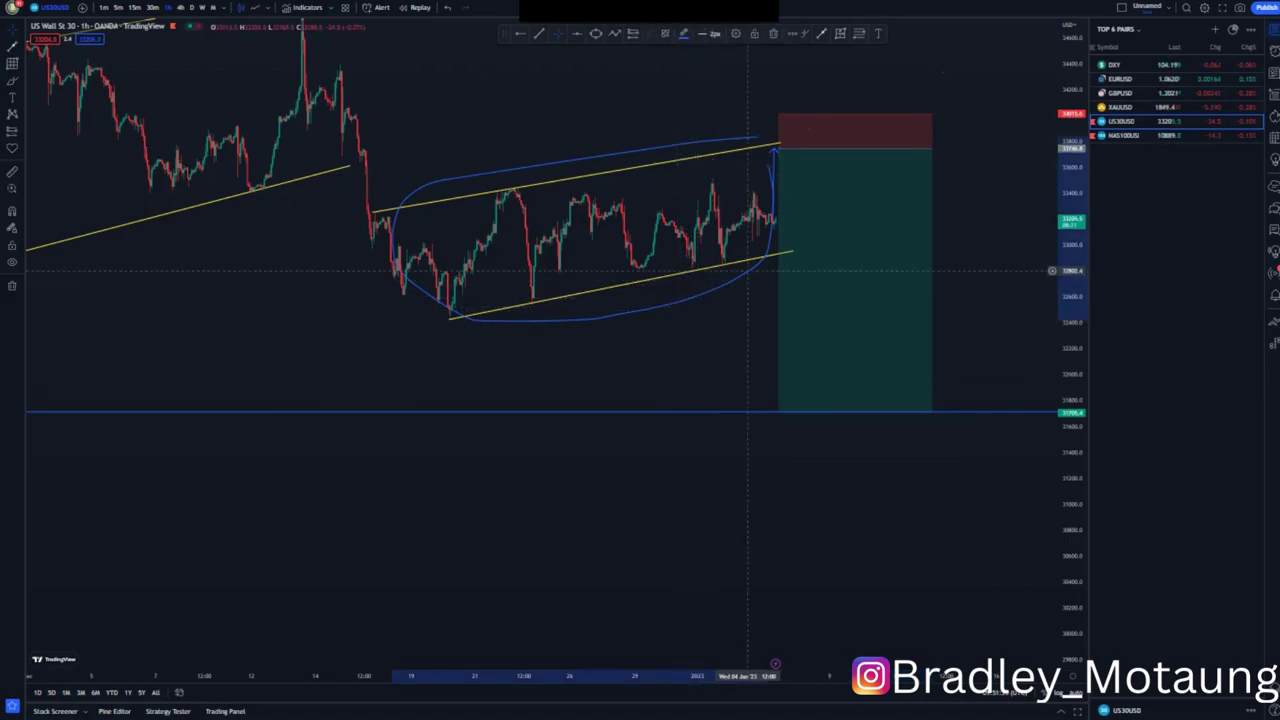
key("Delete")
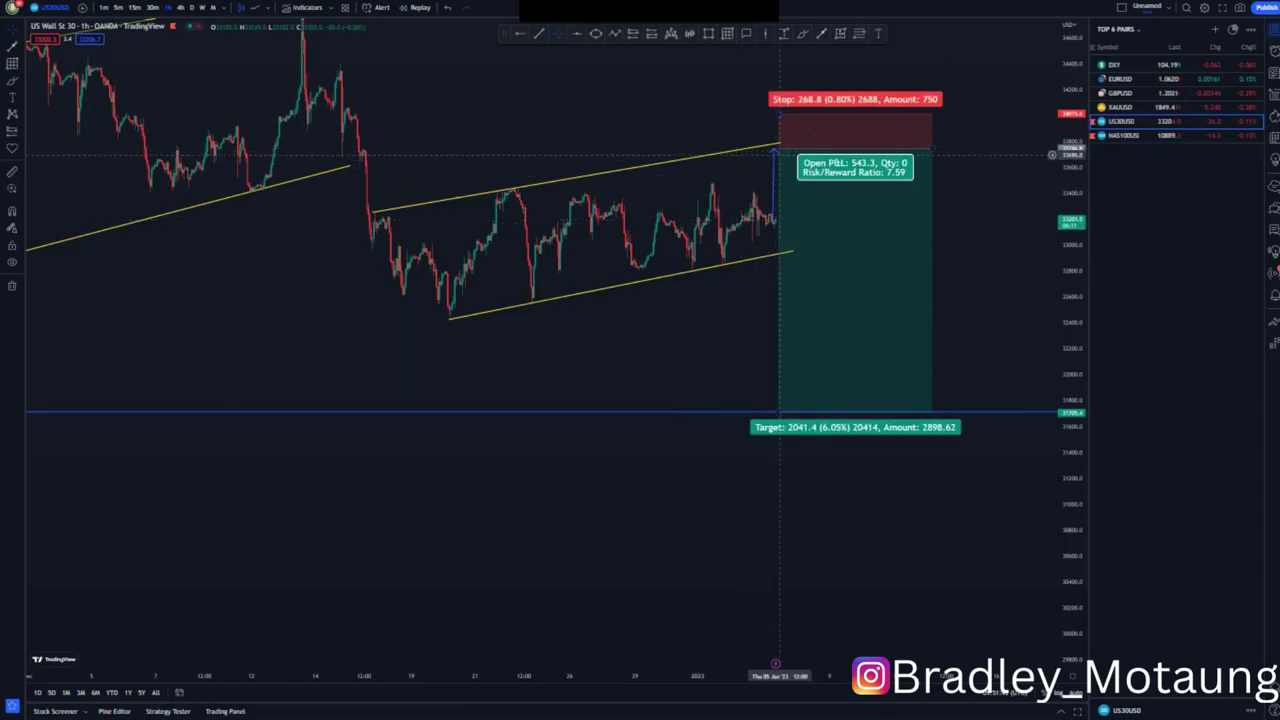
left_click(772, 165)
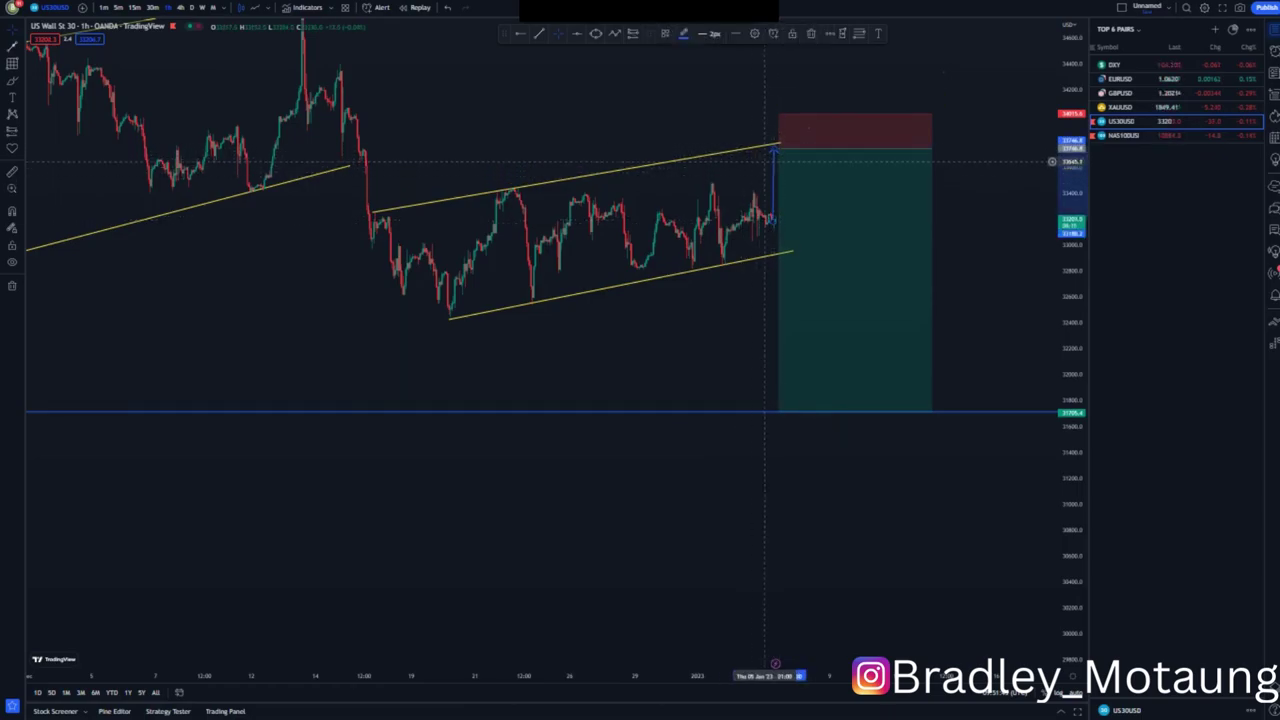
key("Delete")
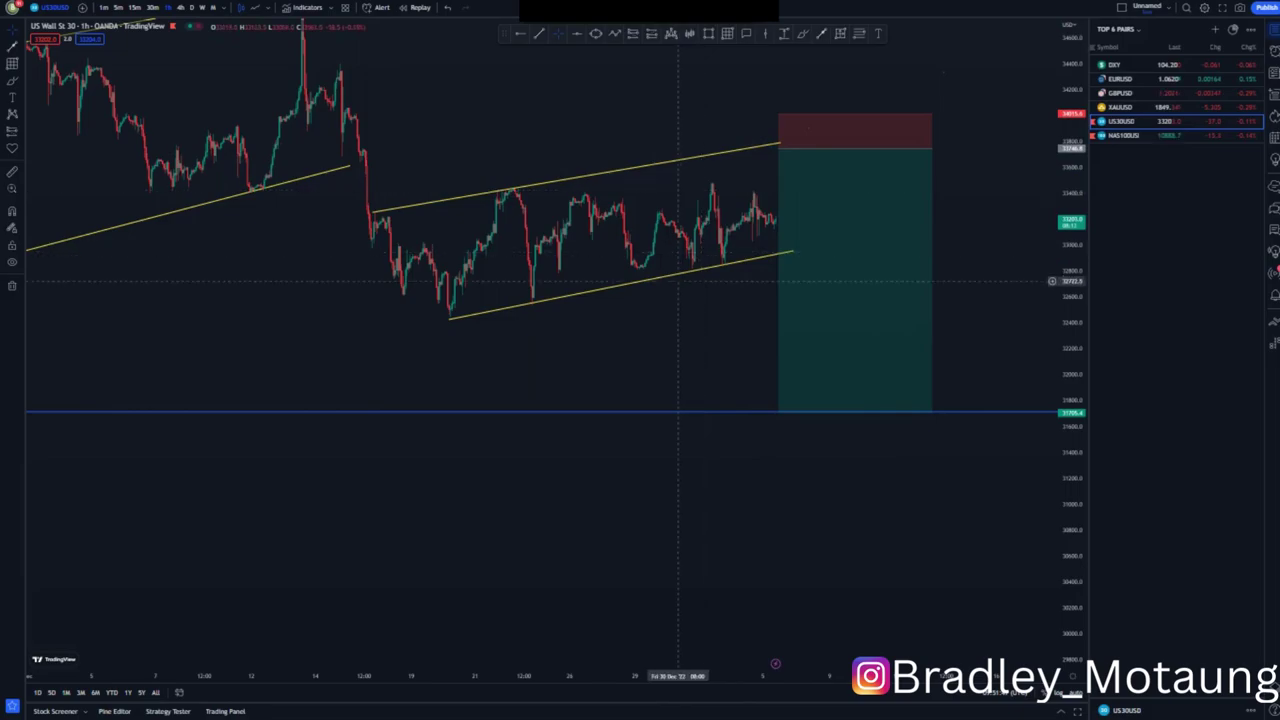
- Brush a zigzag rise from the current price to about 33,750, and extend the upper channel line to meet it
scroll(676, 287, "up", 2)
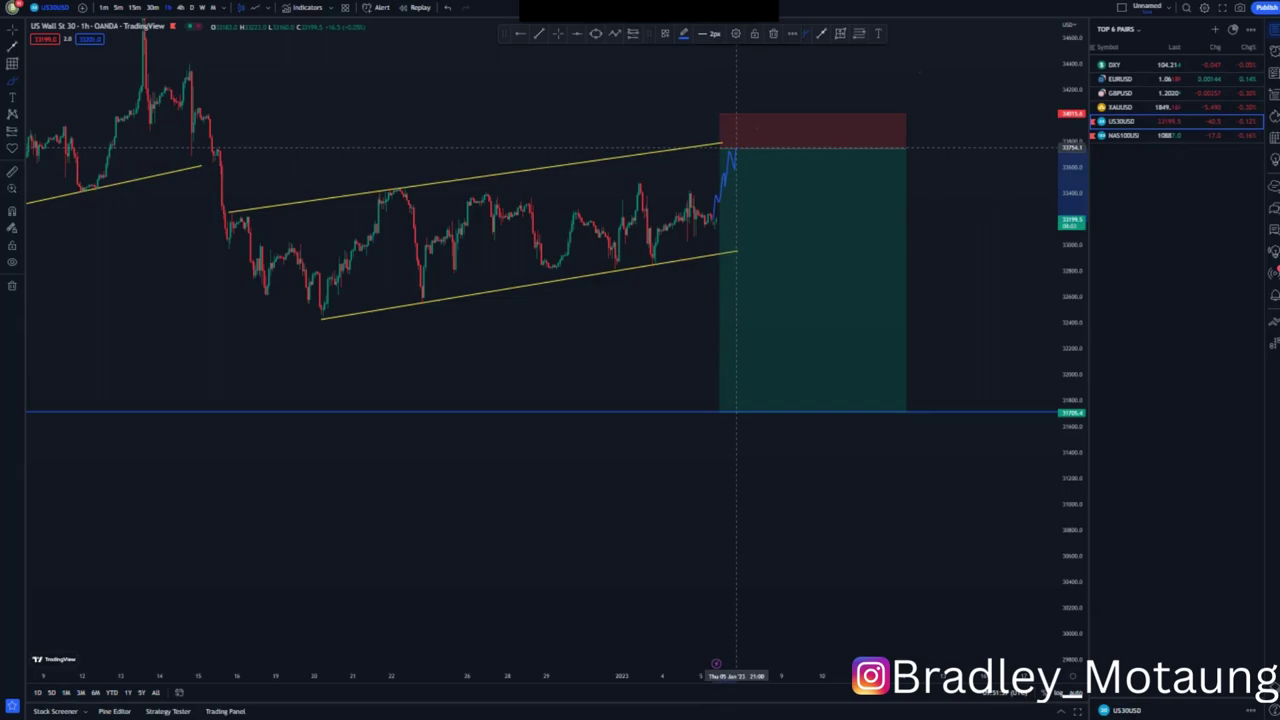
left_click(558, 33)
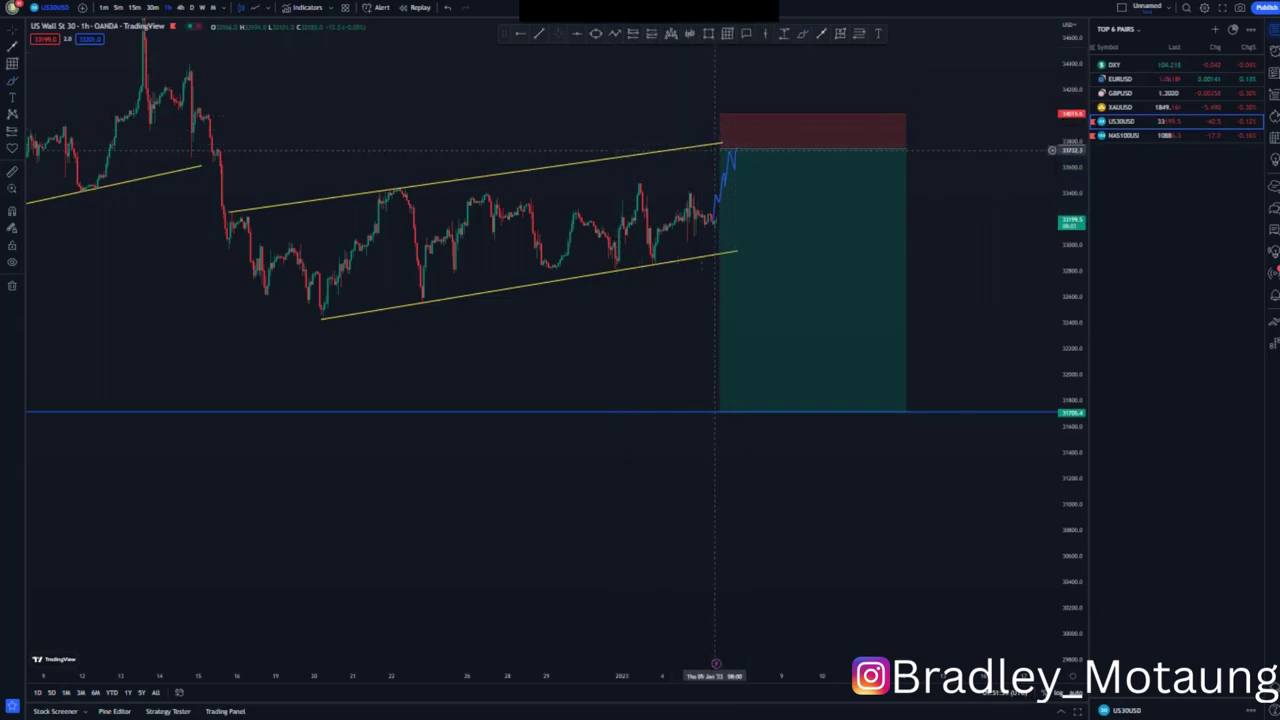
left_click(722, 145)
left_click_drag(725, 143, 741, 143)
- Draw a steep trend line under the zigzag rise, from about 33,130 to the upper channel line at about 33,750
left_click(627, 145)
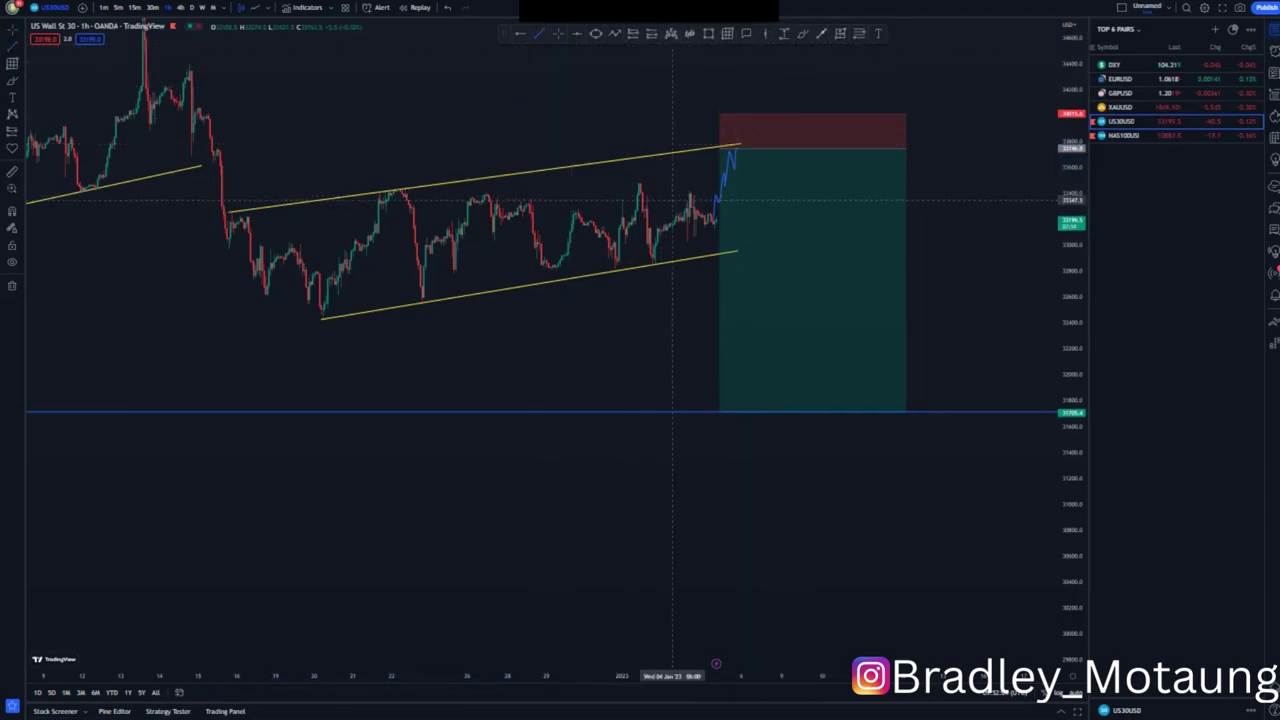
left_click(718, 226)
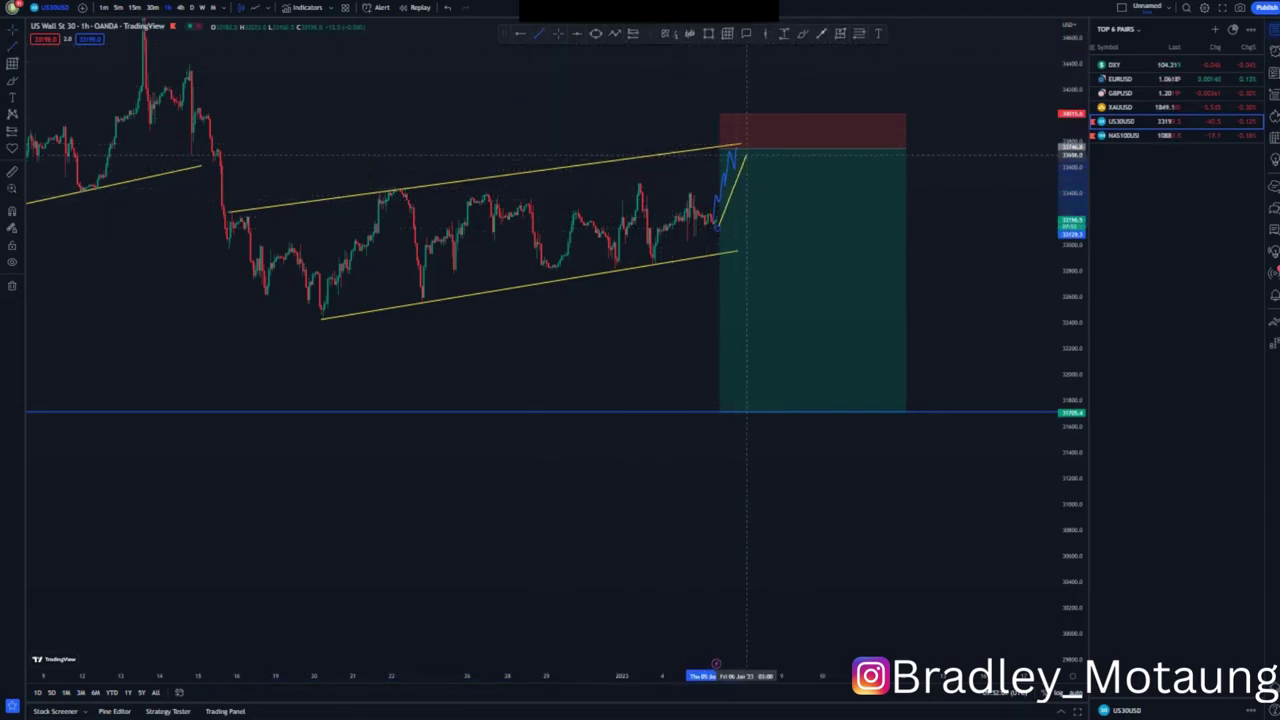
left_click(741, 147)
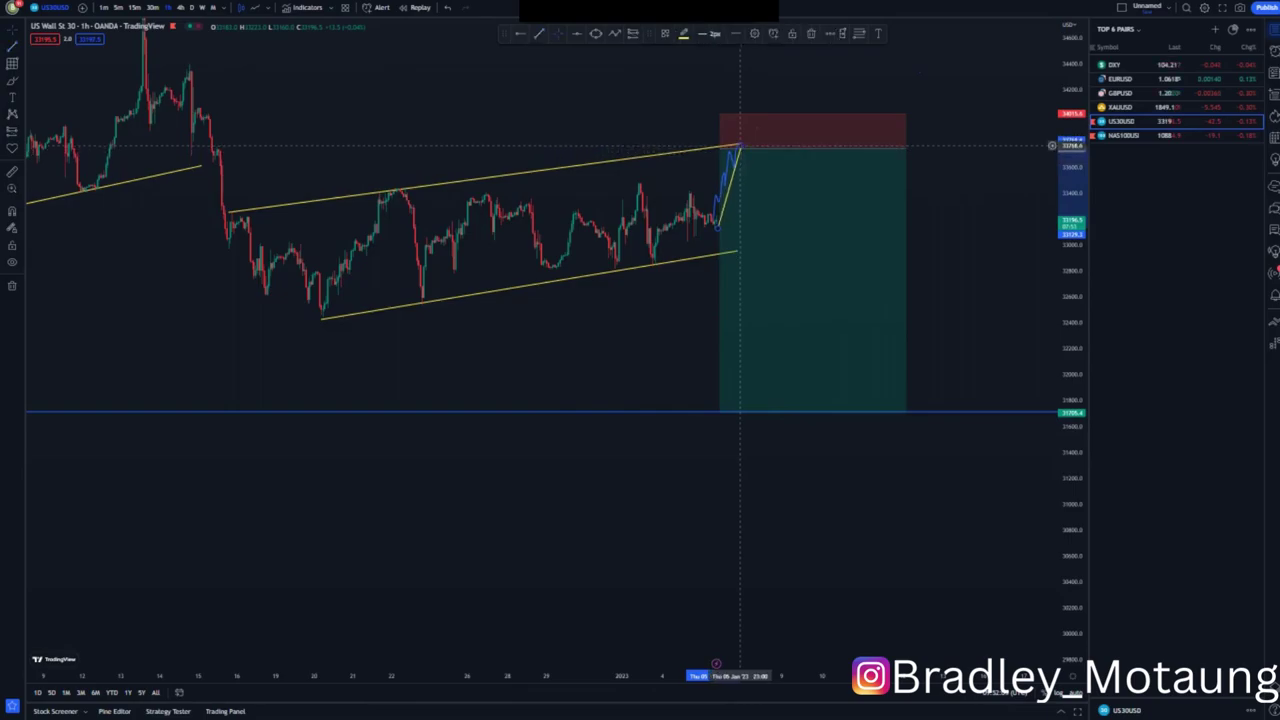
- Move the short position to January 6 below the steep trend line's end, with entry 33,623.3, stop about 33,899 and target about 31,698
left_click_drag(741, 212, 765, 228)
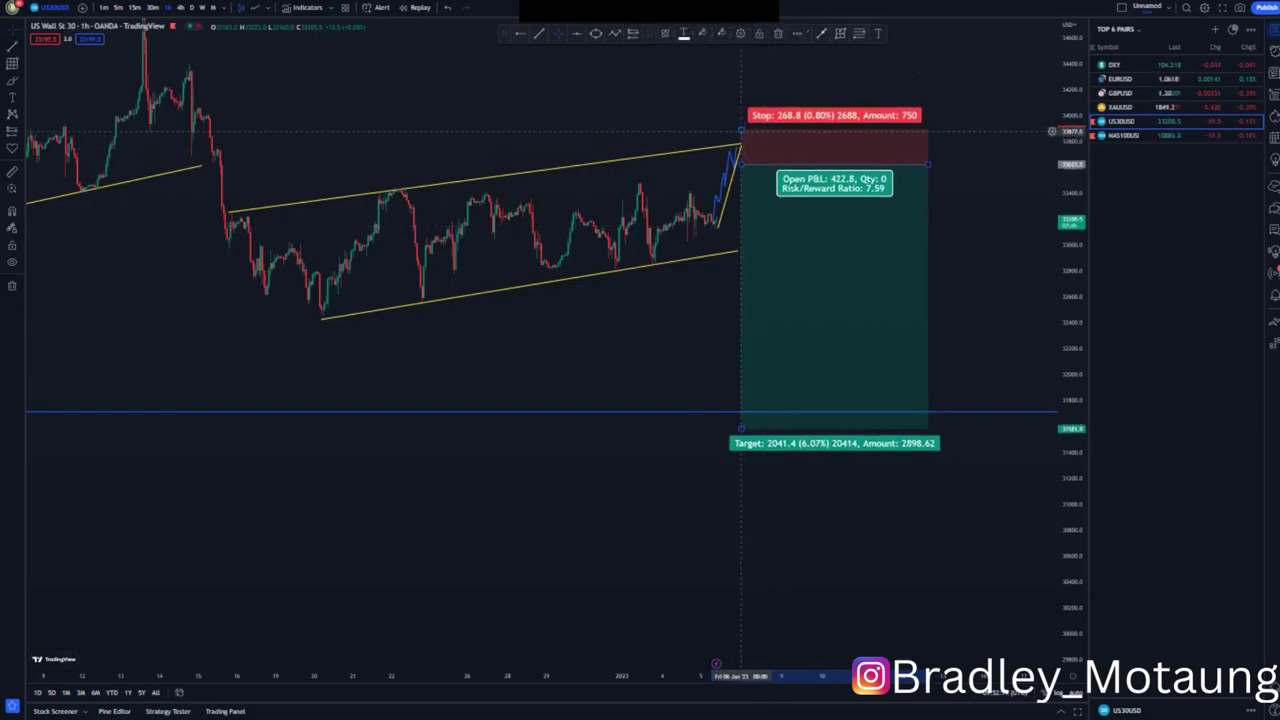
left_click_drag(741, 131, 741, 128)
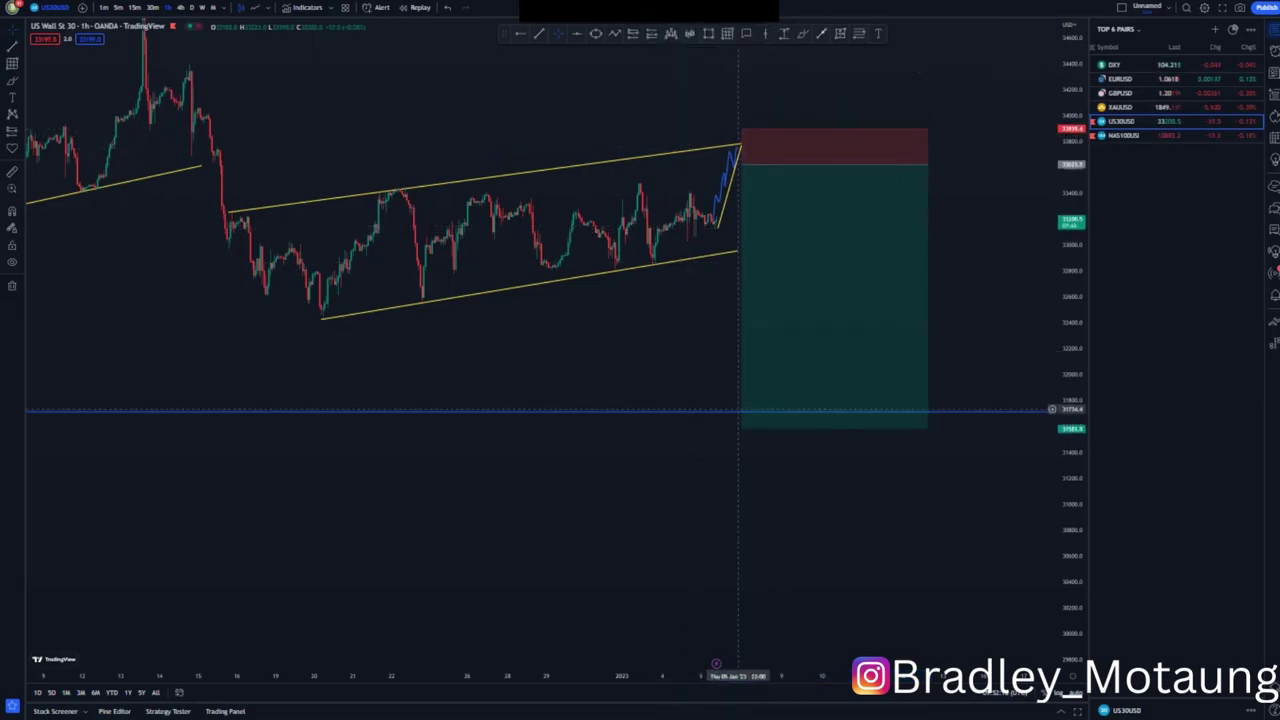
mouse_move(741, 427)
left_mouse_down()
mouse_move(741, 252)
mouse_move(741, 414)
left_mouse_up()
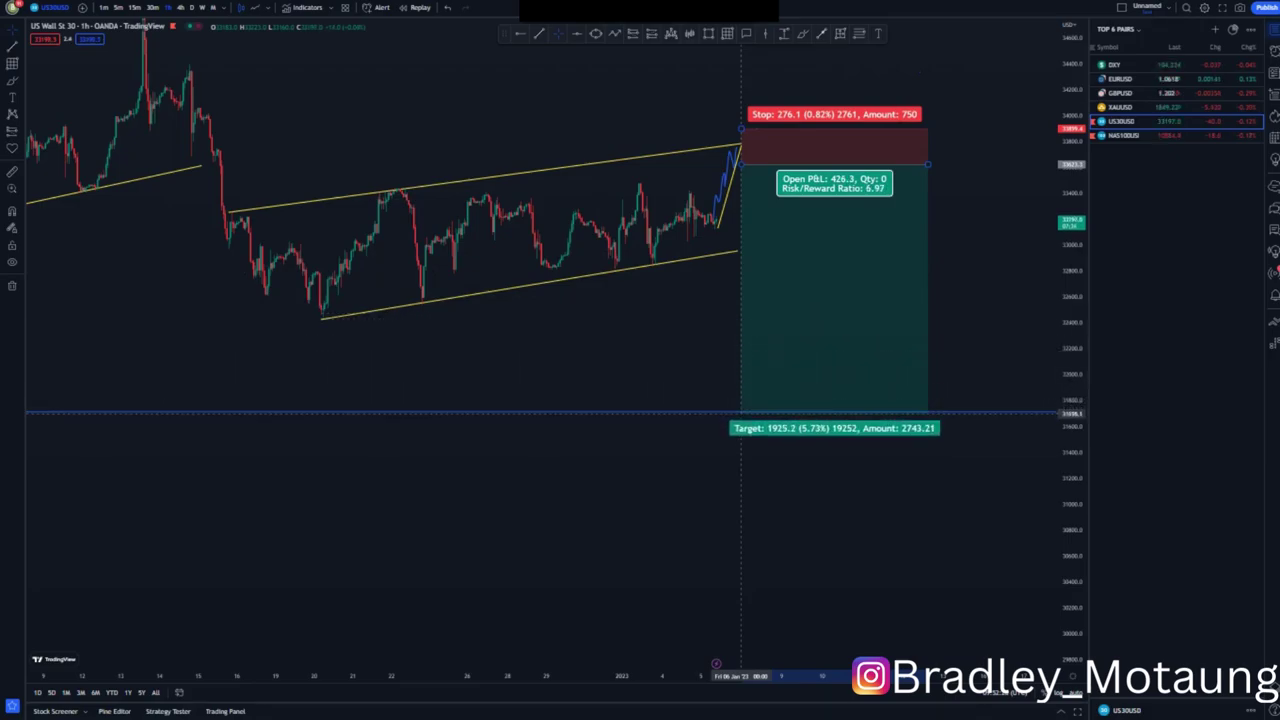
left_click(657, 389)
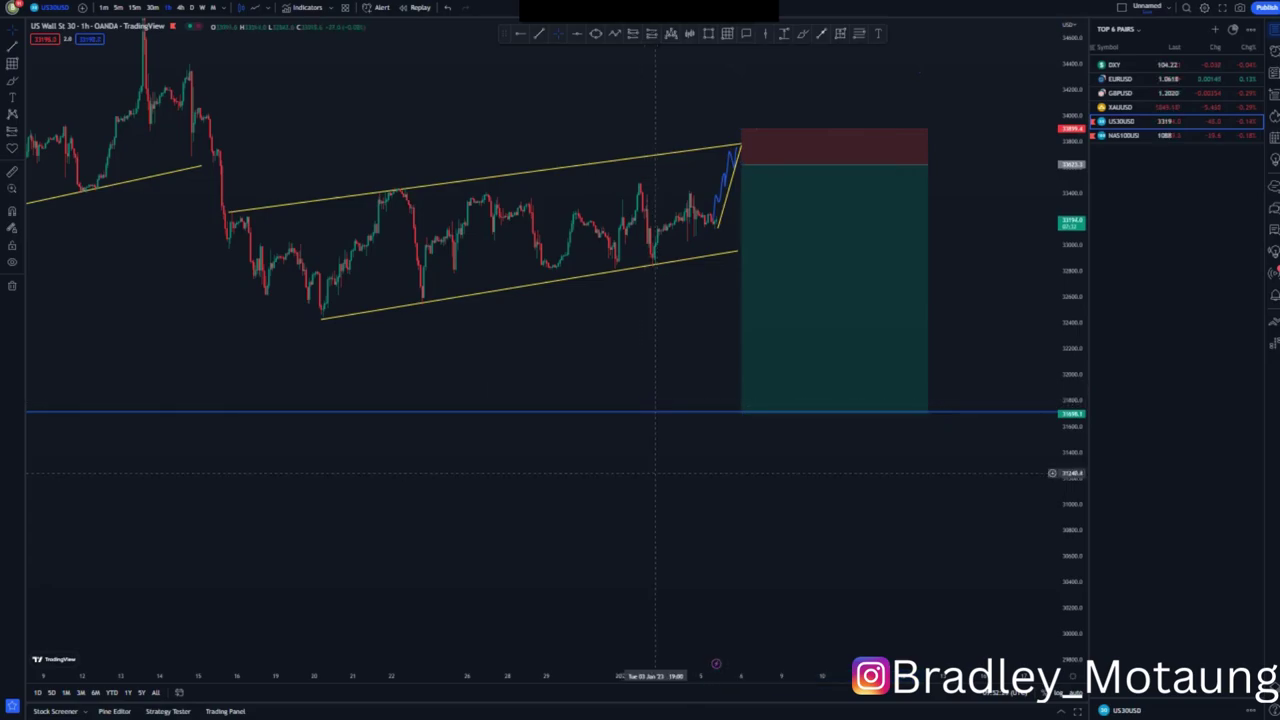
- Brush a small zigzag consolidation just below the short entry, between about 33,400 and 33,550
left_click_drag(1028, 152, 1028, 162)
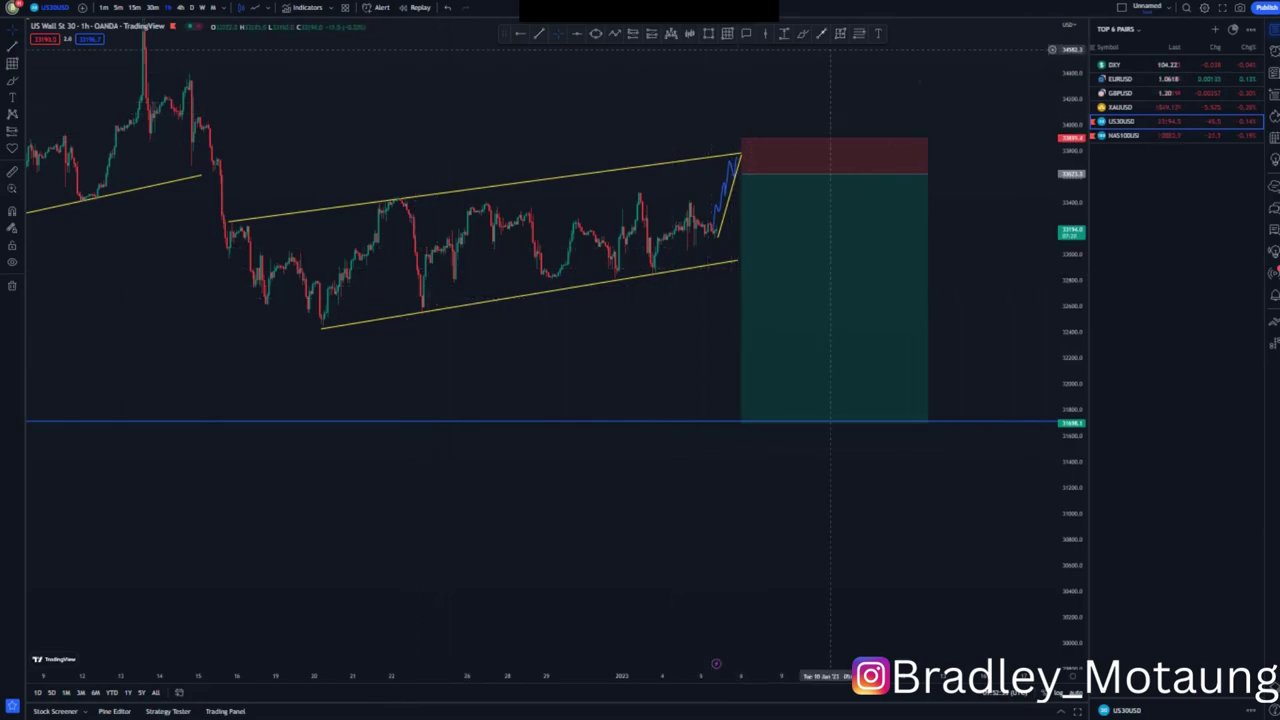
left_click(803, 34)
left_click(738, 158)
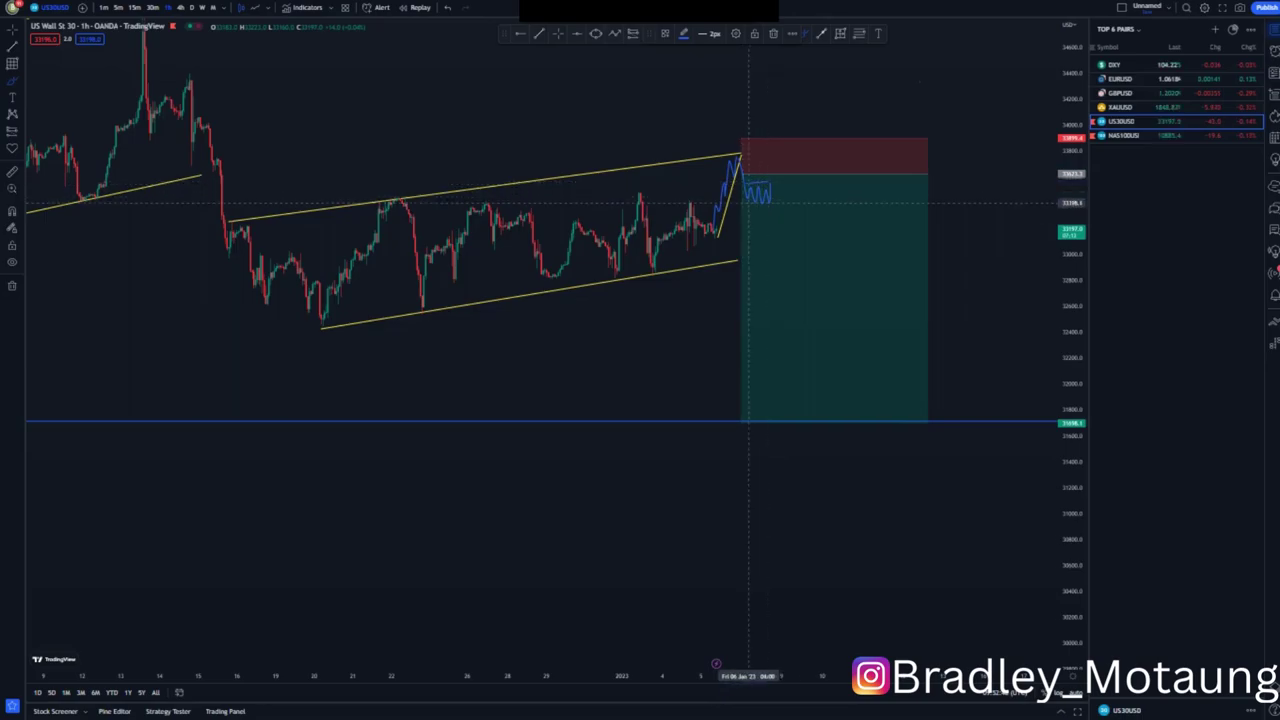
- Move the short position beside the brushed consolidation with entry at about 33,362, stop at about 33,681 and target at about 31,734
left_click_drag(813, 223, 828, 256)
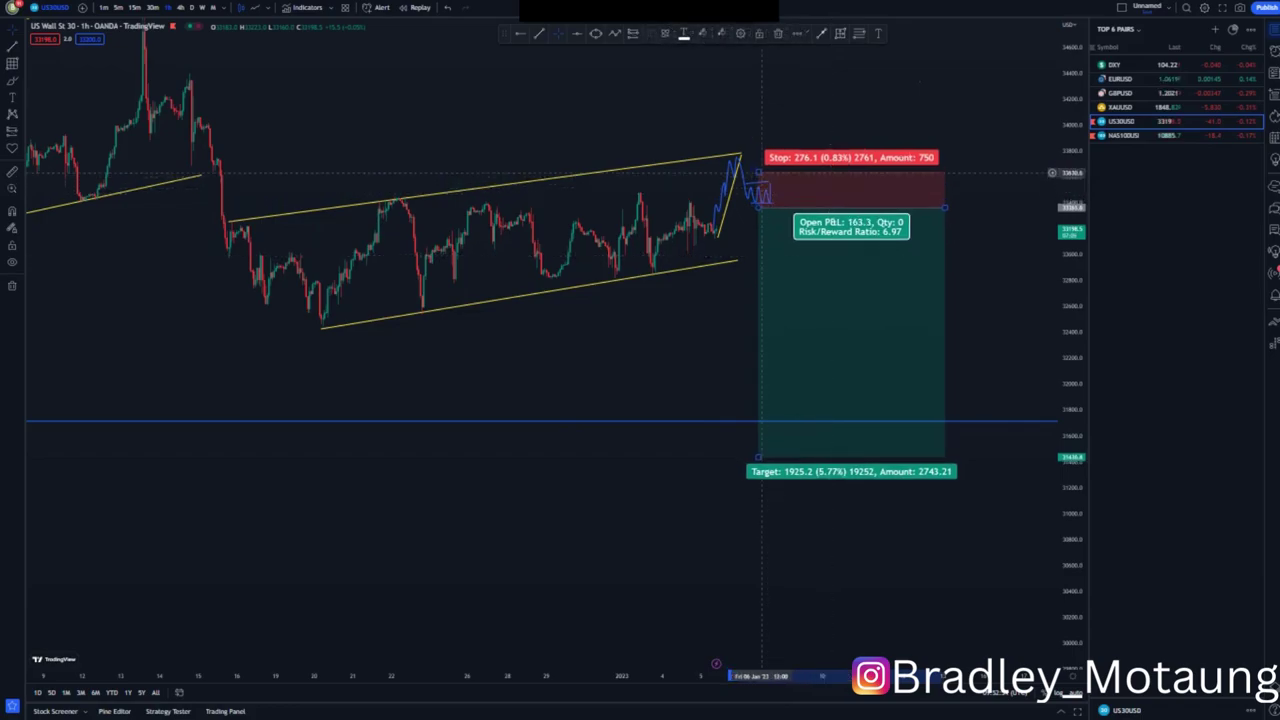
left_click_drag(757, 172, 757, 166)
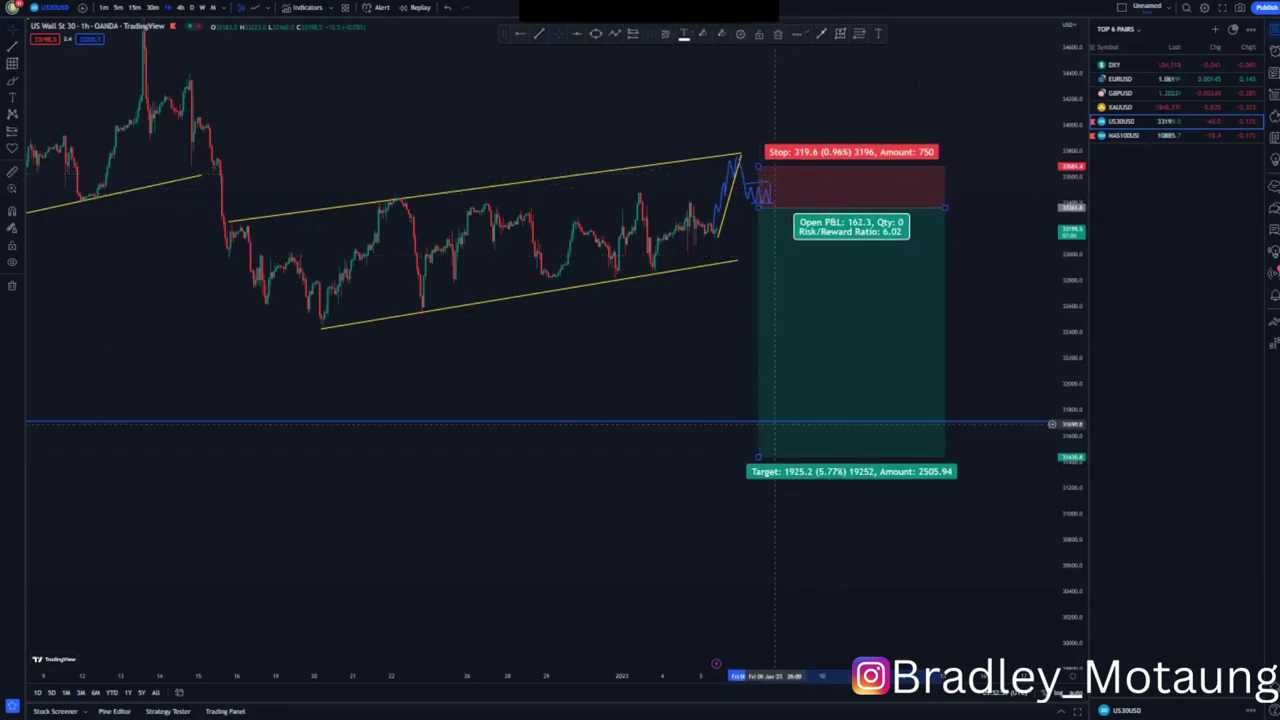
left_click_drag(758, 457, 757, 419)
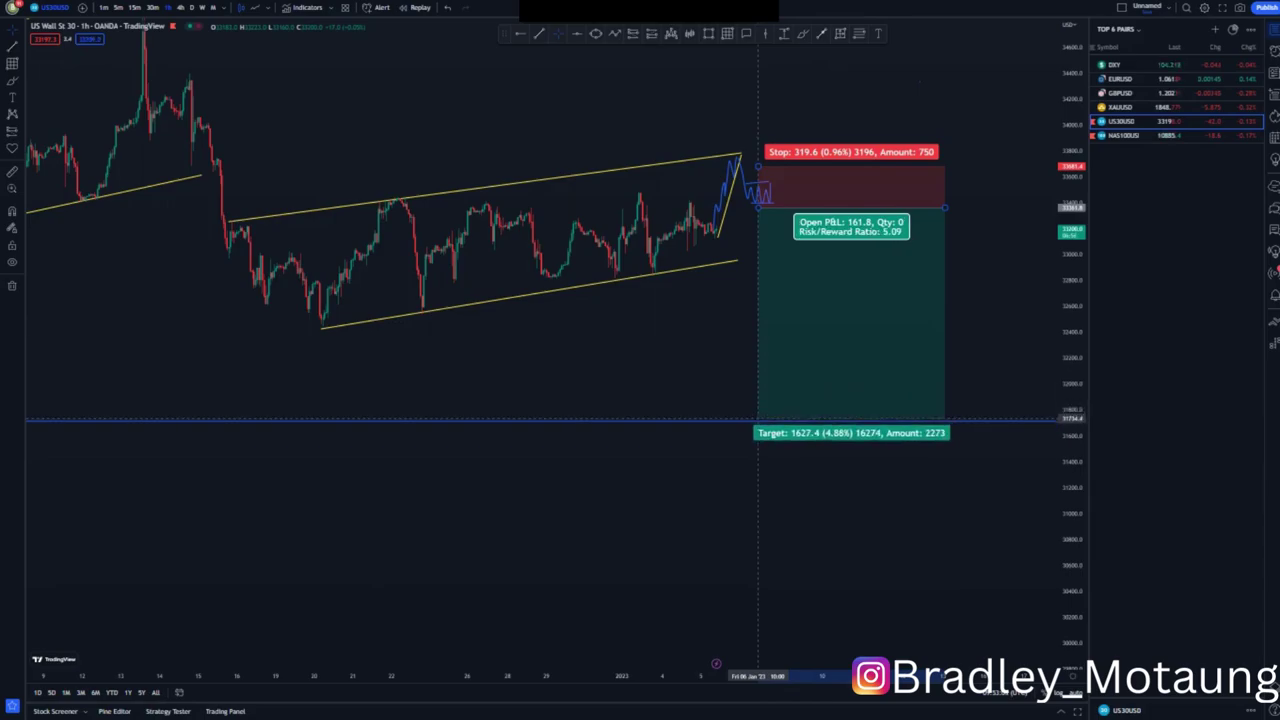
left_click(683, 391)
left_click_drag(1068, 504, 1068, 436)
scroll(586, 414, "down", 3)
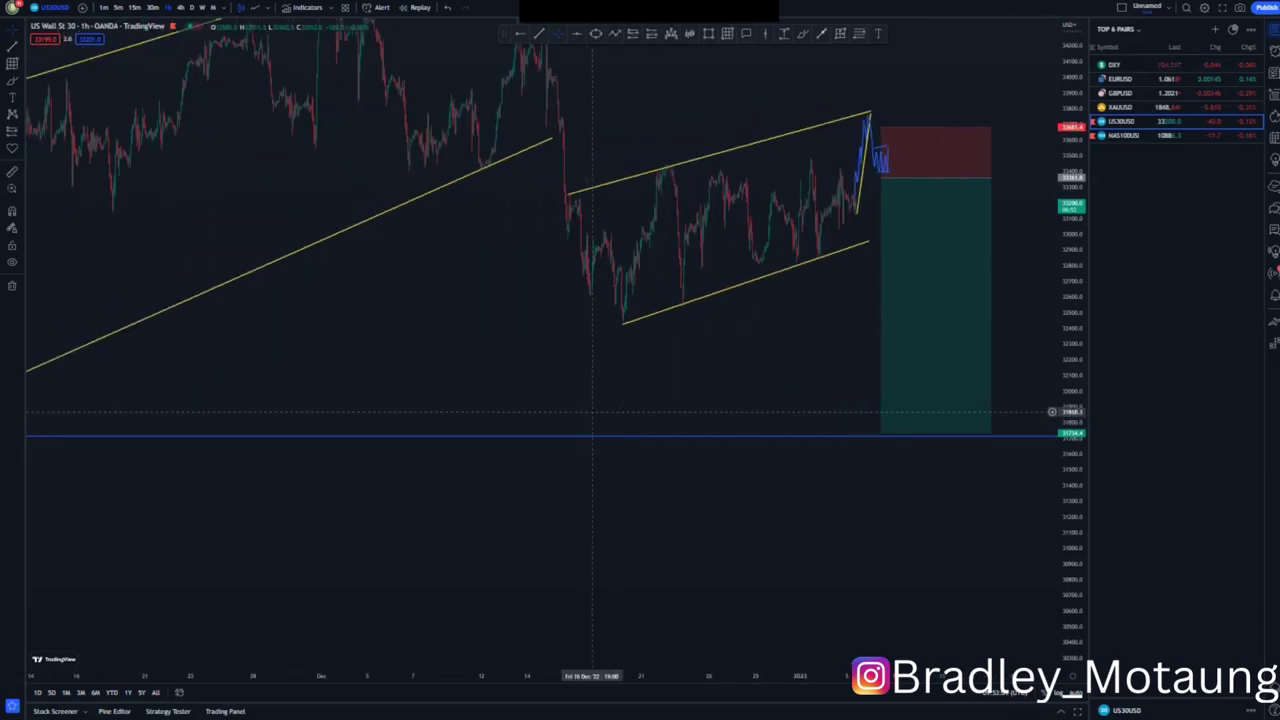
left_click_drag(1068, 330, 1068, 405)
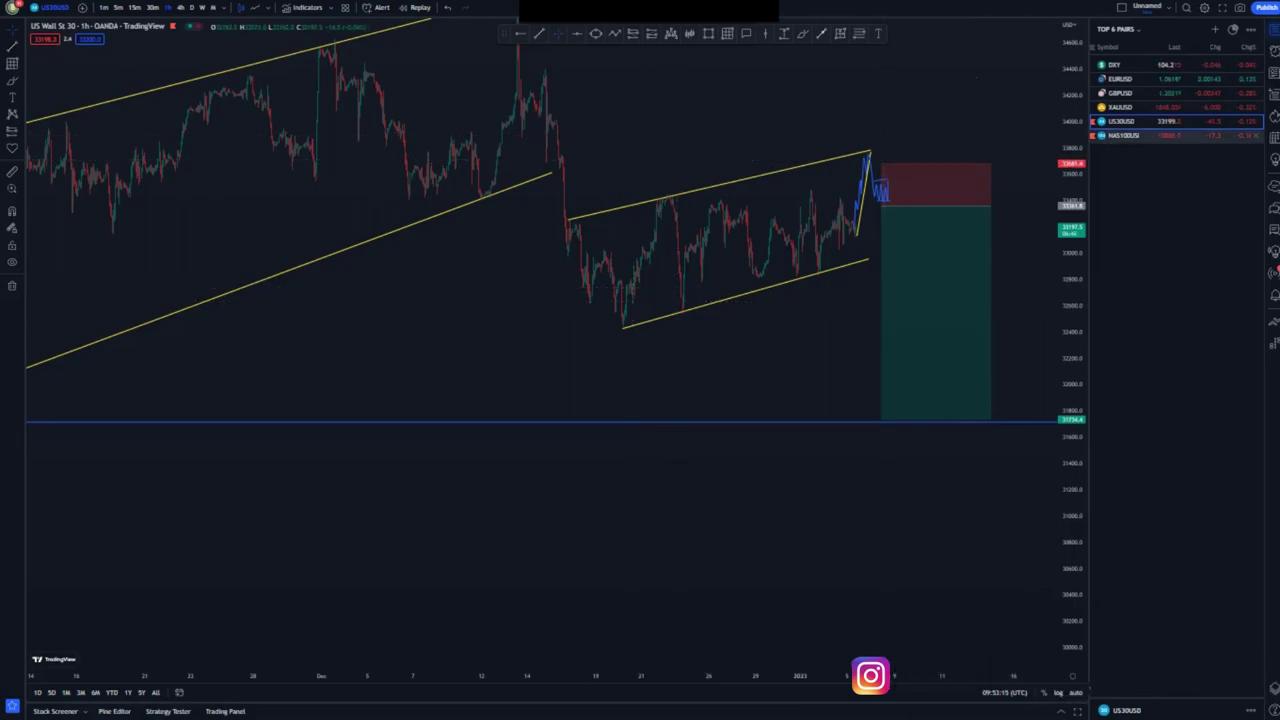
- Open the NAS100USD chart from the watchlist and remove all 14 existing drawings
left_click(1122, 135)
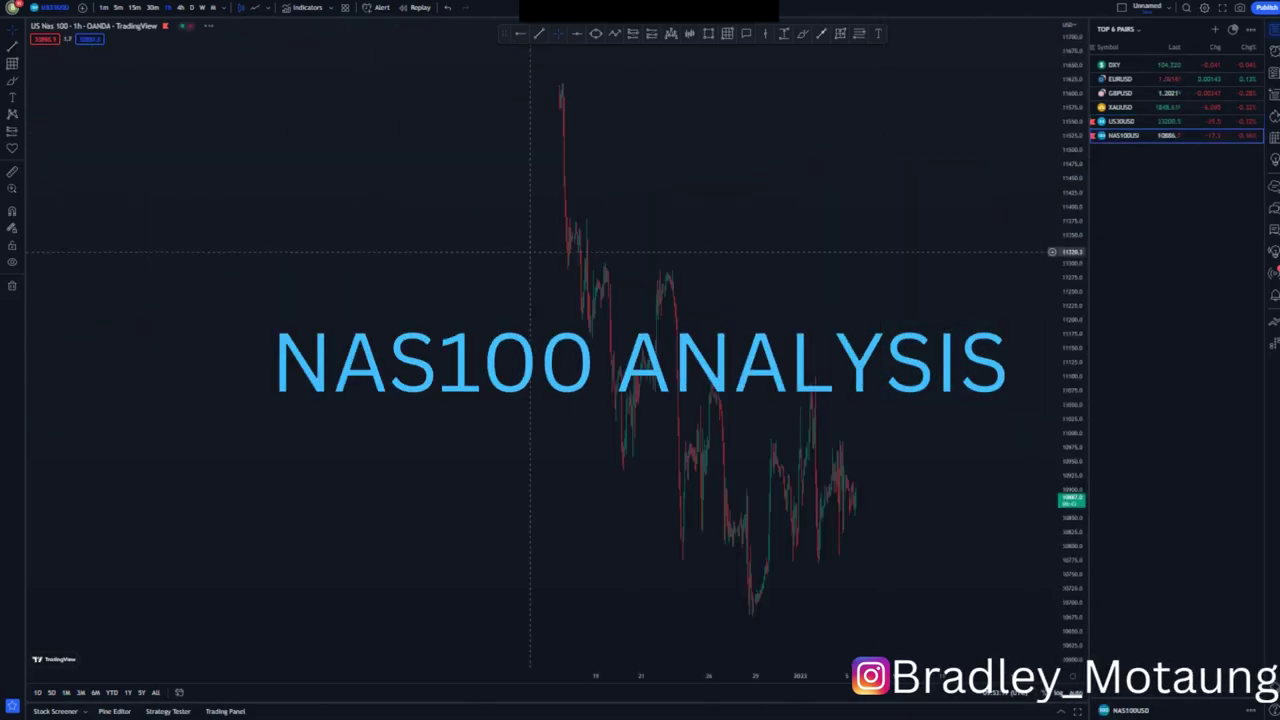
left_click(12, 285)
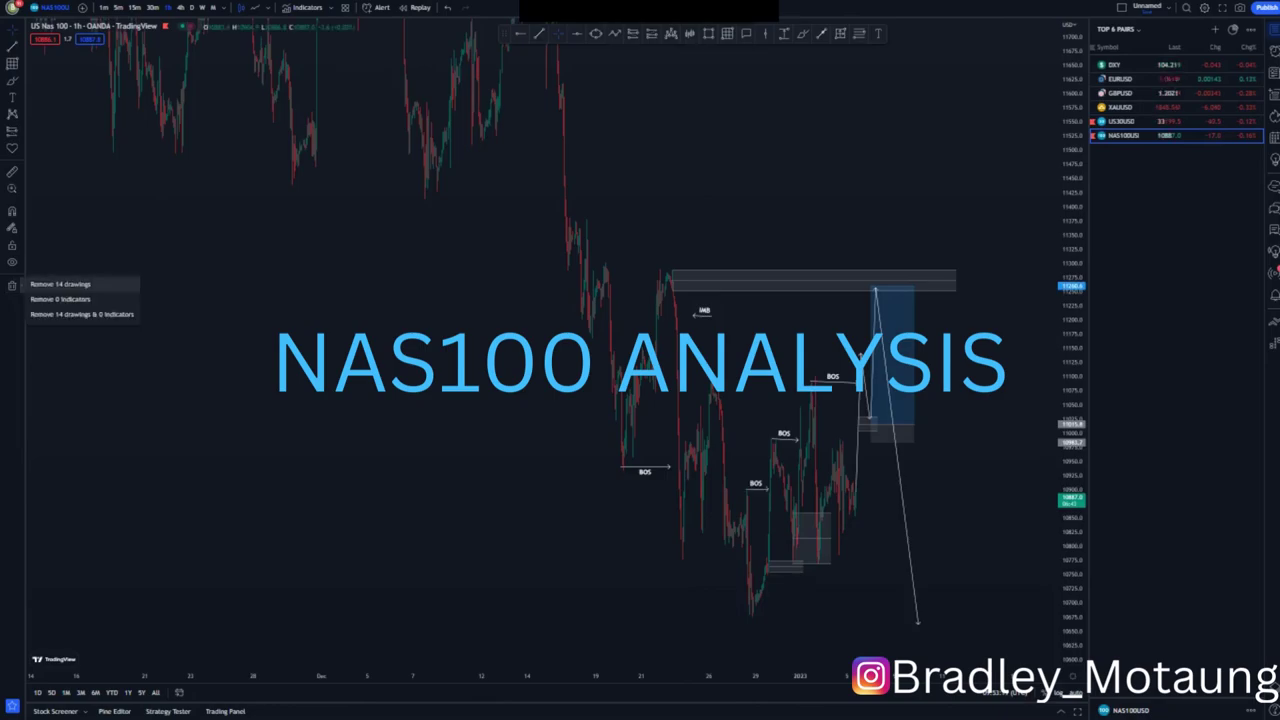
left_click(49, 285)
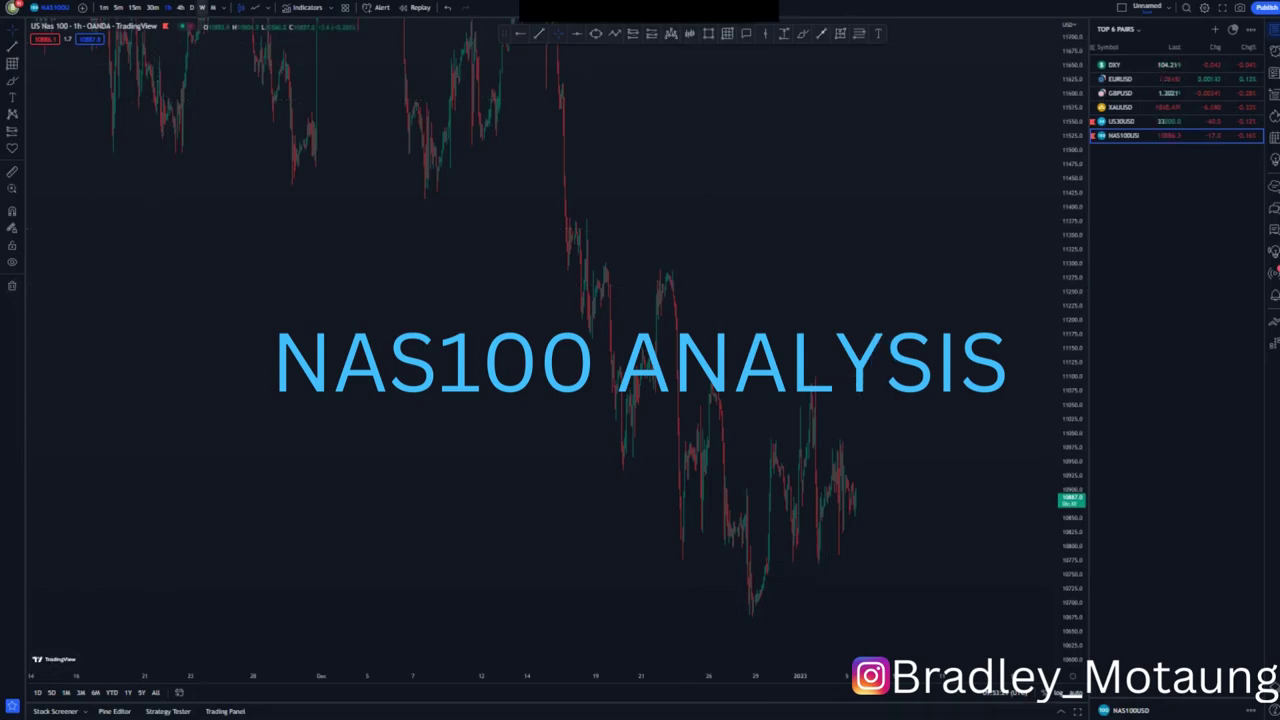
- On the weekly chart, draw a descending trend line from the December 27, 2021 high near 16,679 over the lower highs to about 11,530
left_click(202, 7)
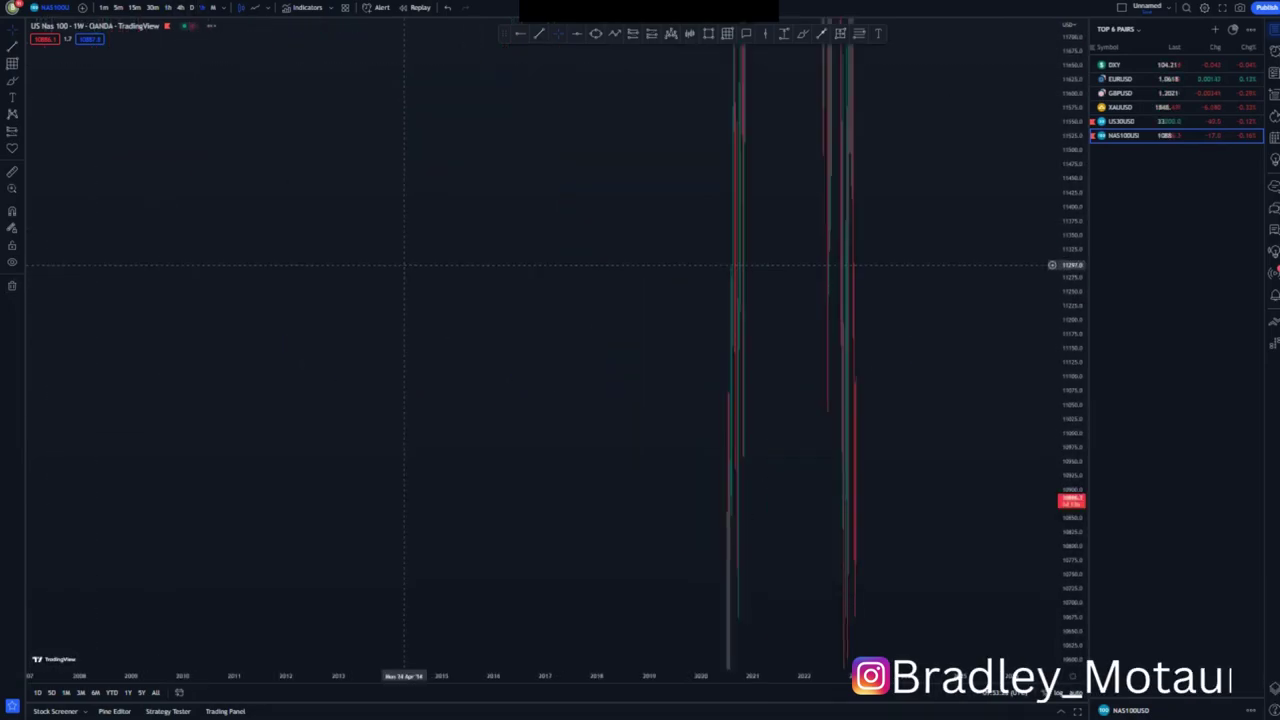
right_click(438, 203)
left_click(450, 212)
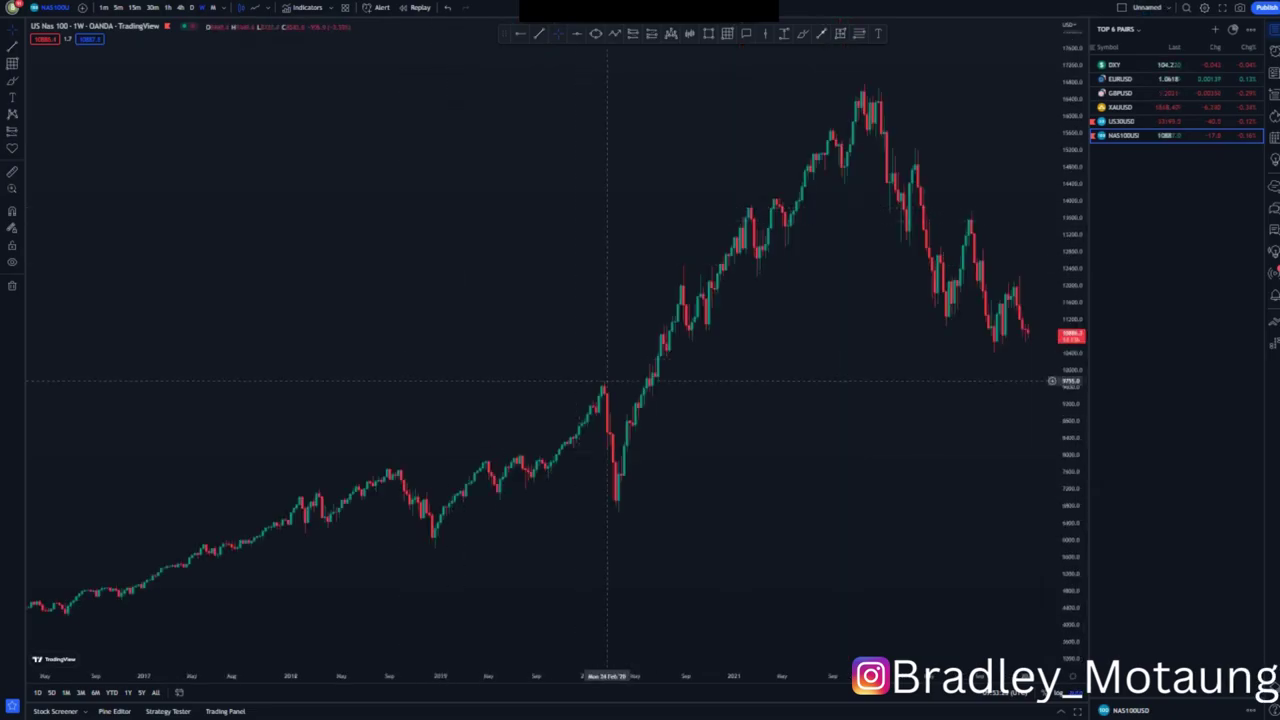
scroll(605, 380, "up", 5)
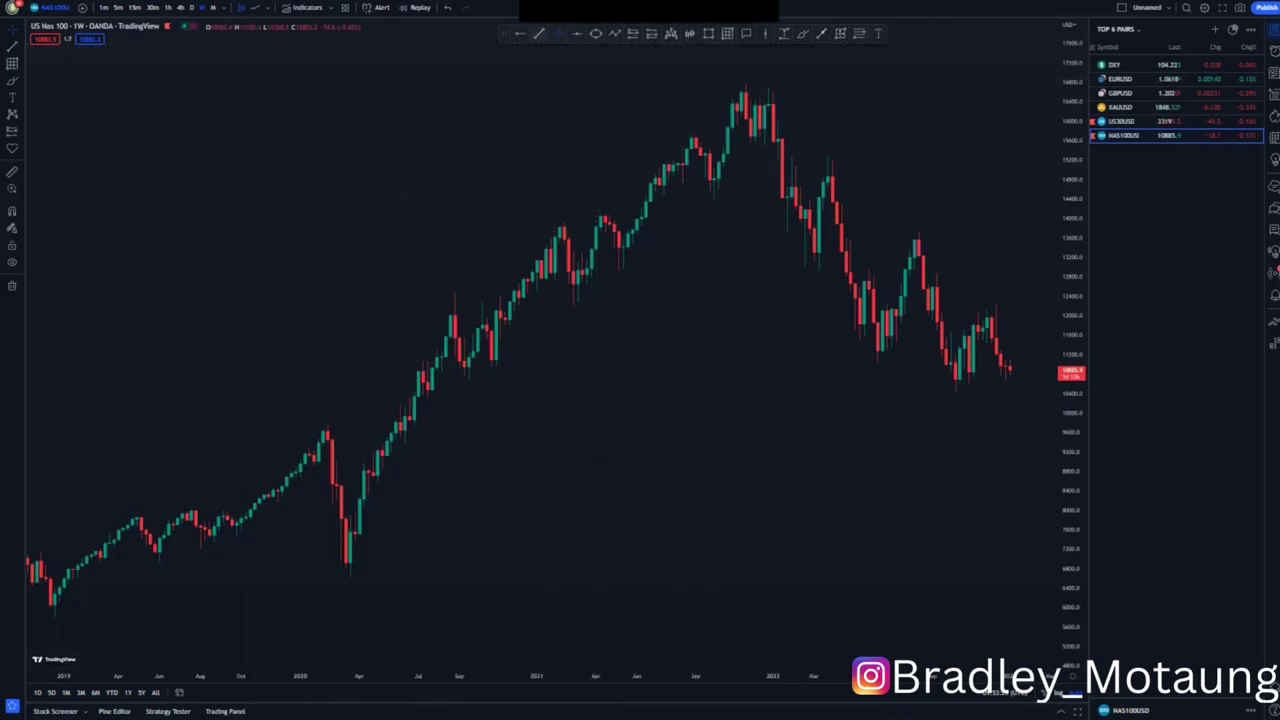
left_click(769, 90)
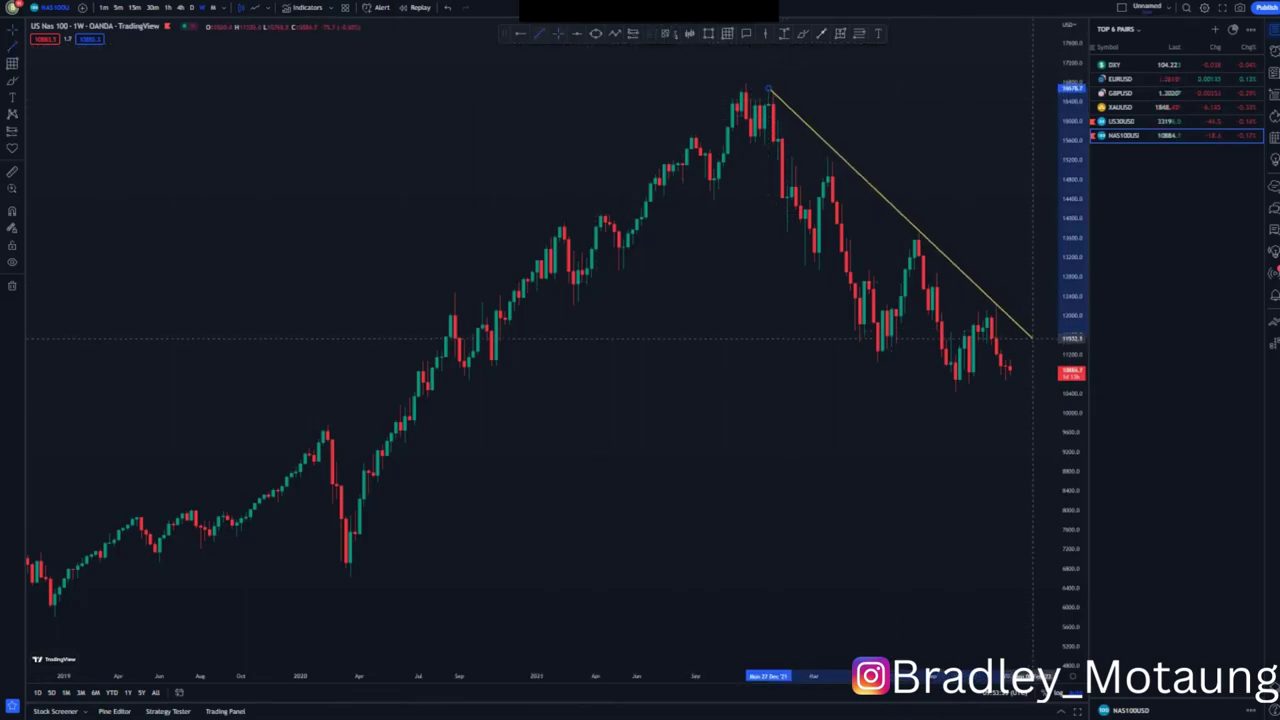
left_click(1032, 338)
left_click(821, 391)
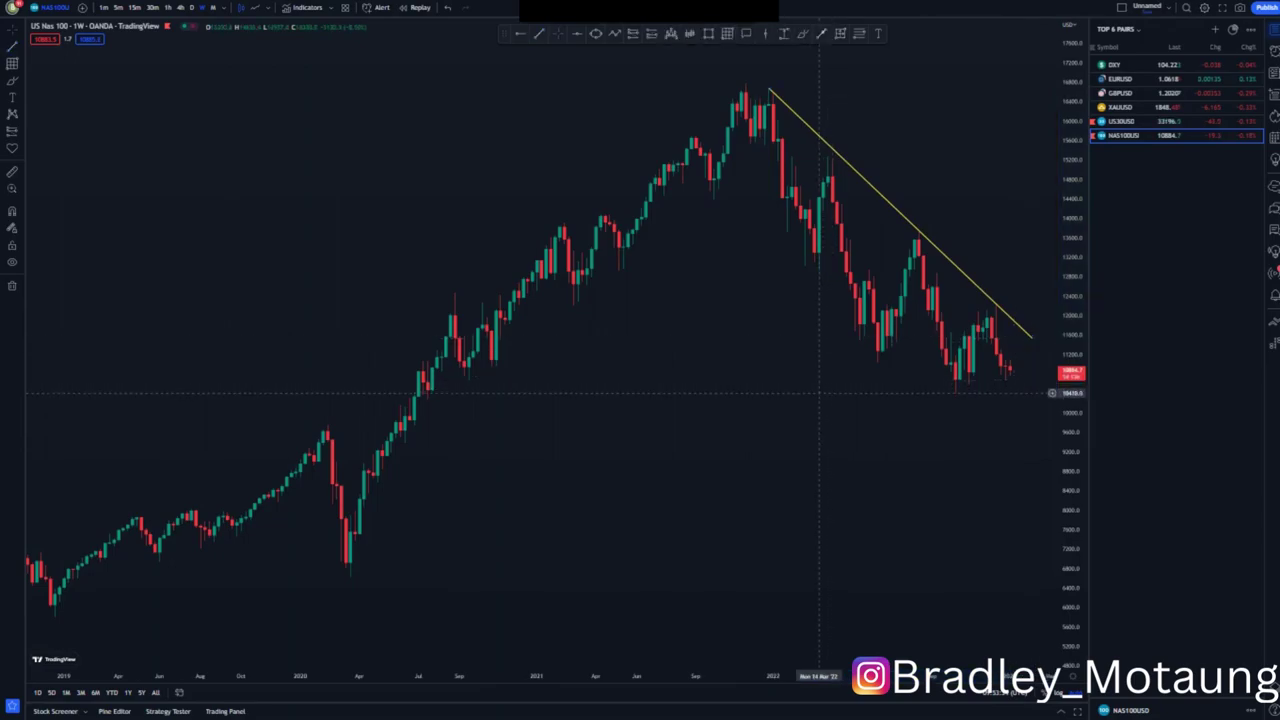
- Draw the lower channel line from the September 27, 2021 low near 14,500 under the mid-2022 low to about 9,200
left_click_drag(820, 391, 726, 379)
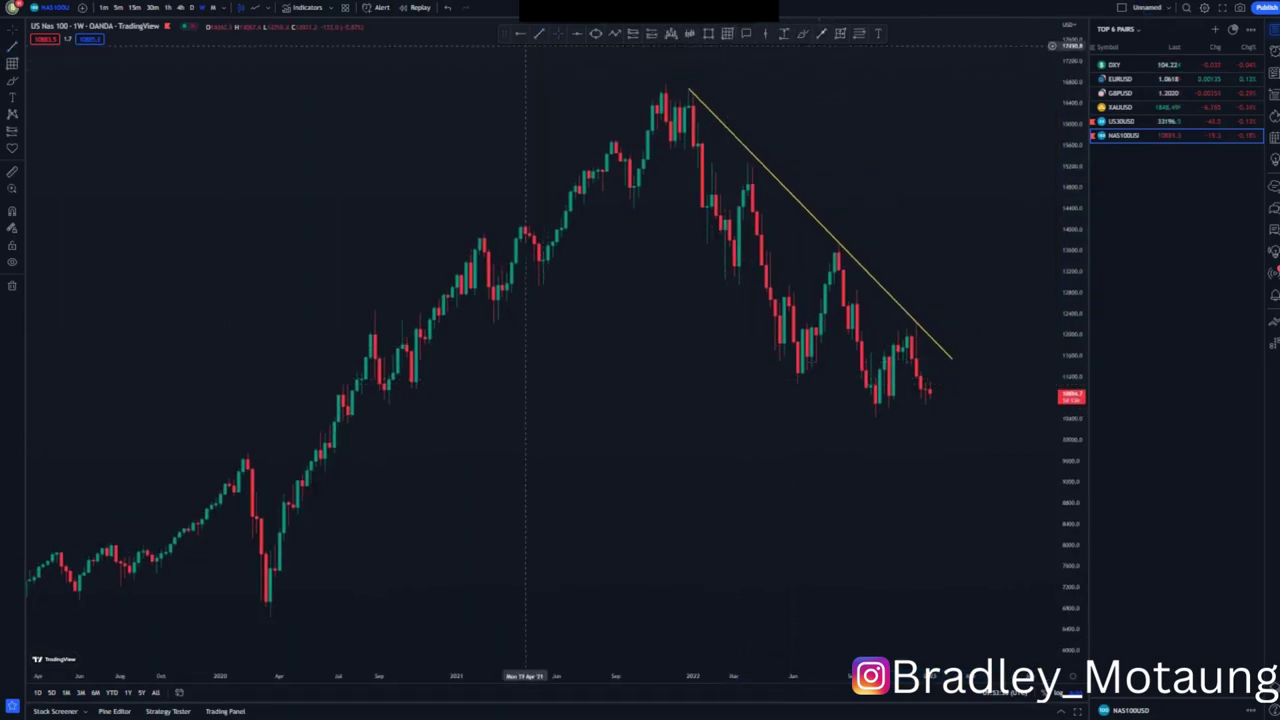
left_click(630, 205)
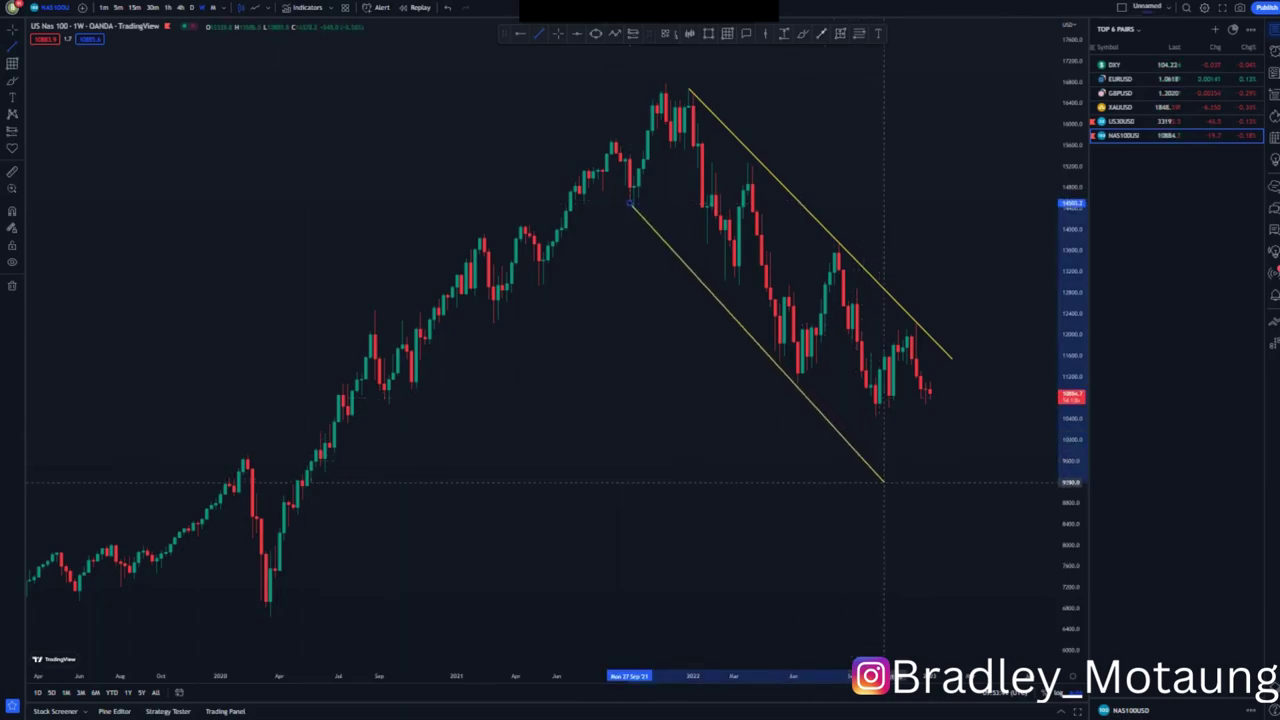
left_click(883, 480)
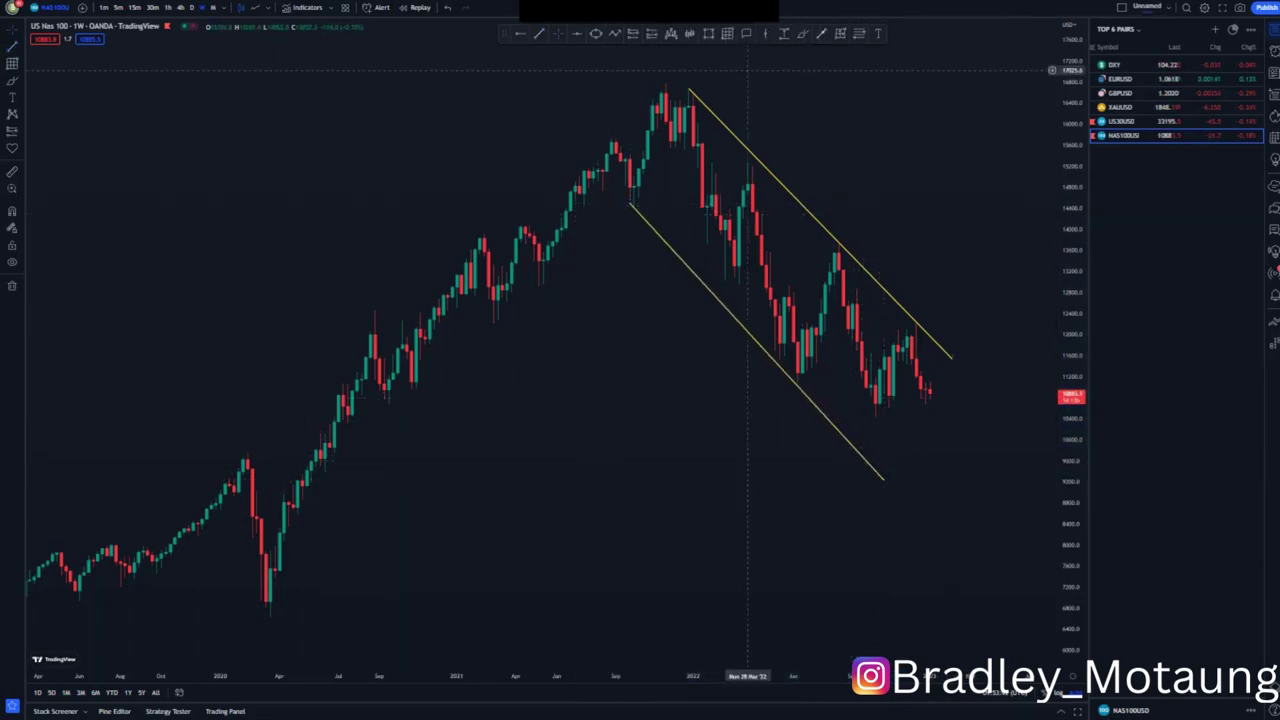
- Draw horizontal rays at about 16,680 from the December 2021 high, 10,400 at the October 2022 low, and 9,423 from June 15, 2020
left_click(692, 90)
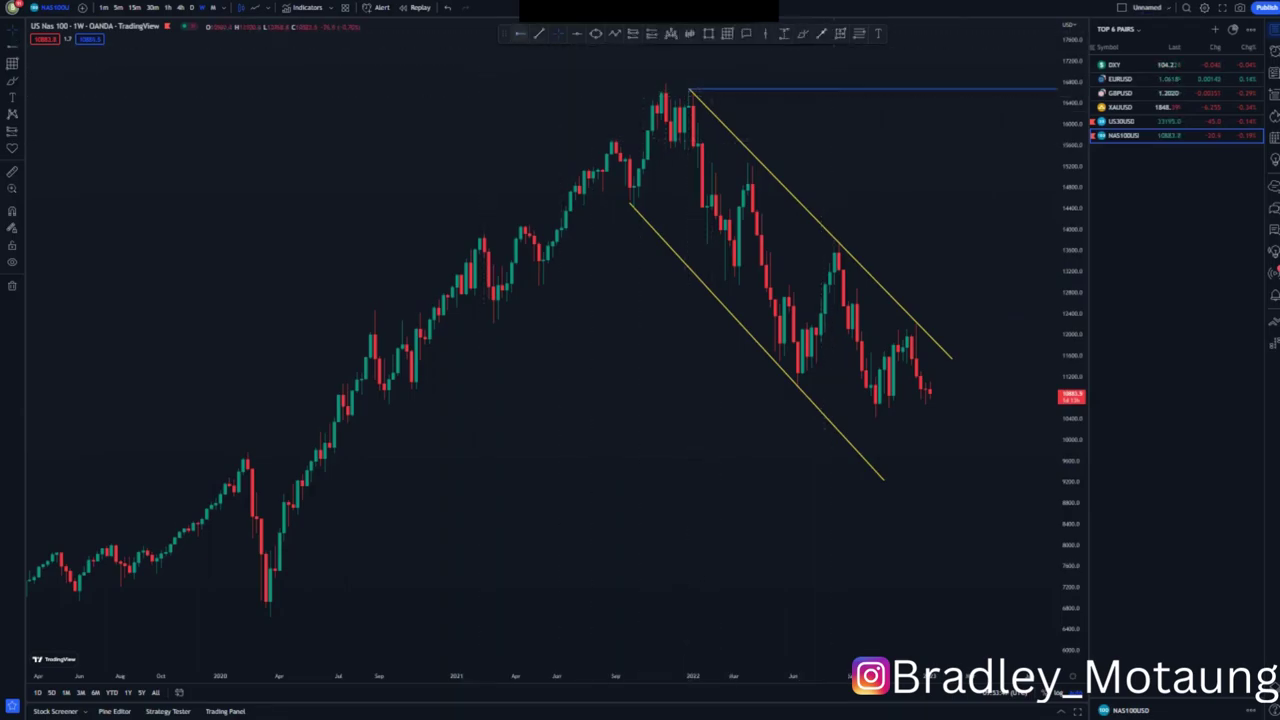
left_click(866, 418)
left_click_drag(748, 454, 600, 437)
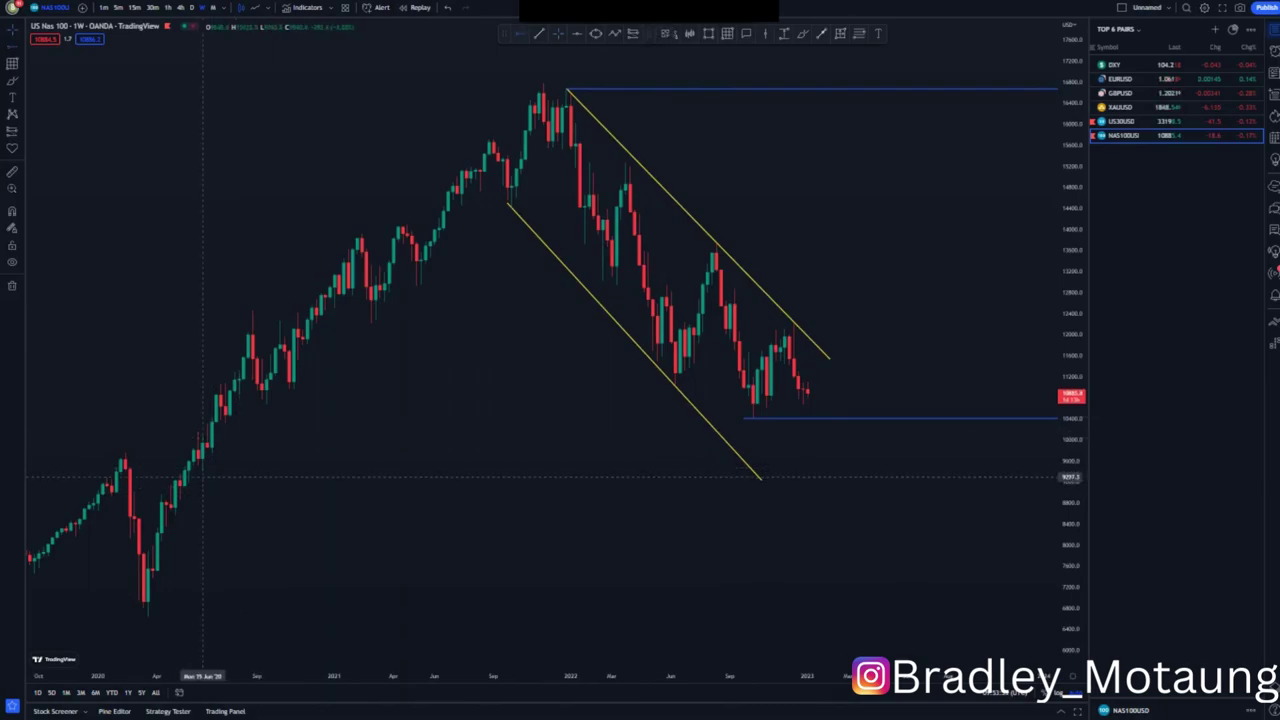
left_click(203, 470)
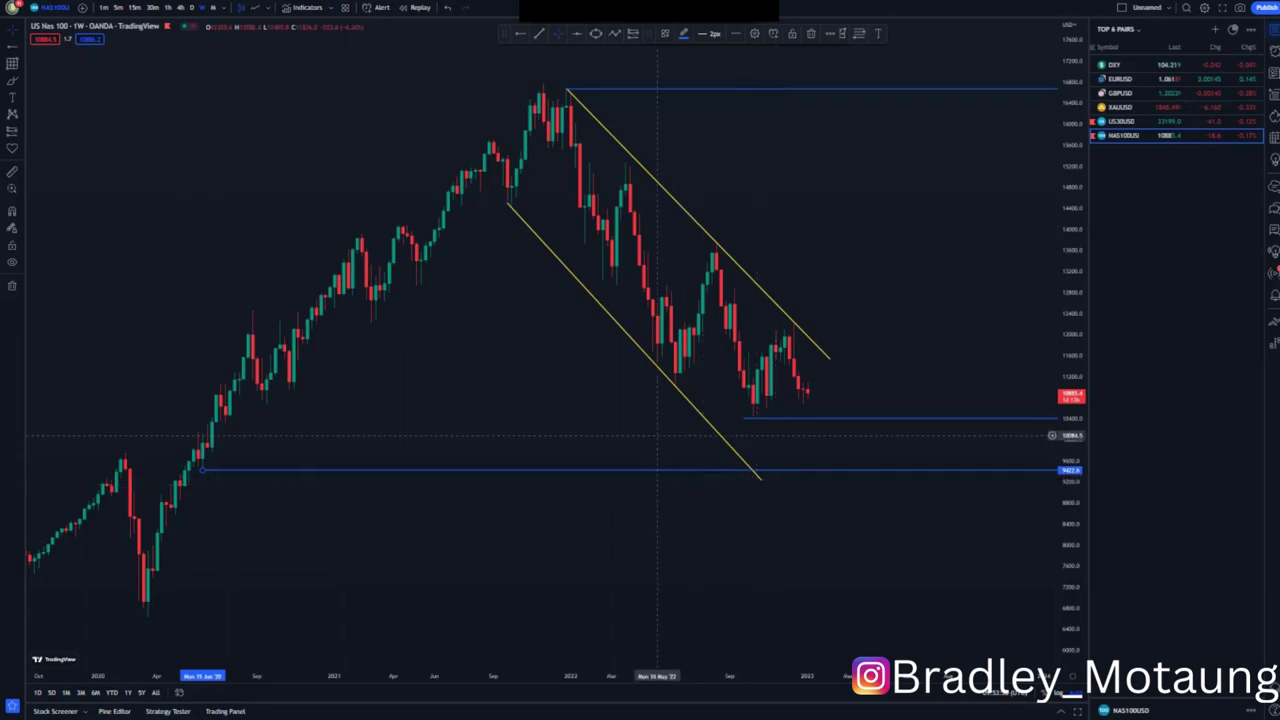
- Extend the upper channel line along its slope past the latest candles to about 11,070
left_click(817, 352)
left_click_drag(829, 357, 848, 383)
left_click(831, 321)
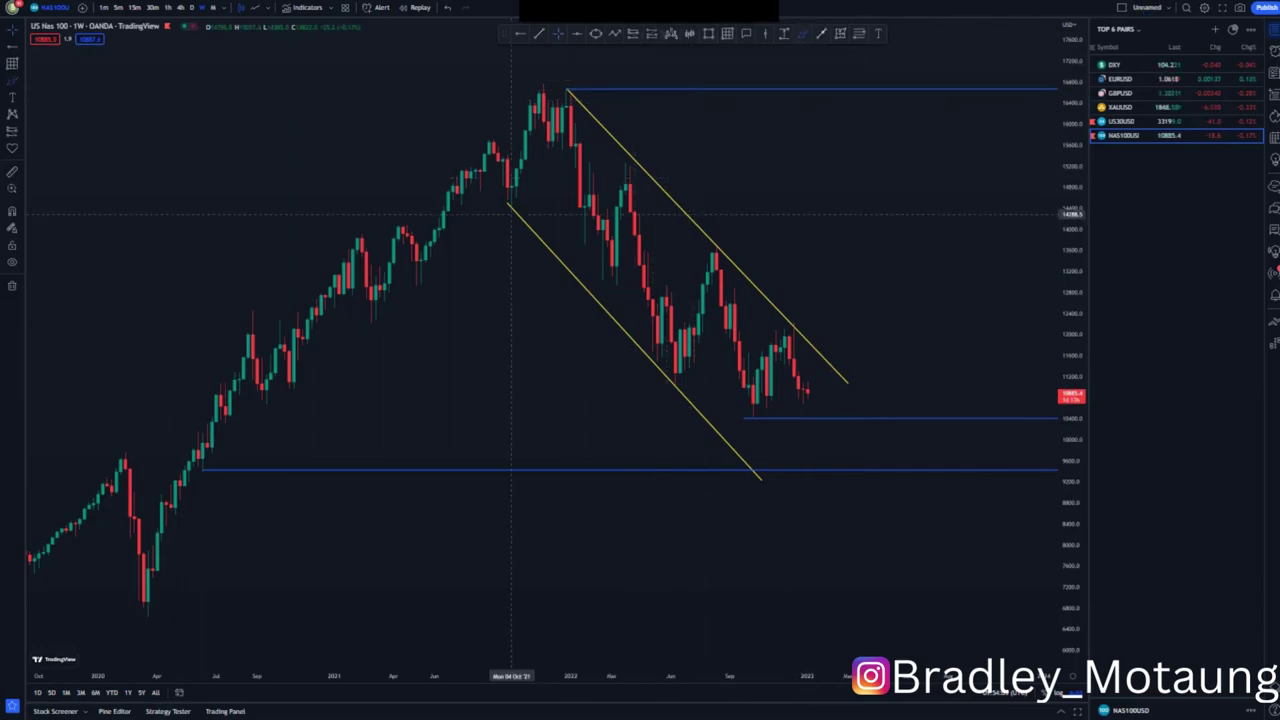
- Circle the lower channel line's touch points and outline the channel's price action with the brush, and undo these marks
left_click_drag(511, 200, 516, 234)
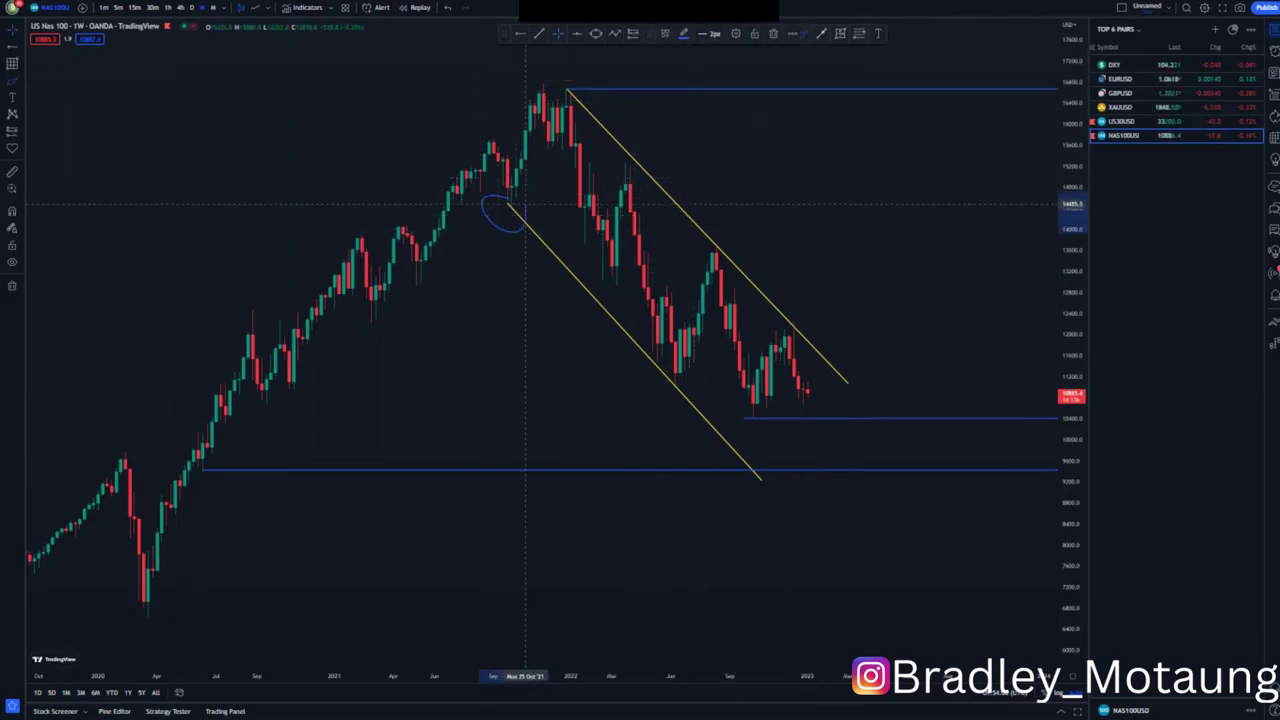
mouse_move(674, 369)
left_mouse_down()
mouse_move(634, 386)
mouse_move(685, 399)
left_mouse_up()
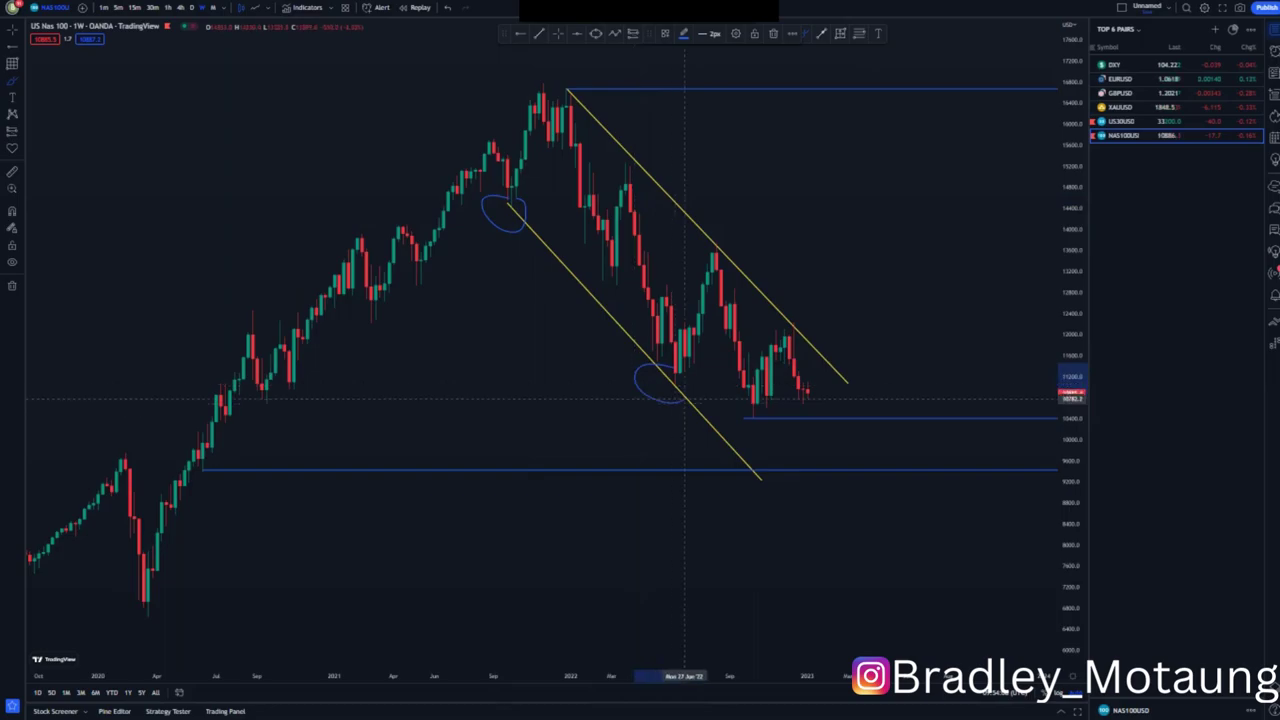
left_click_drag(748, 477, 767, 455)
mouse_move(683, 113)
left_mouse_down()
mouse_move(575, 90)
mouse_move(516, 299)
mouse_move(830, 367)
left_mouse_up()
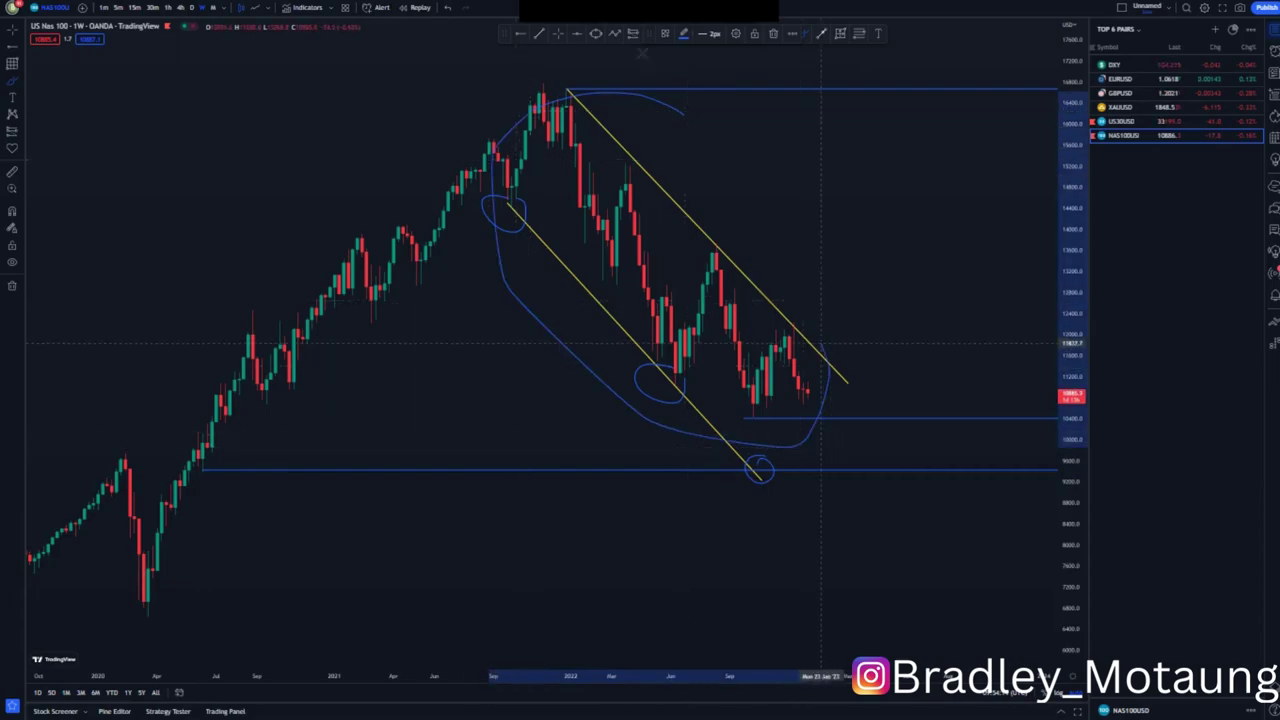
left_click(448, 7)
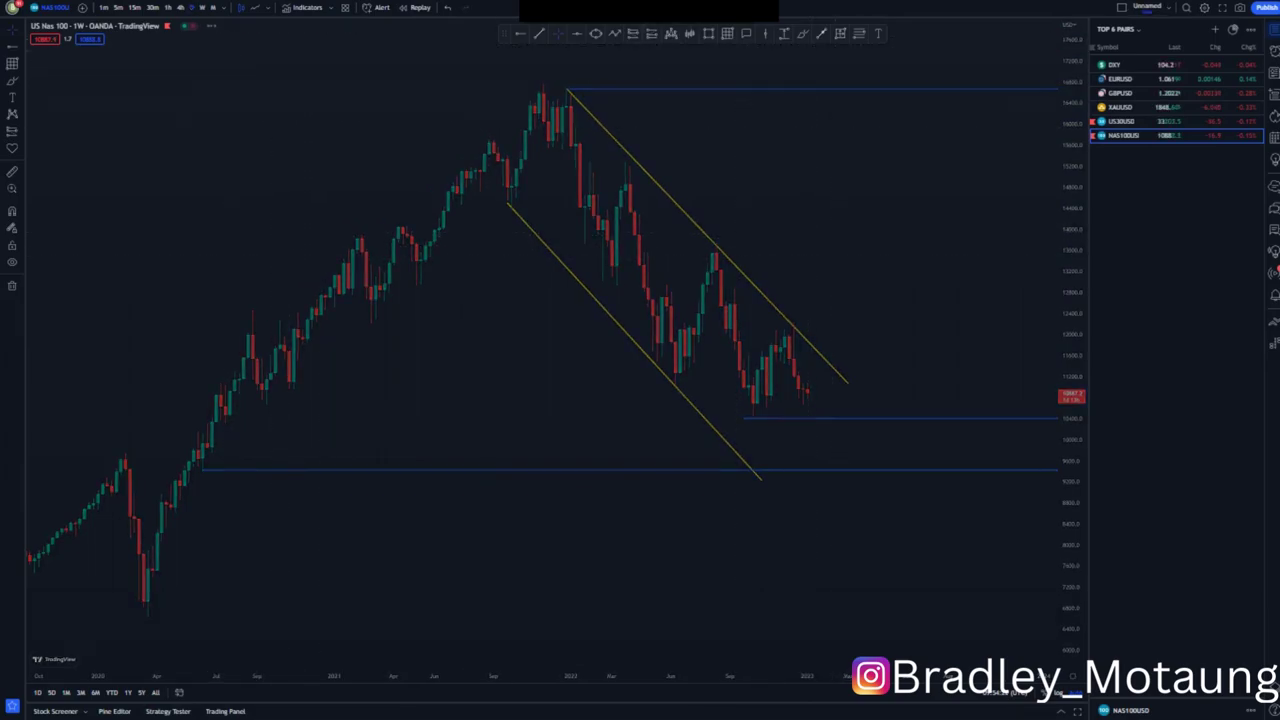
- On the daily chart, draw a horizontal ray at about 12,050 from the September 2022 swing high and adjust the October-low ray to 10,421.2
left_click(191, 7)
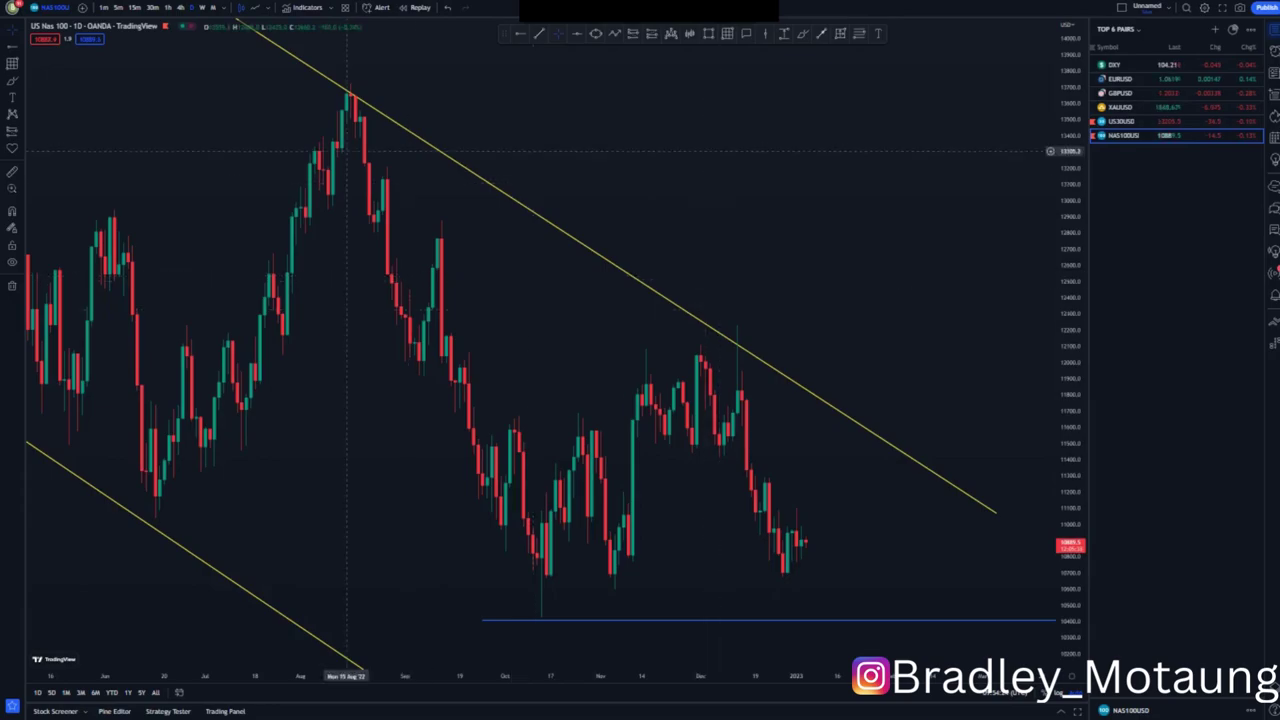
left_click_drag(1068, 216, 1068, 302)
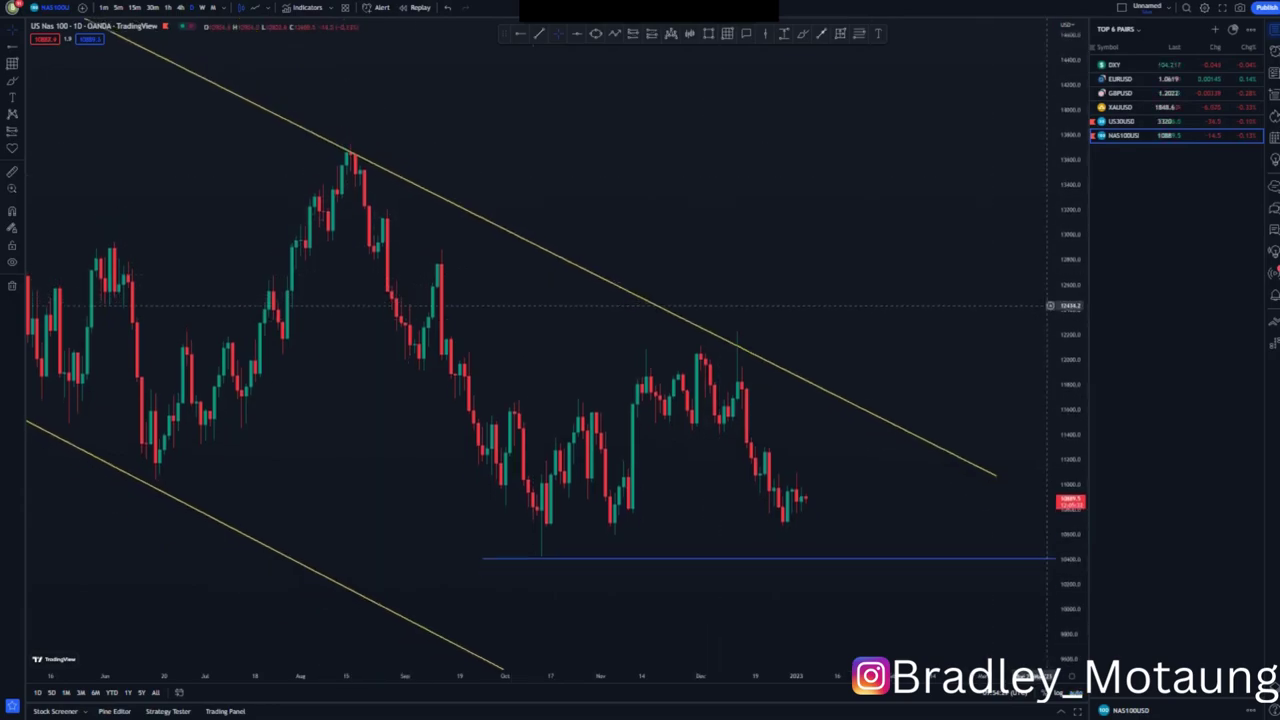
left_click(468, 353)
left_click_drag(797, 268, 632, 210)
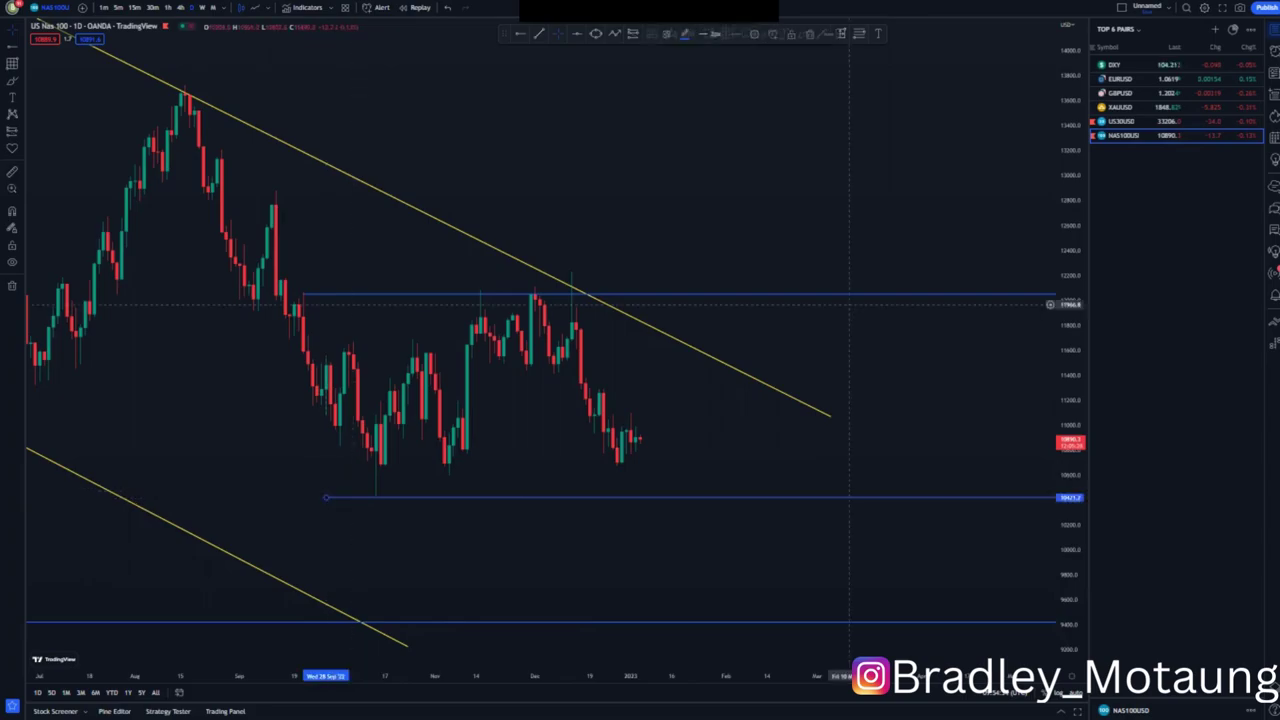
- Switch the NAS100USD chart to the 4-hour timeframe, showing the price action between the 12,050 and 10,421 rays
scroll(700, 494, "down", 2)
scroll(700, 494, "down", 1)
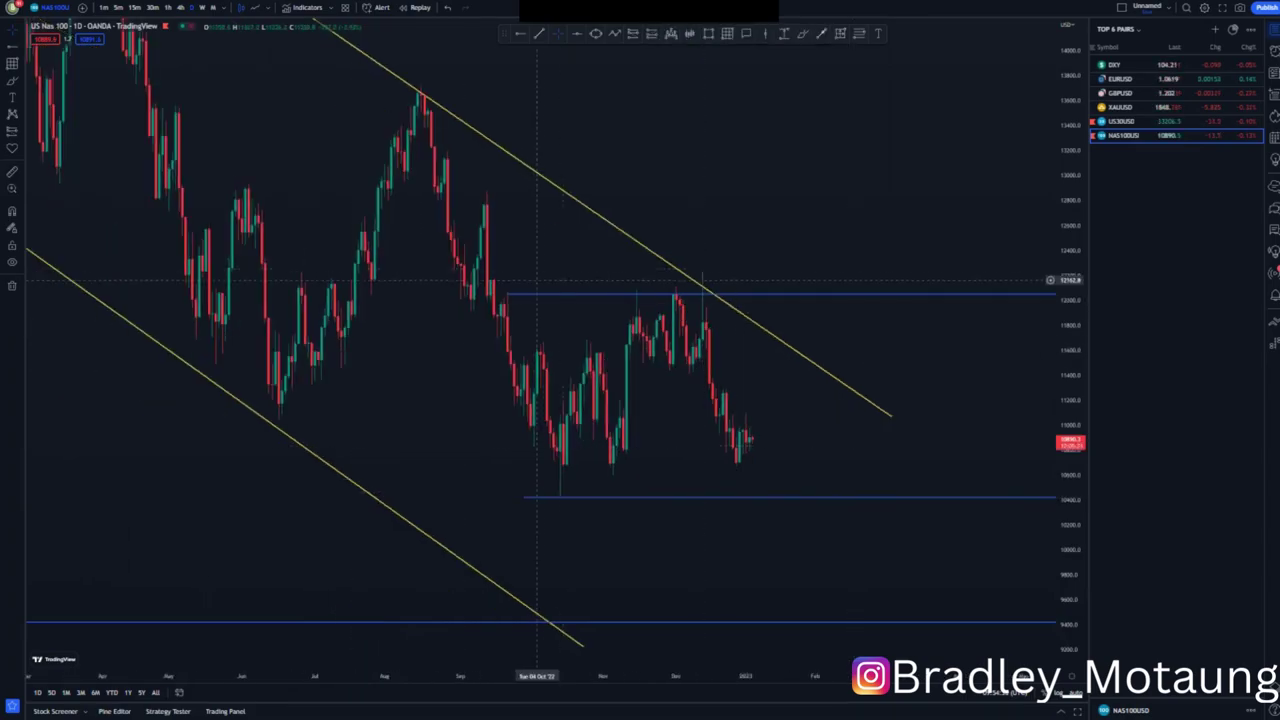
left_click_drag(1068, 300, 1068, 435)
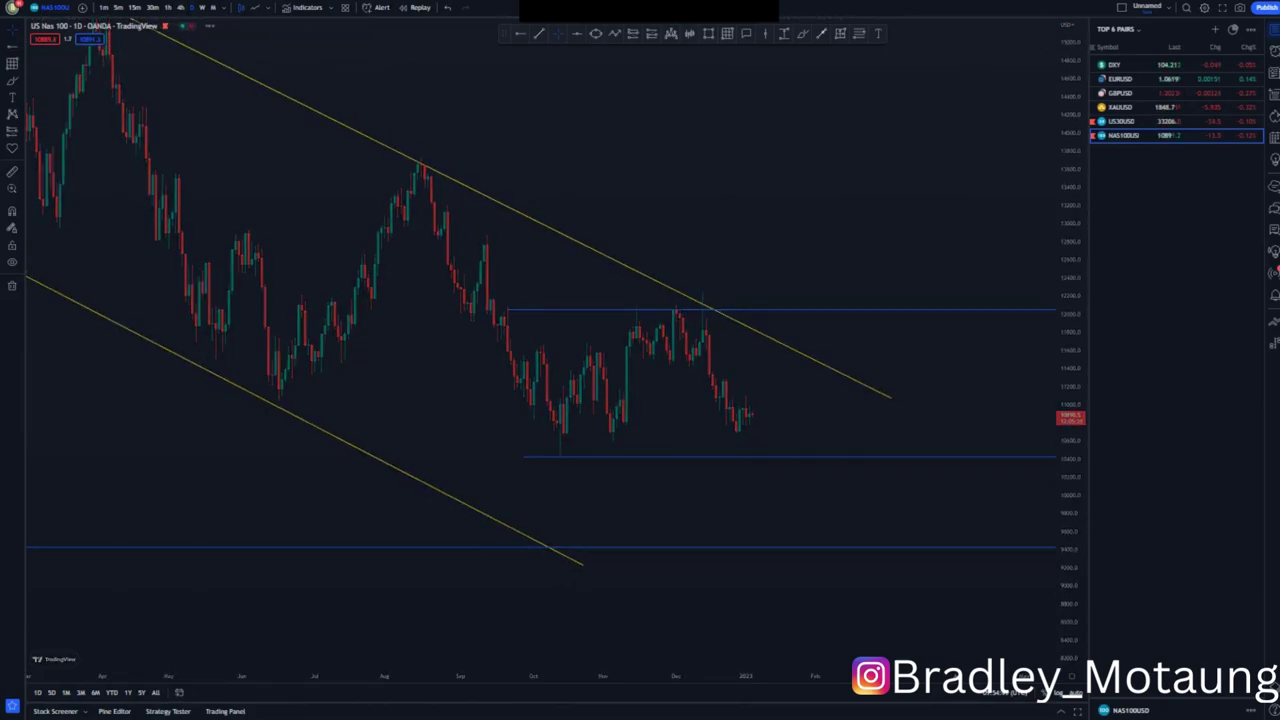
left_click(180, 7)
scroll(529, 371, "down", 5)
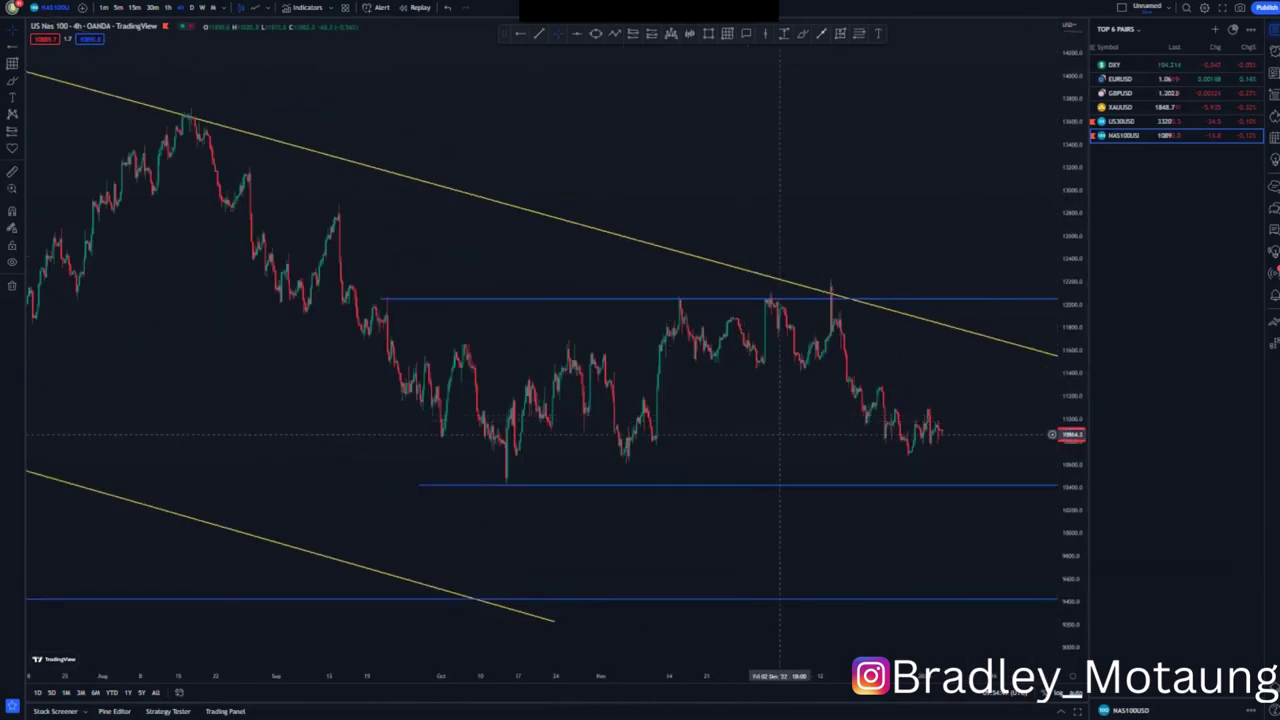
left_click_drag(720, 390, 673, 358)
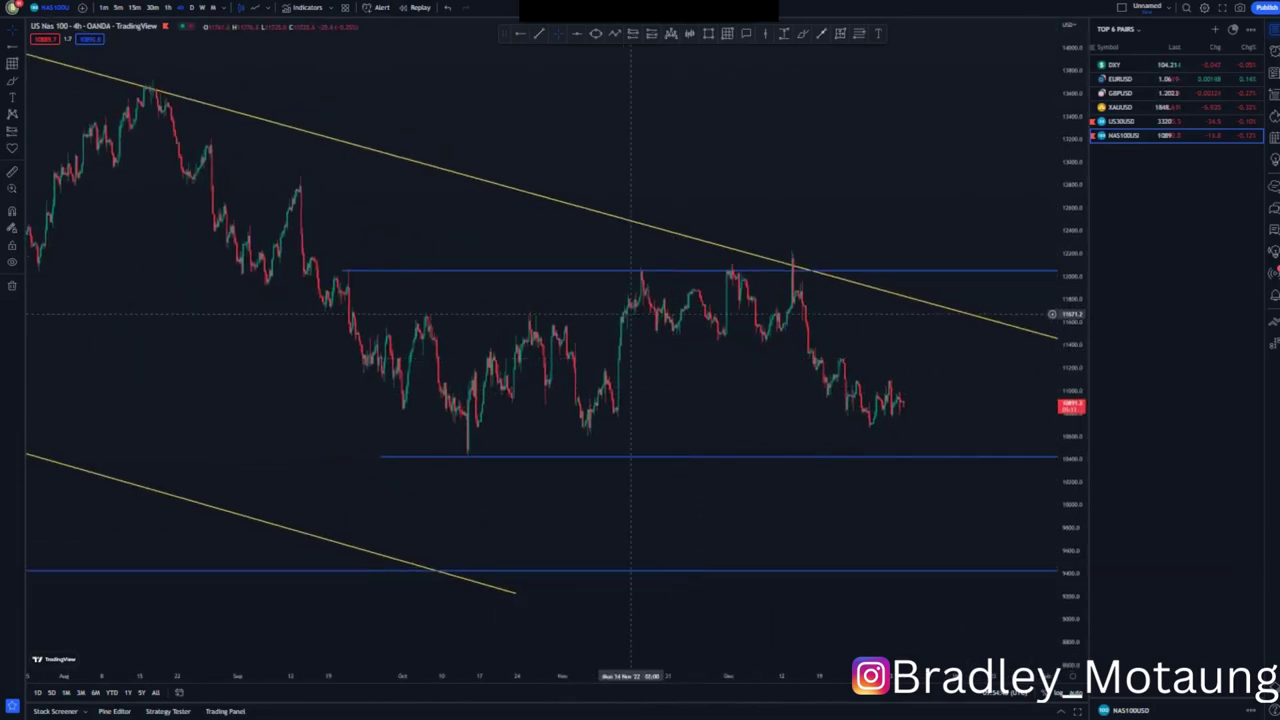
- Draw a rising channel with a lower line from about 10,600 on November 4 to 11,670, and an upper line from about 11,680 to 12,320
left_click(539, 33)
left_click(591, 436)
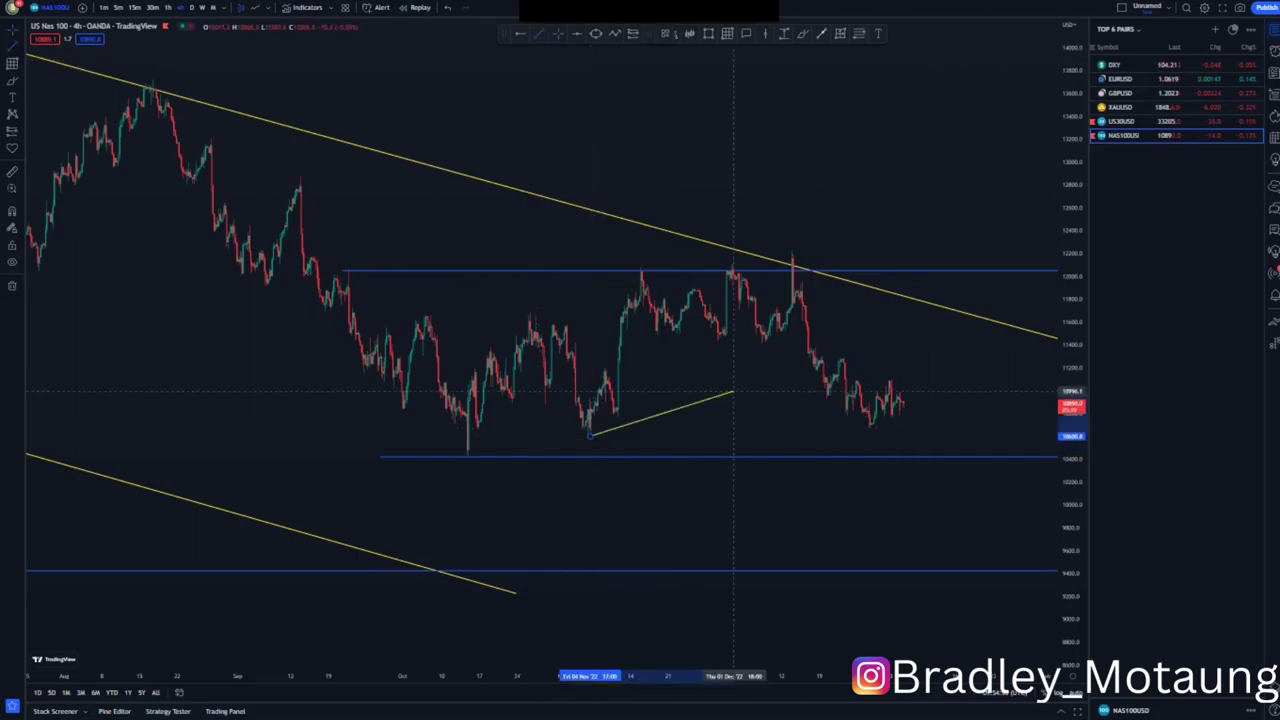
left_click(806, 315)
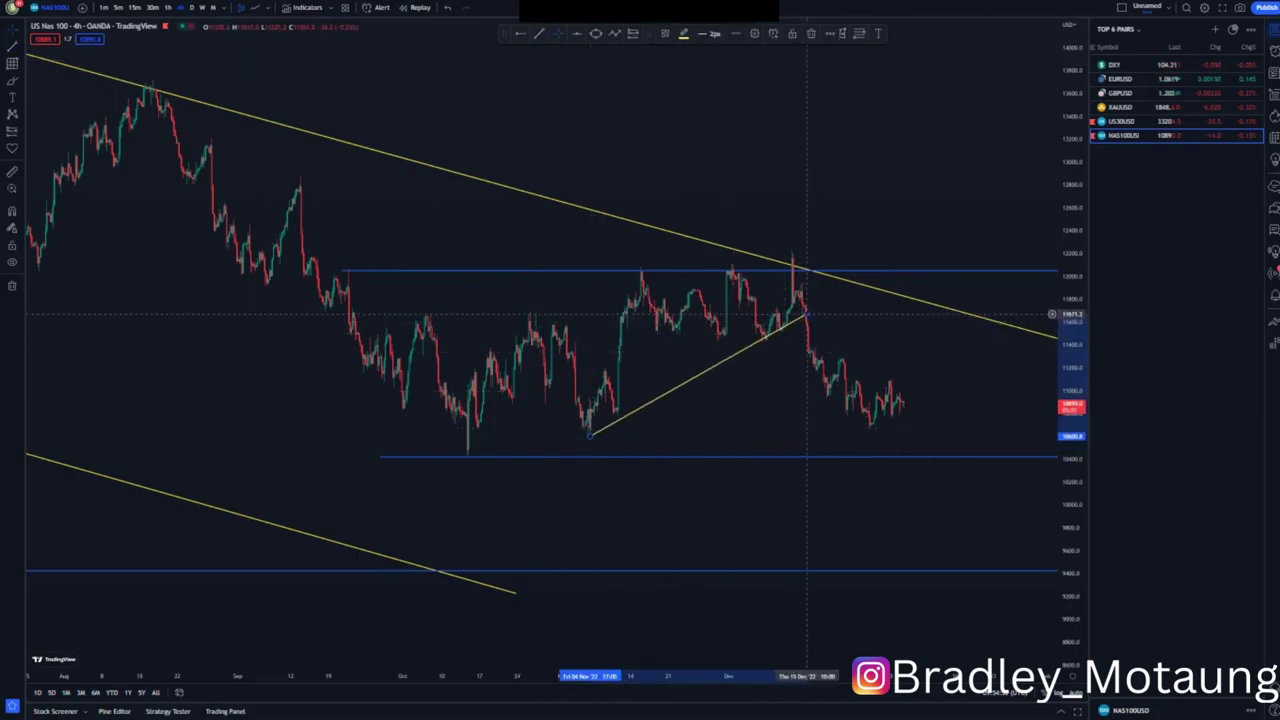
left_click(529, 313)
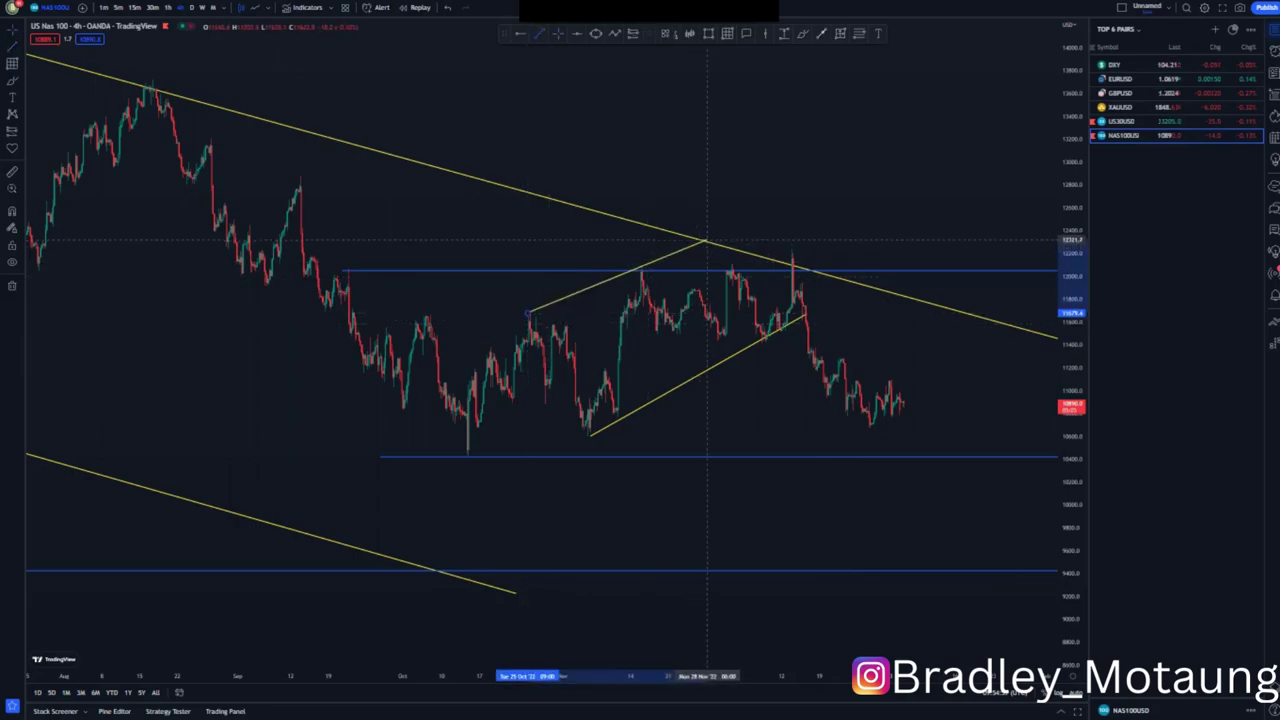
left_click(707, 241)
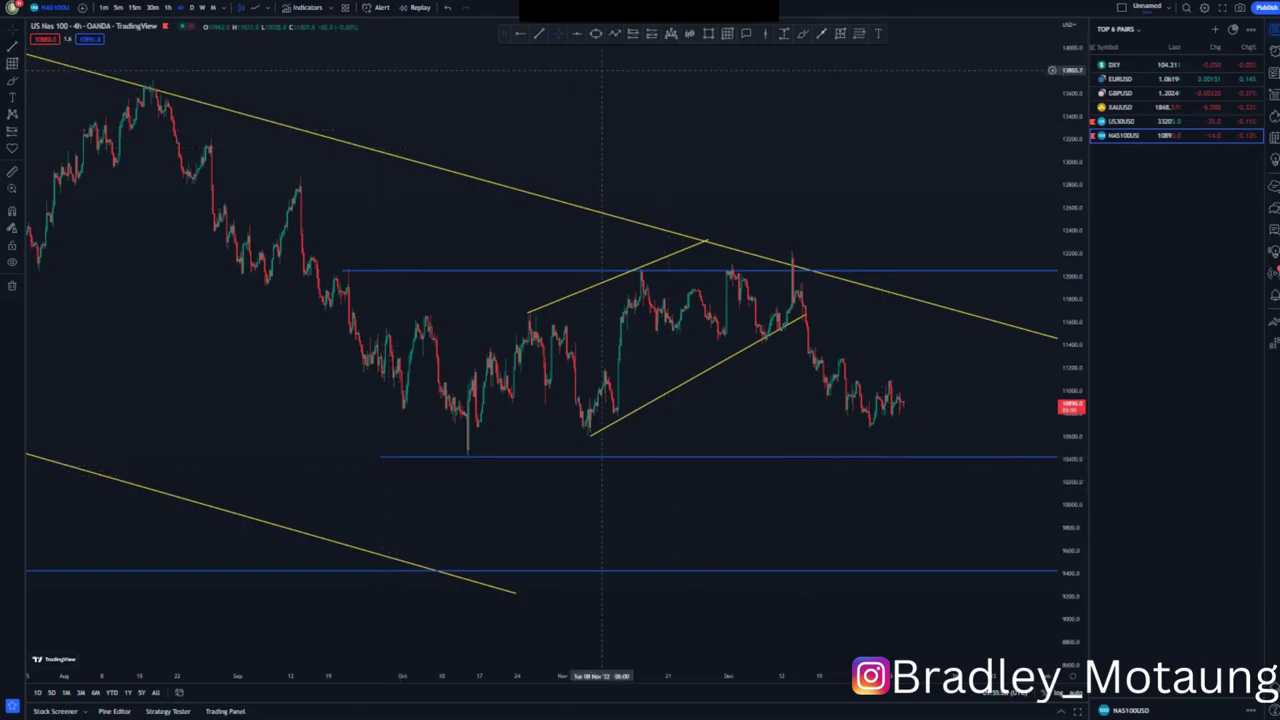
- Draw a horizontal ray at about 10,600 from the early-November low where the rising channel's lower line starts
left_click(590, 434)
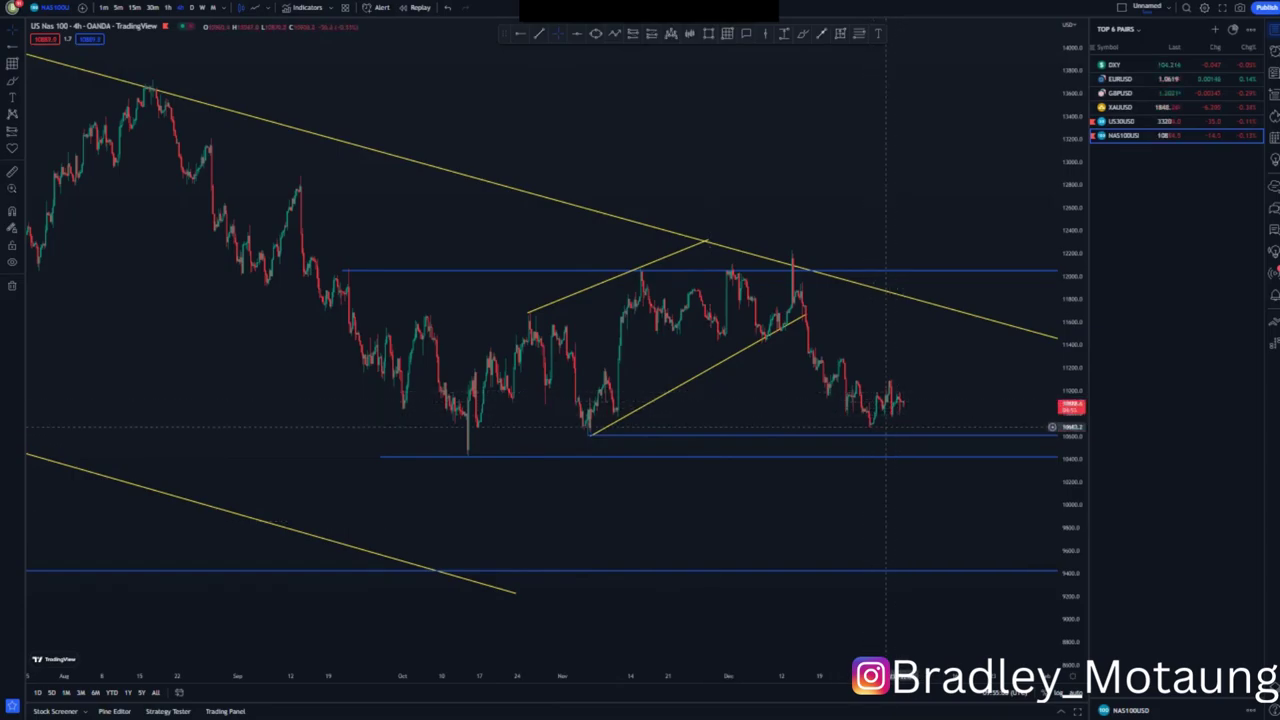
scroll(860, 420, "up", 3)
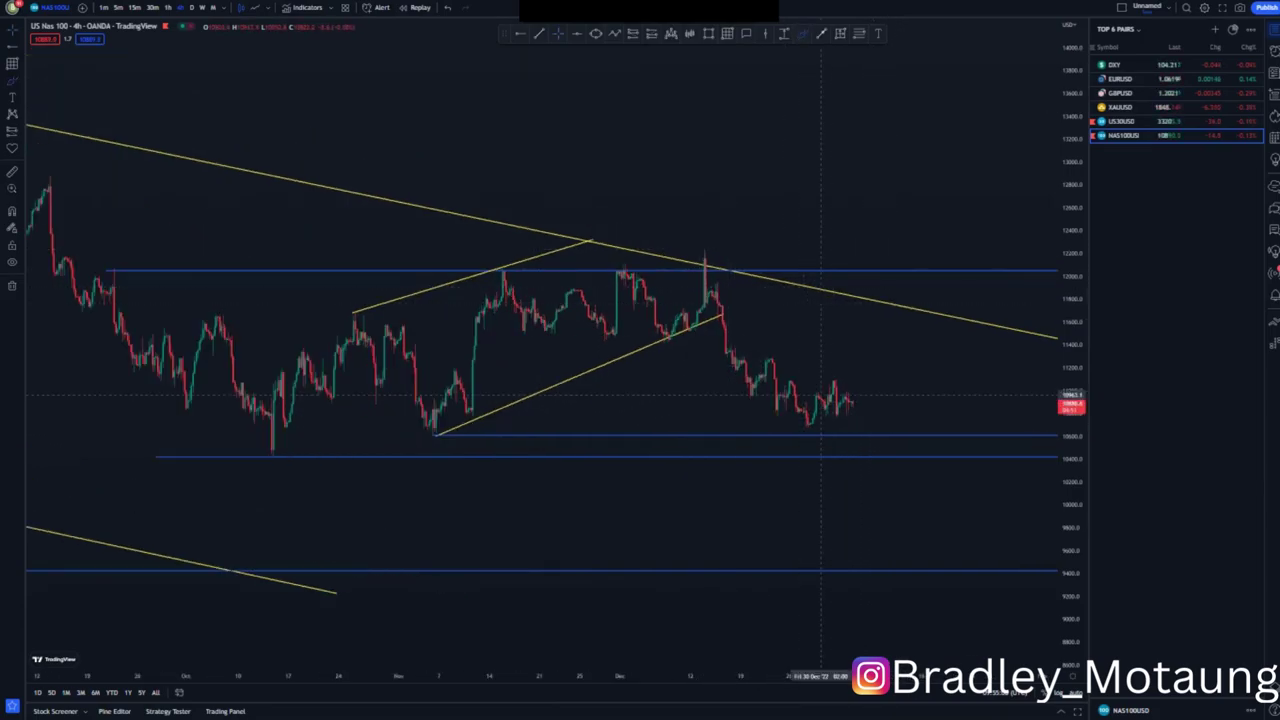
- Brush a projected dip and bounce around the 10,600 ray and outline a falling channel around the late-December price action
left_click_drag(853, 404, 853, 421)
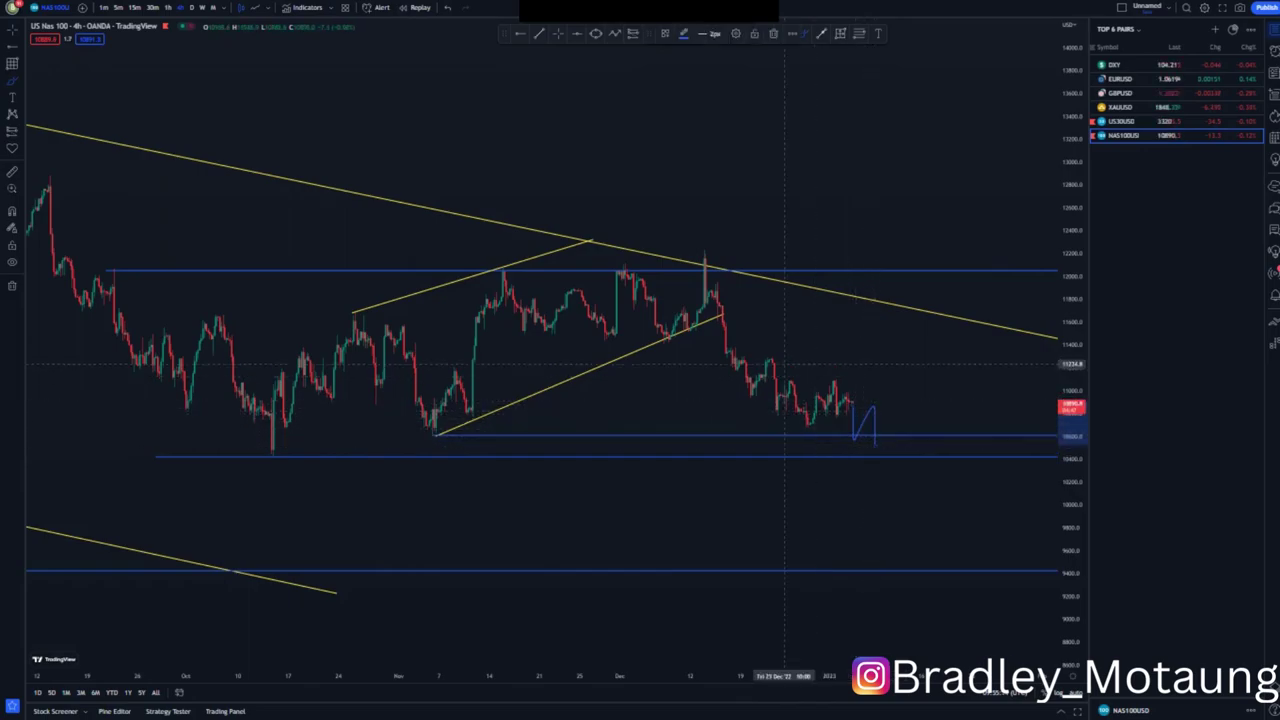
left_click_drag(769, 356, 818, 374)
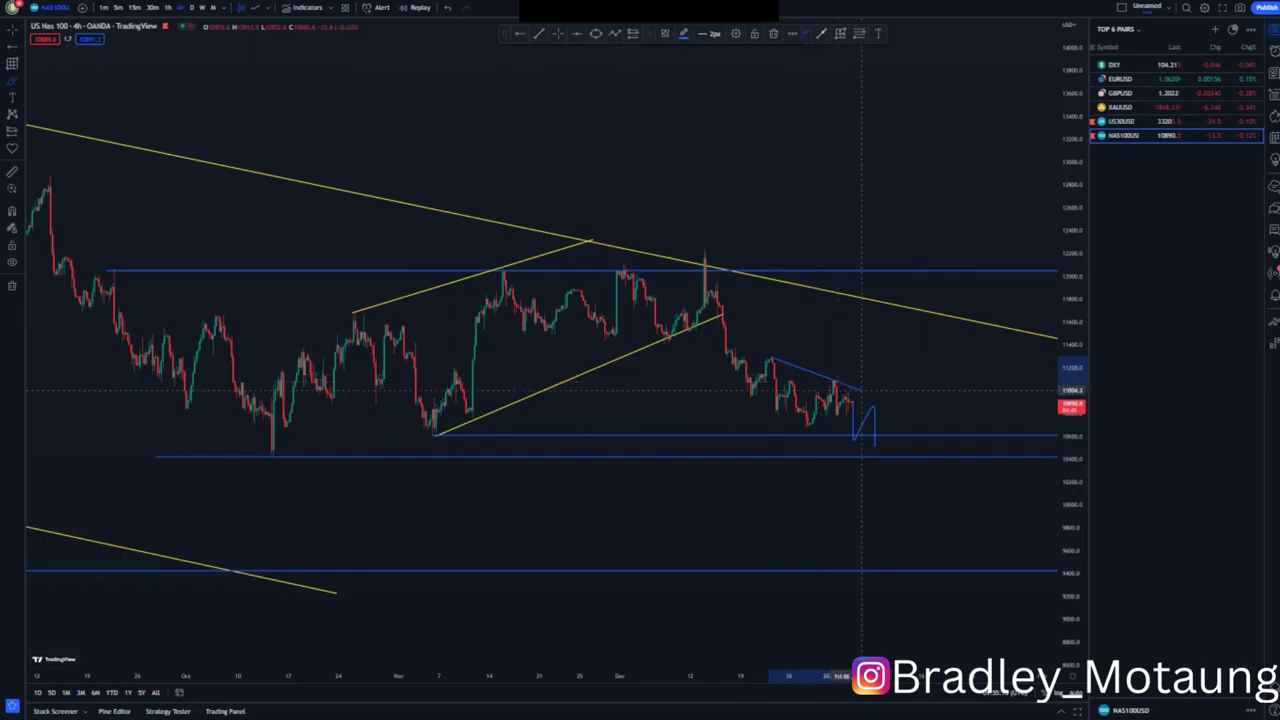
left_click_drag(737, 400, 850, 438)
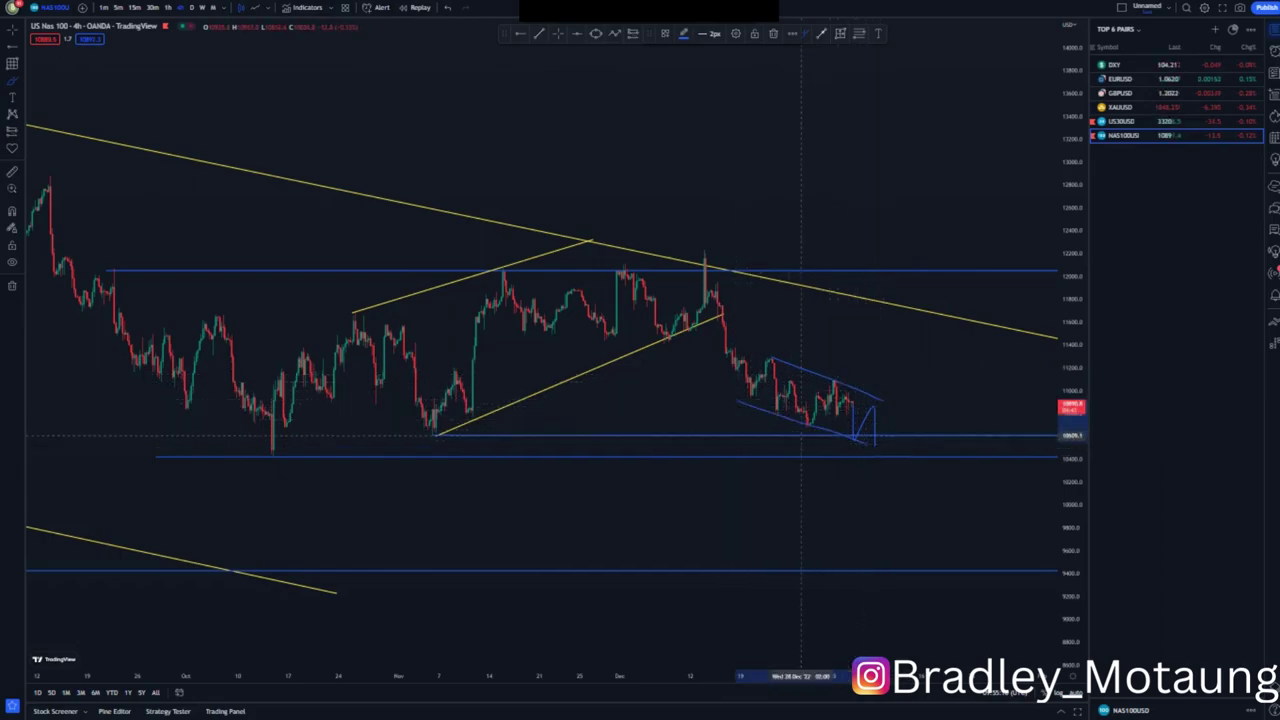
left_click(558, 33)
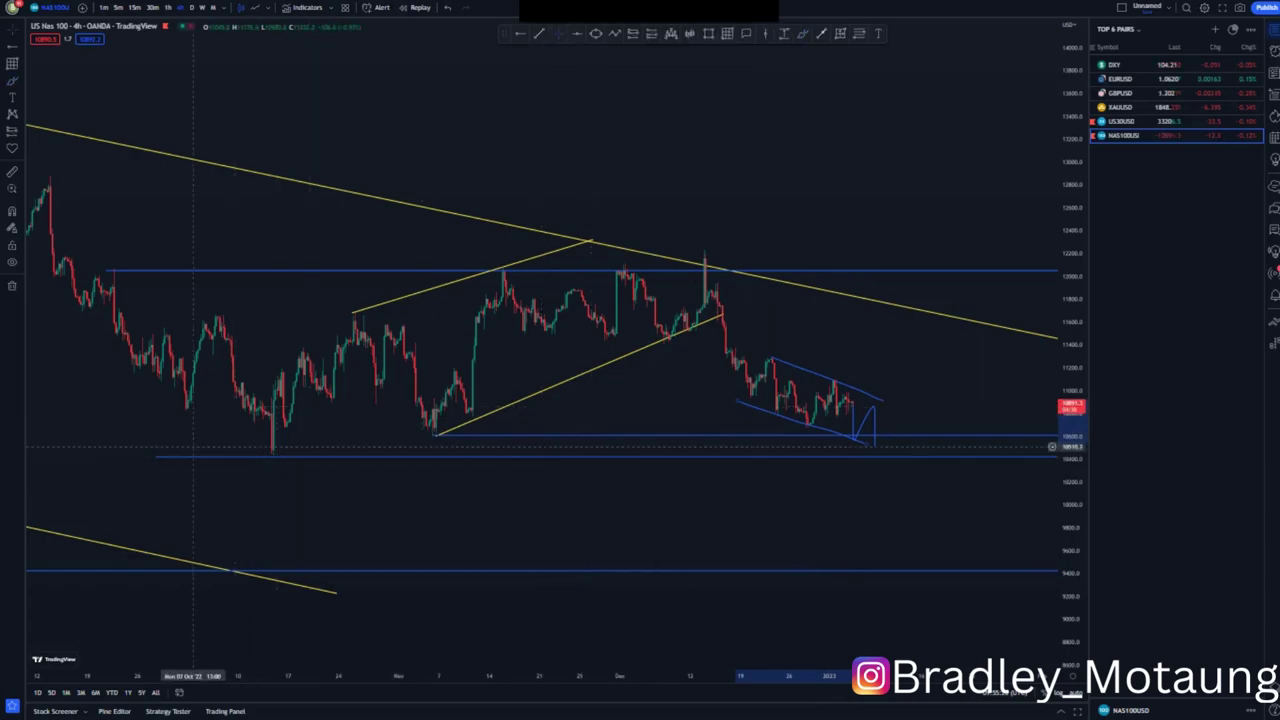
- Move the start of the lowest October ray onto the October 13 swing low
left_click_drag(155, 456, 271, 455)
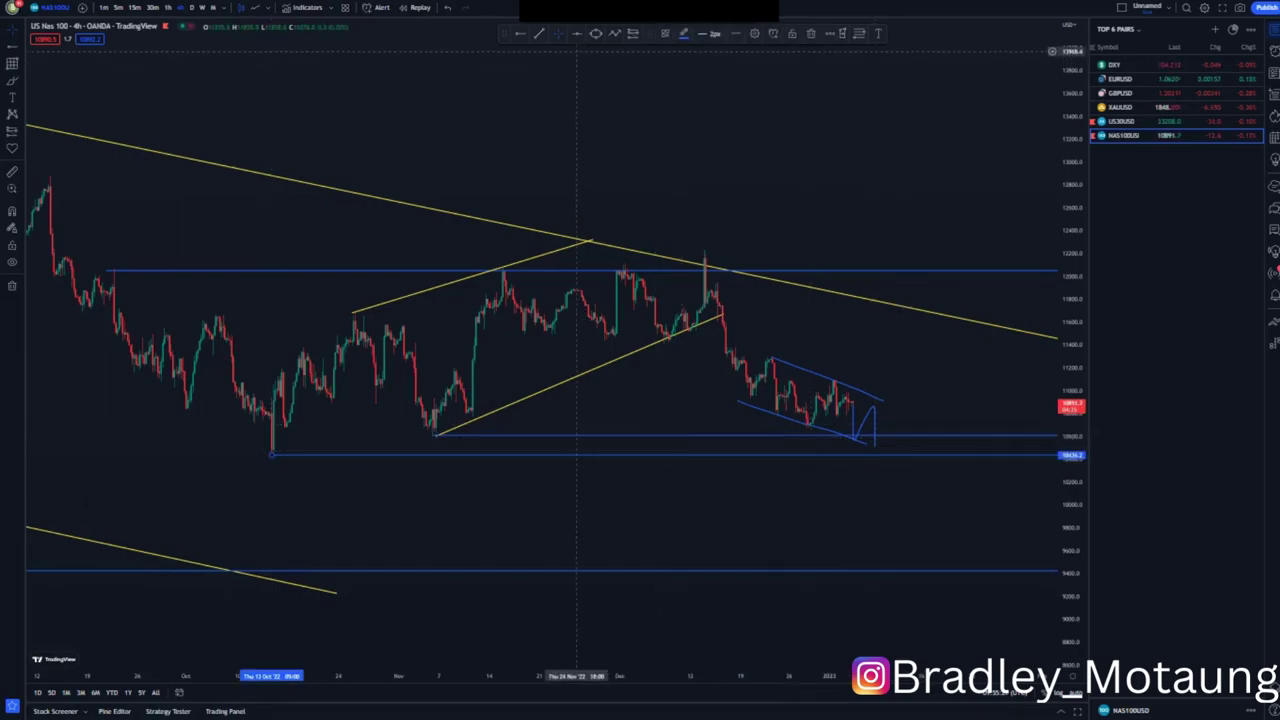
left_click(600, 62)
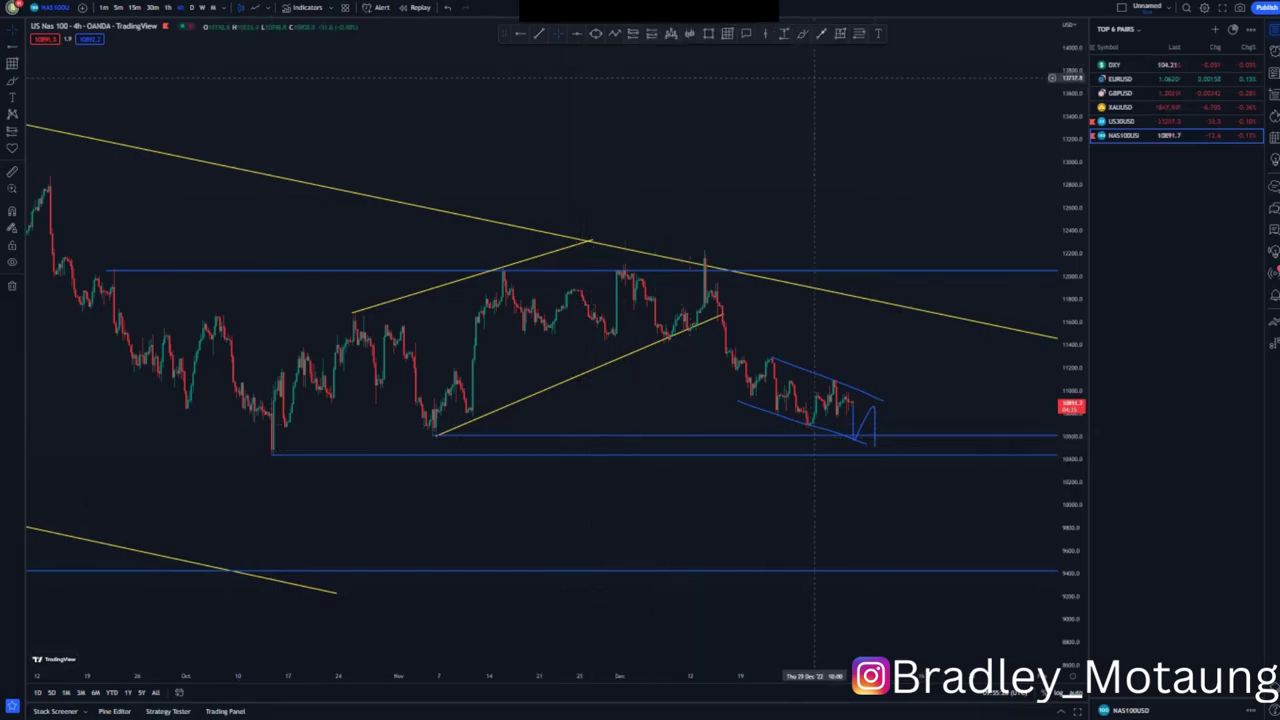
- Draw an upward arrow from about 10,527, extend its tip to about 12,511, and undo the arrow and the brush sketches
left_click(821, 35)
left_click(875, 445)
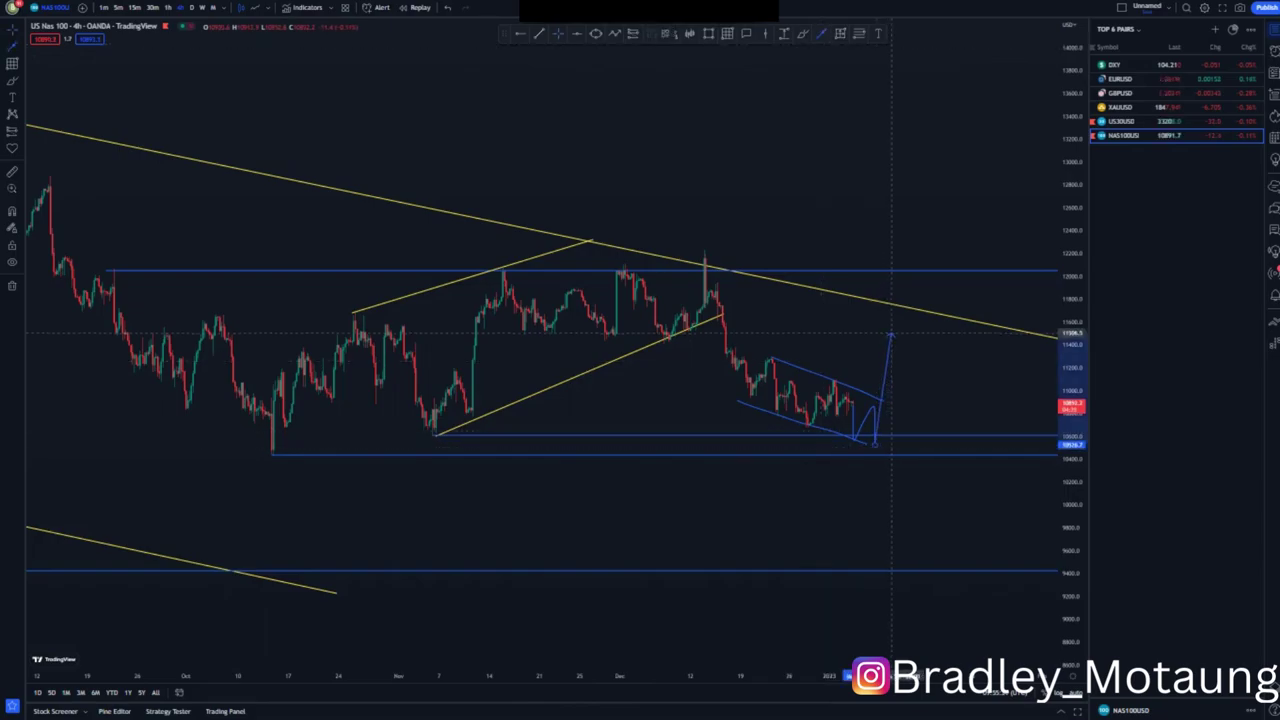
left_click(891, 333)
left_click(928, 366)
left_click_drag(929, 368, 876, 361)
scroll(876, 360, "right", 1)
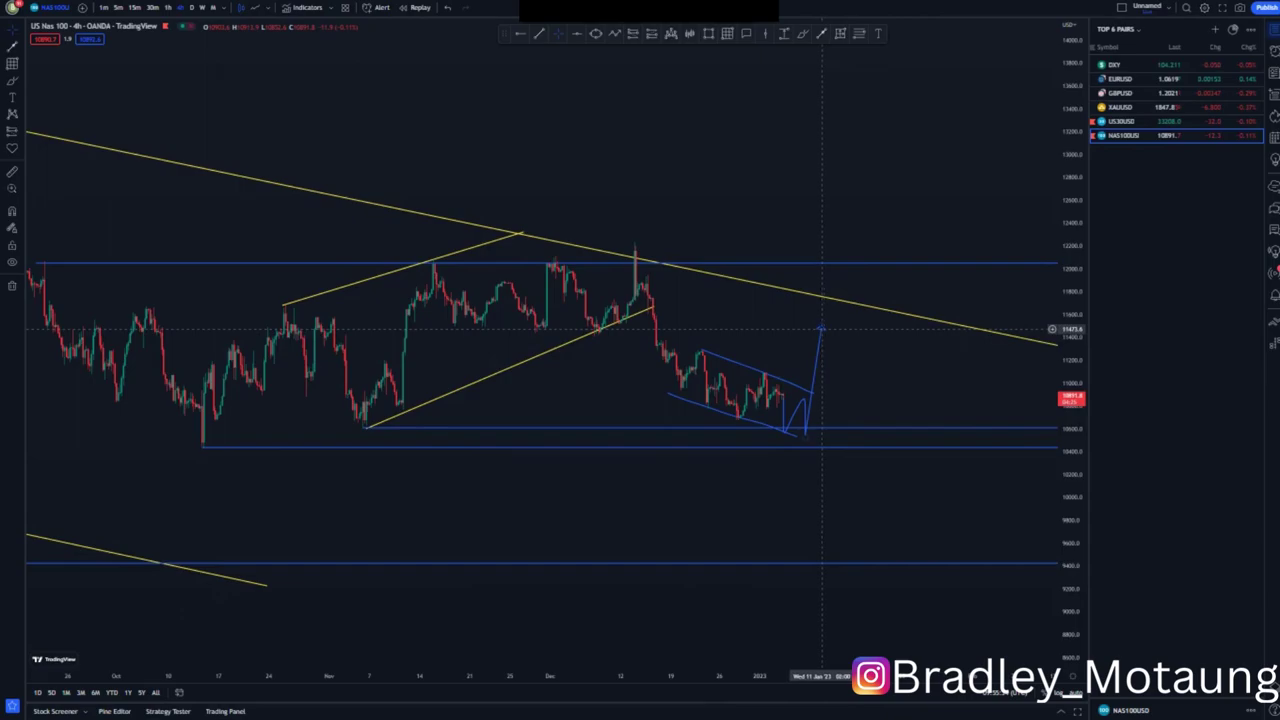
left_click_drag(820, 328, 828, 212)
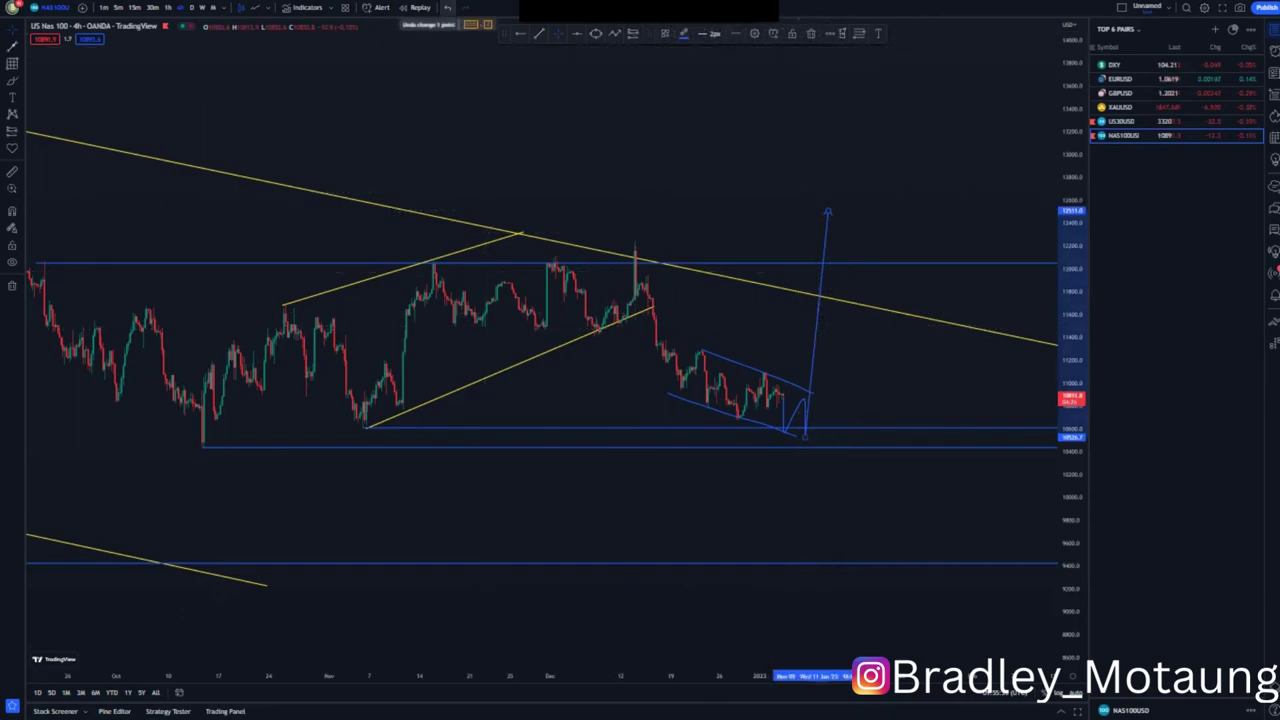
left_click(447, 8)
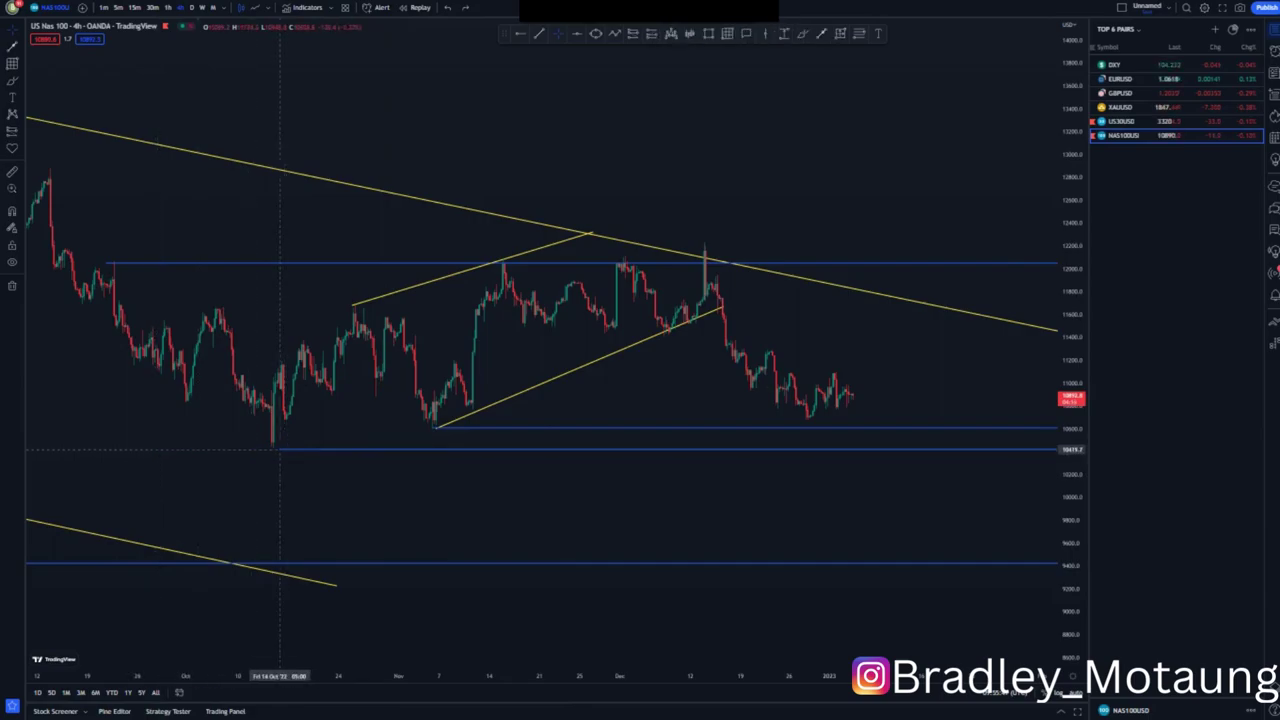
- Snap the October ray to the swing low at about 10,436 and show the chart on the 1-hour timeframe with recent price enlarged
left_click(267, 445)
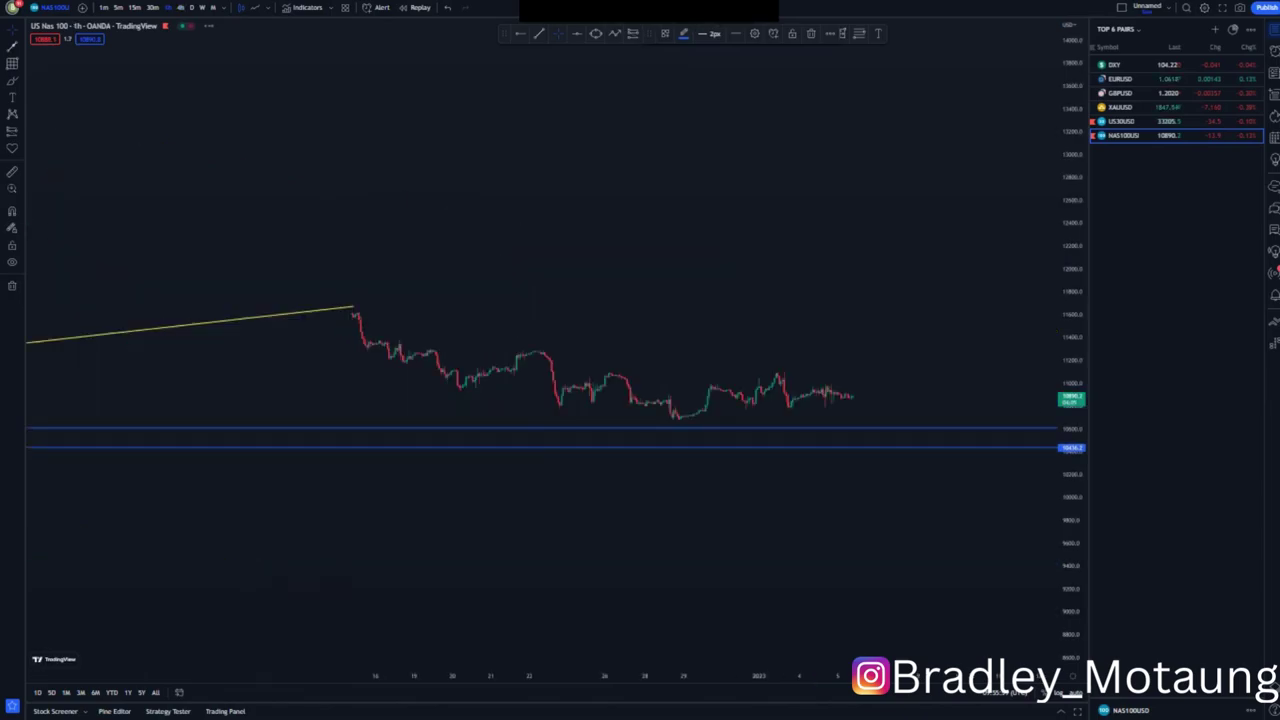
left_click_drag(1070, 477, 1040, 250)
scroll(824, 459, "down", 2)
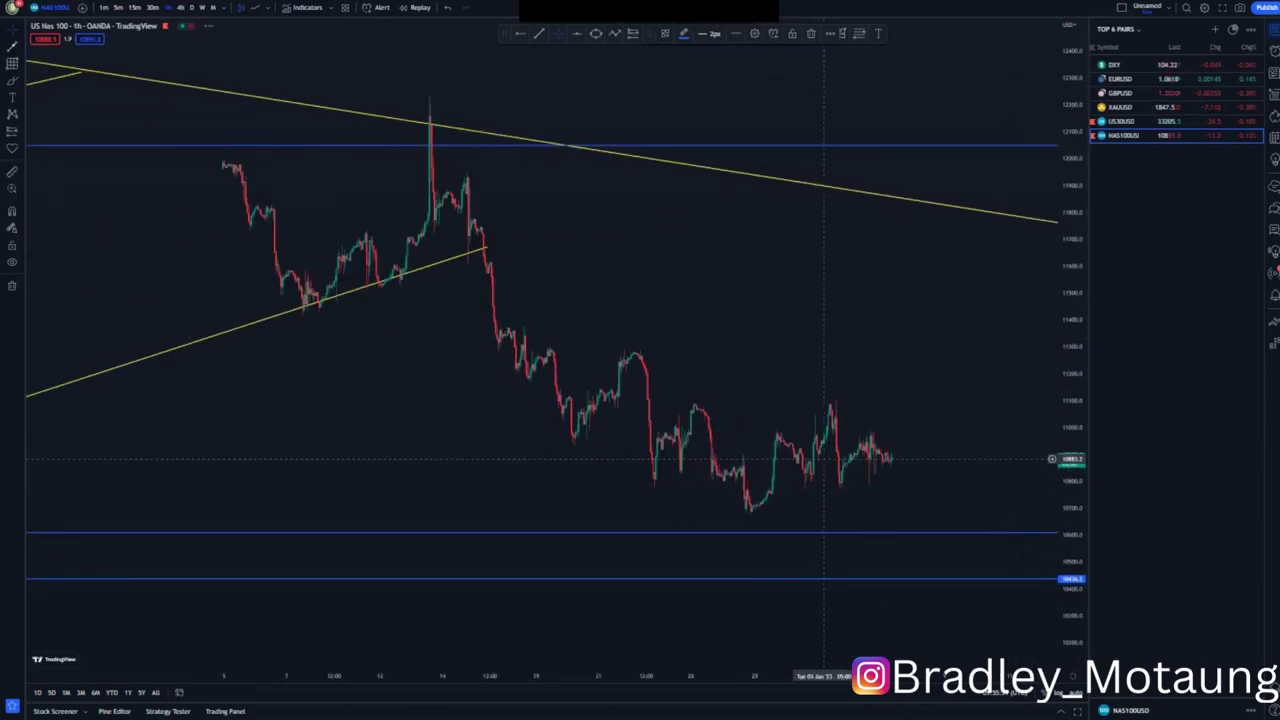
left_click(520, 474)
left_click_drag(487, 441, 434, 400)
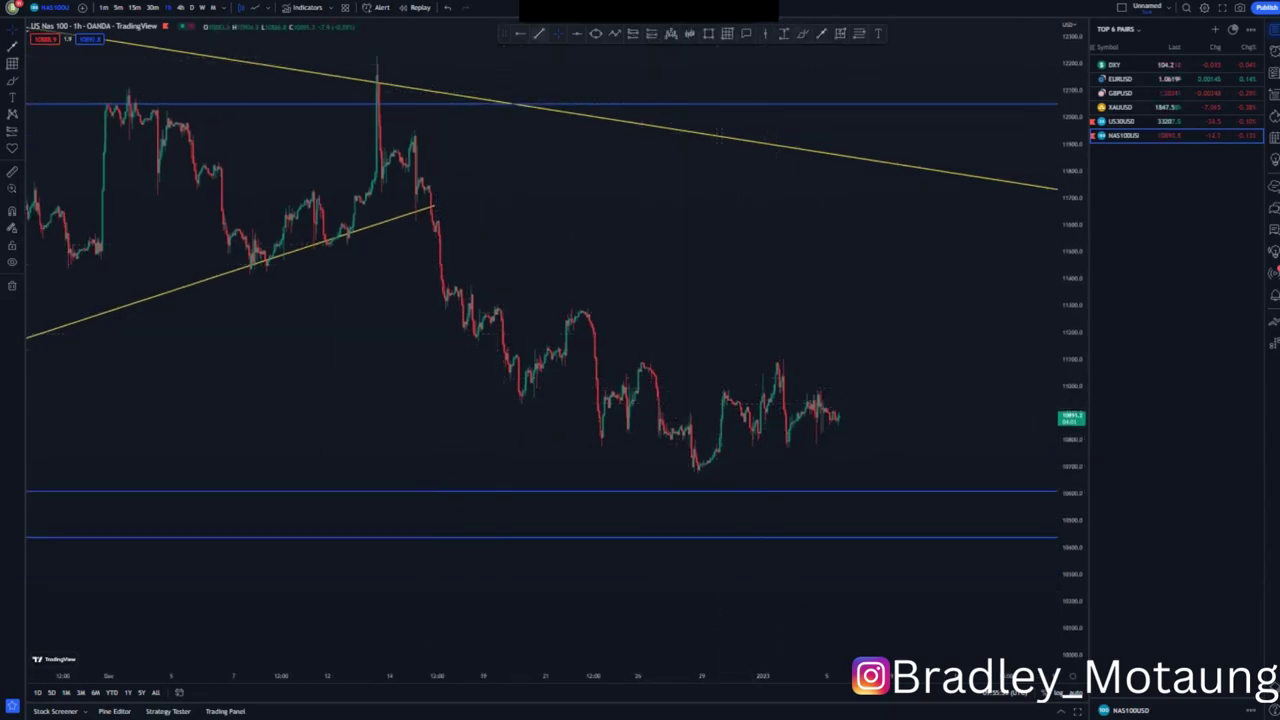
- Draw a falling channel with an upper line from about 11,299 to 11,023 and a lower line from about 10,859 to 10,568
left_click(572, 308)
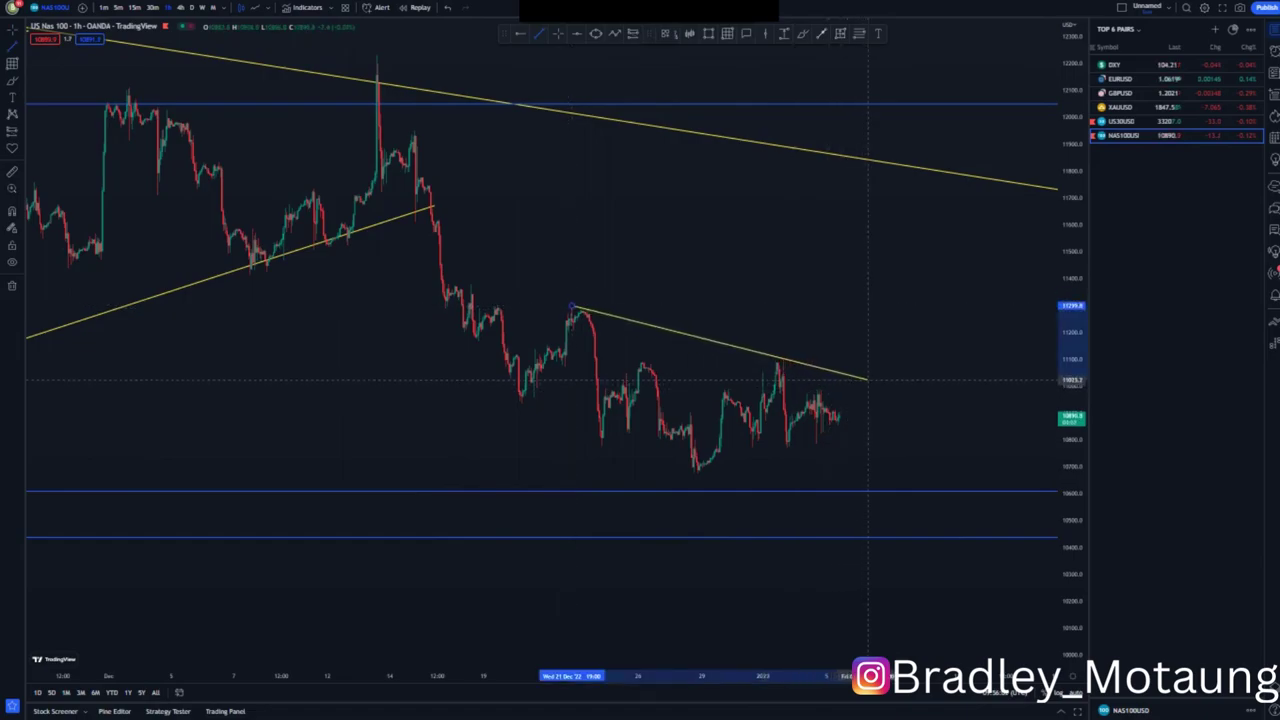
left_click(867, 380)
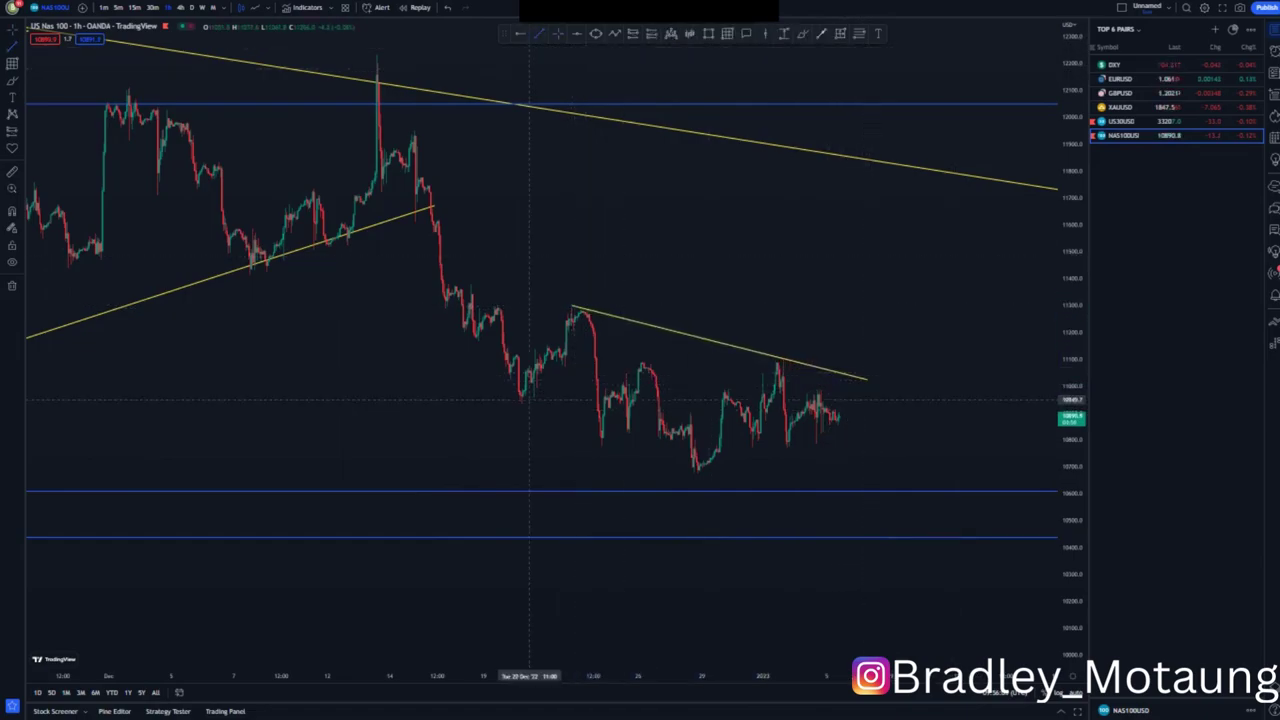
left_click(517, 408)
left_click(790, 503)
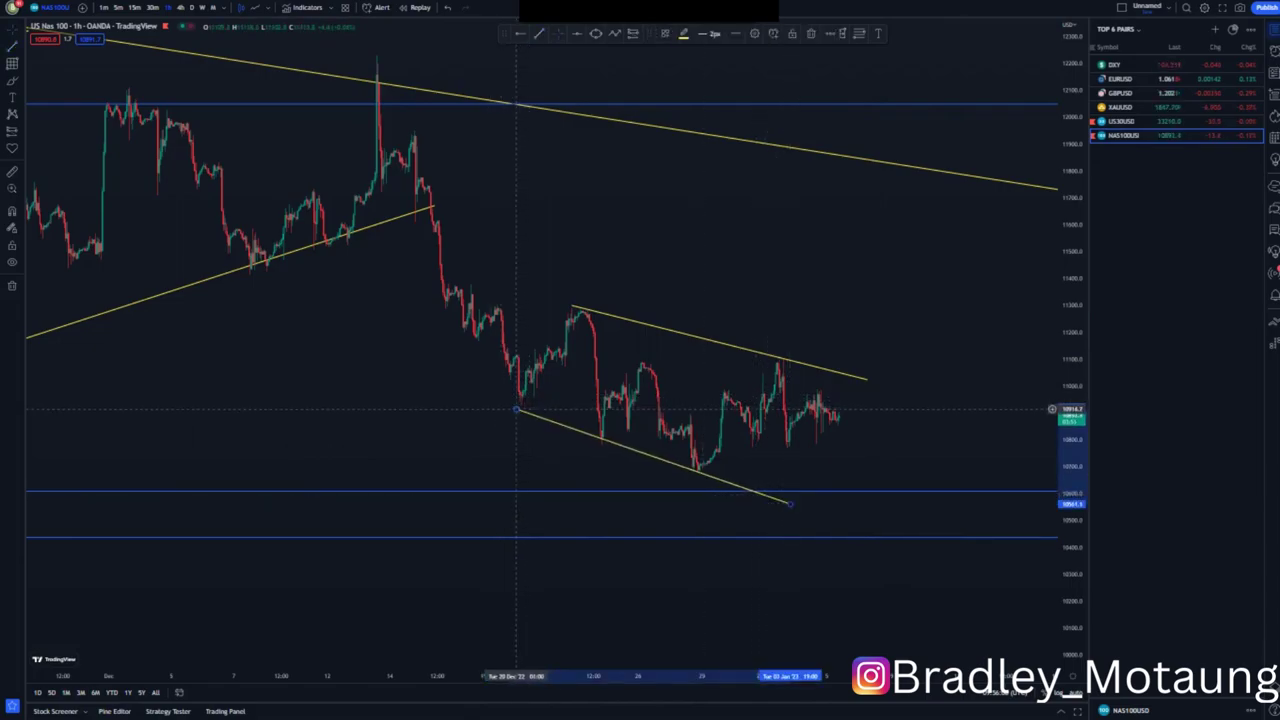
left_click_drag(517, 408, 513, 425)
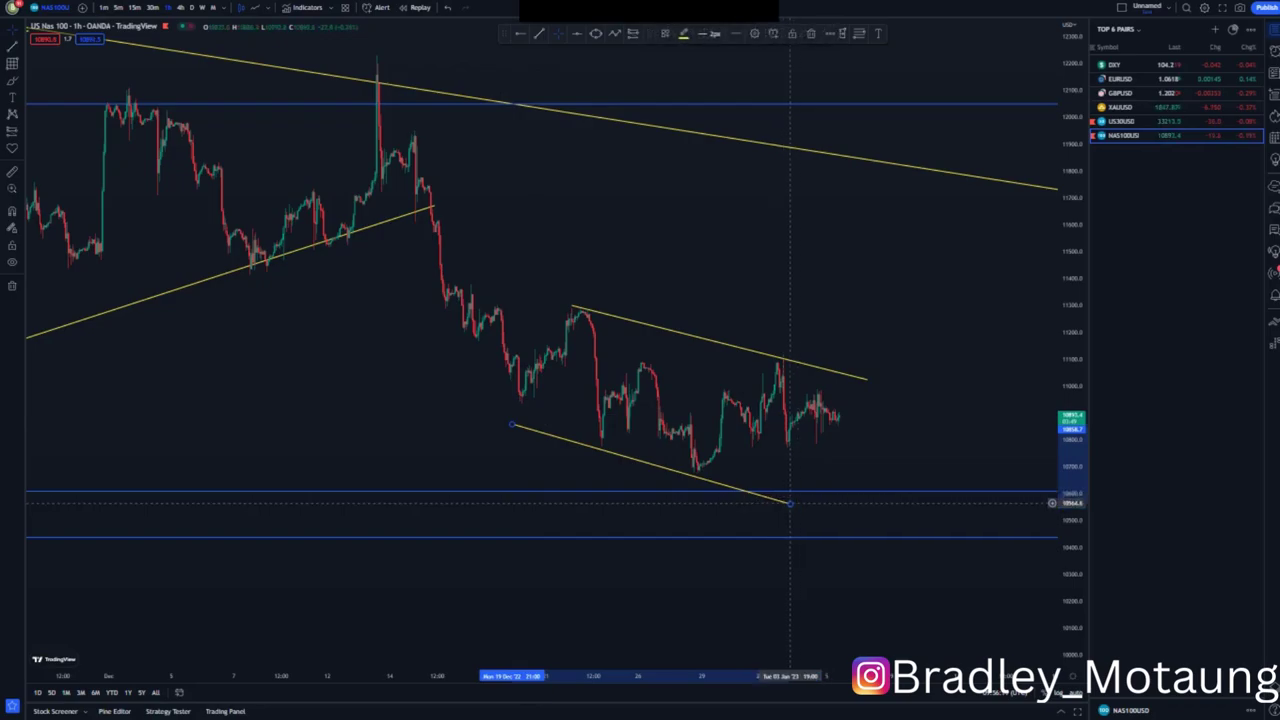
left_click_drag(790, 503, 811, 501)
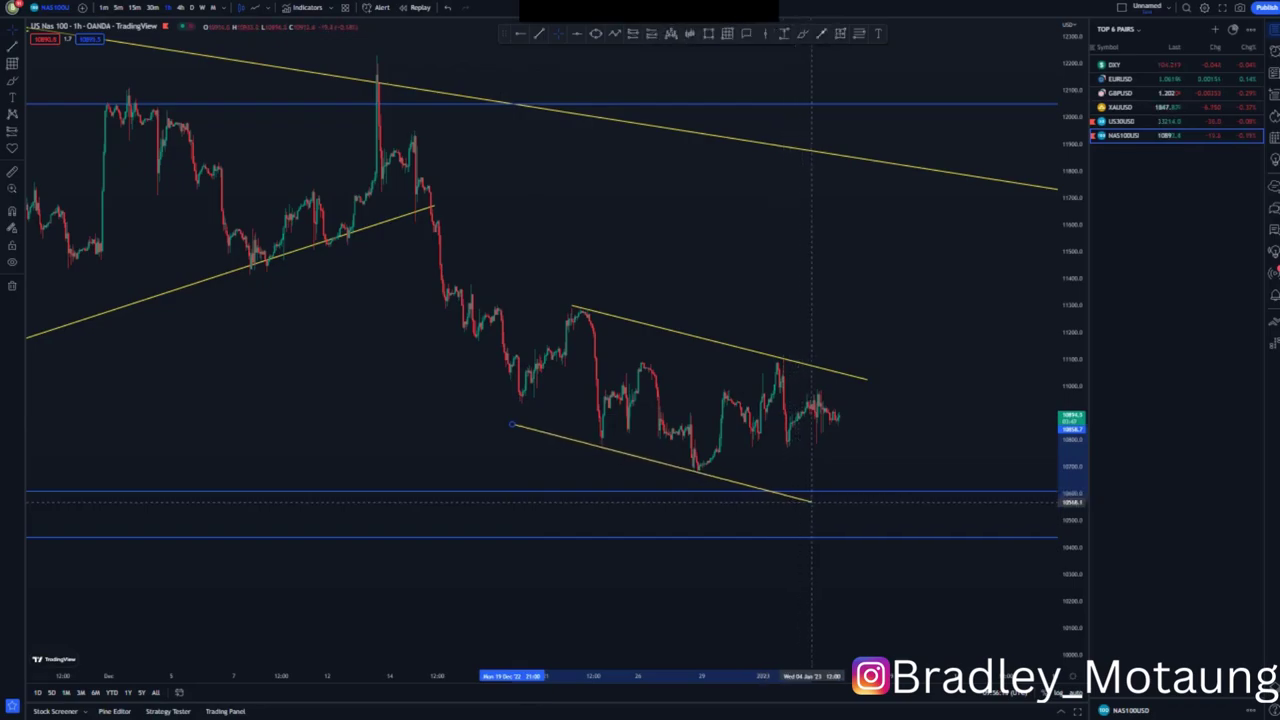
left_click(743, 468)
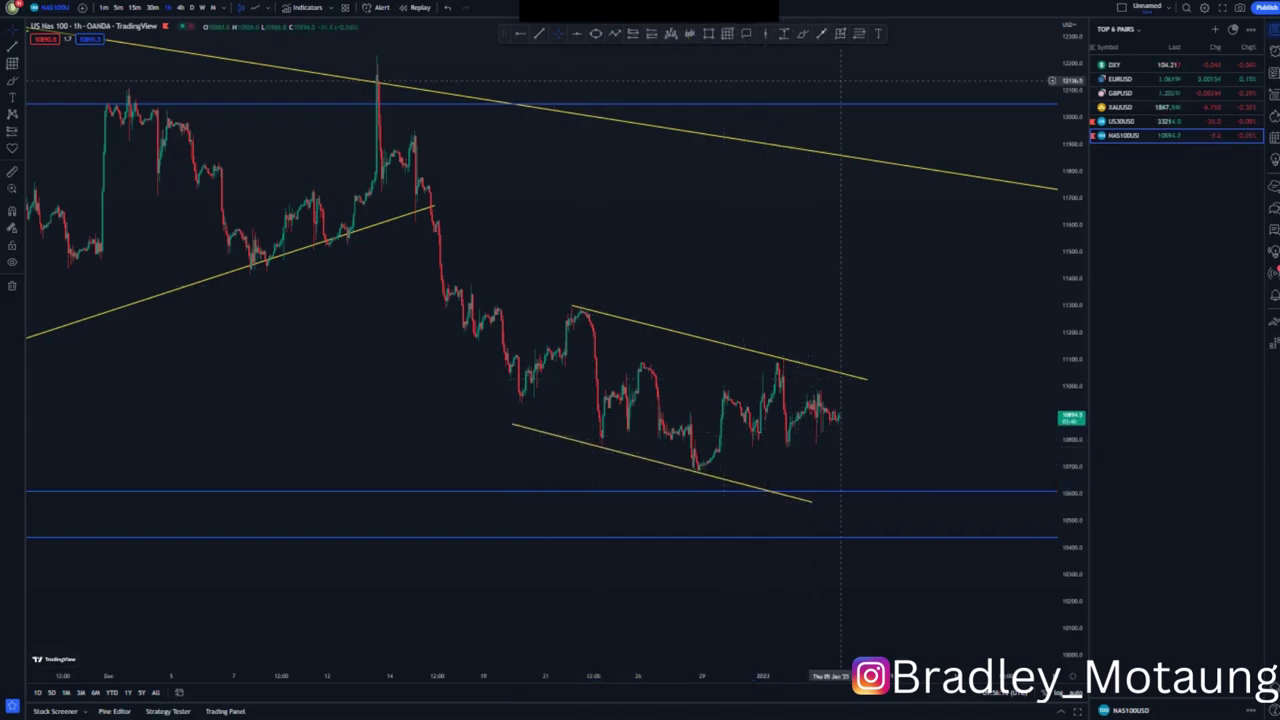
- Draw an arrow from current price down to about 10,561 at the channel's lower line, and another from there up to about 11,300
mouse_move(837, 418)
left_mouse_down()
mouse_move(836, 494)
mouse_move(822, 502)
mouse_move(849, 512)
mouse_move(837, 504)
left_mouse_up()
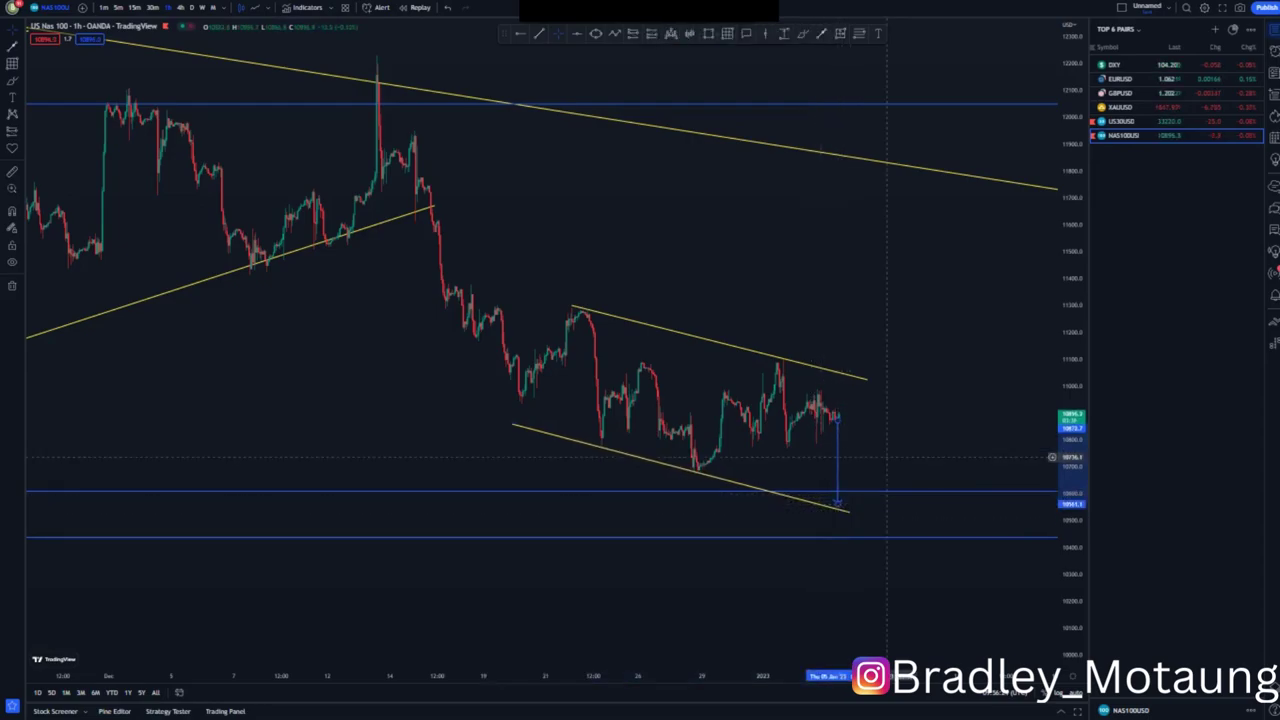
left_click(886, 457)
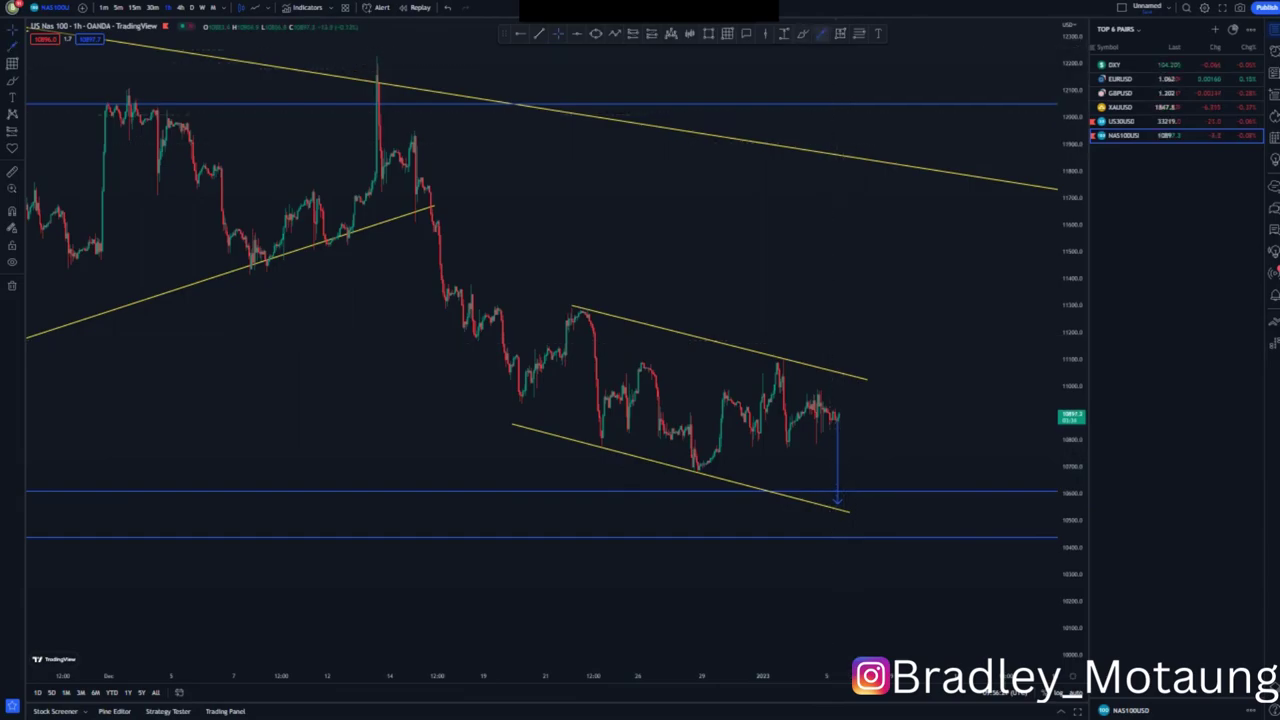
left_click(839, 502)
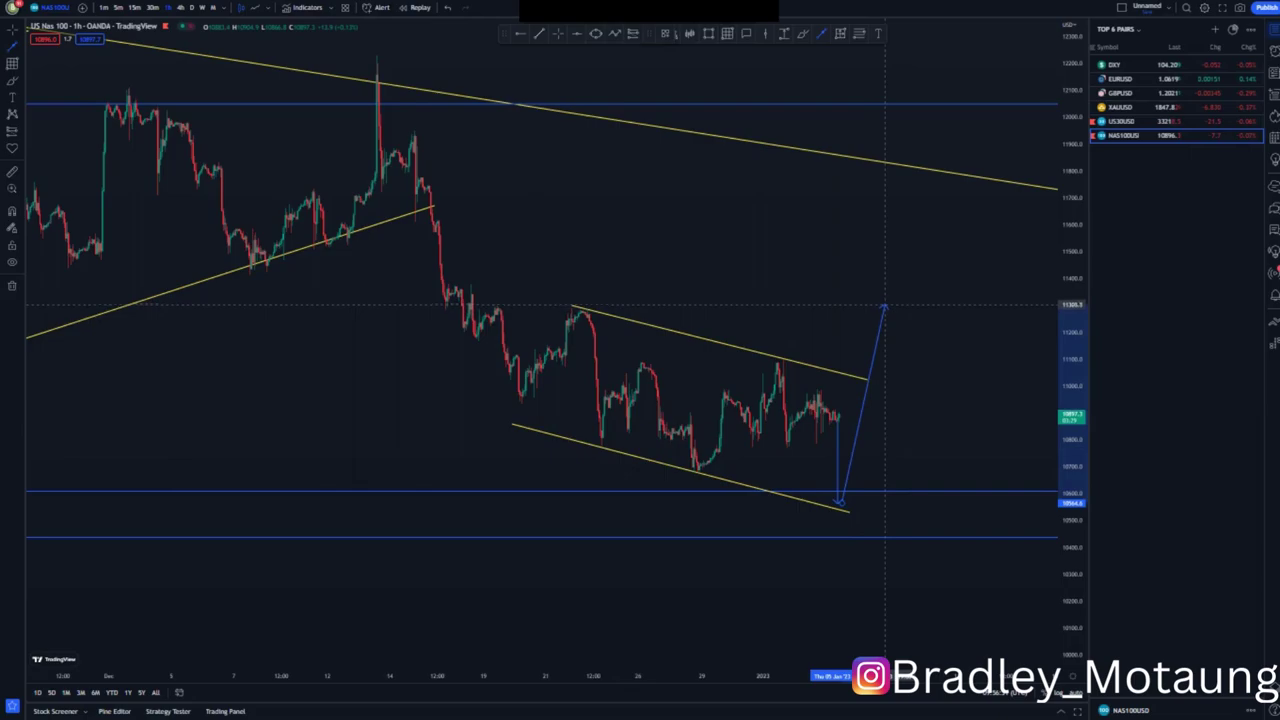
left_click(885, 304)
left_click(886, 271)
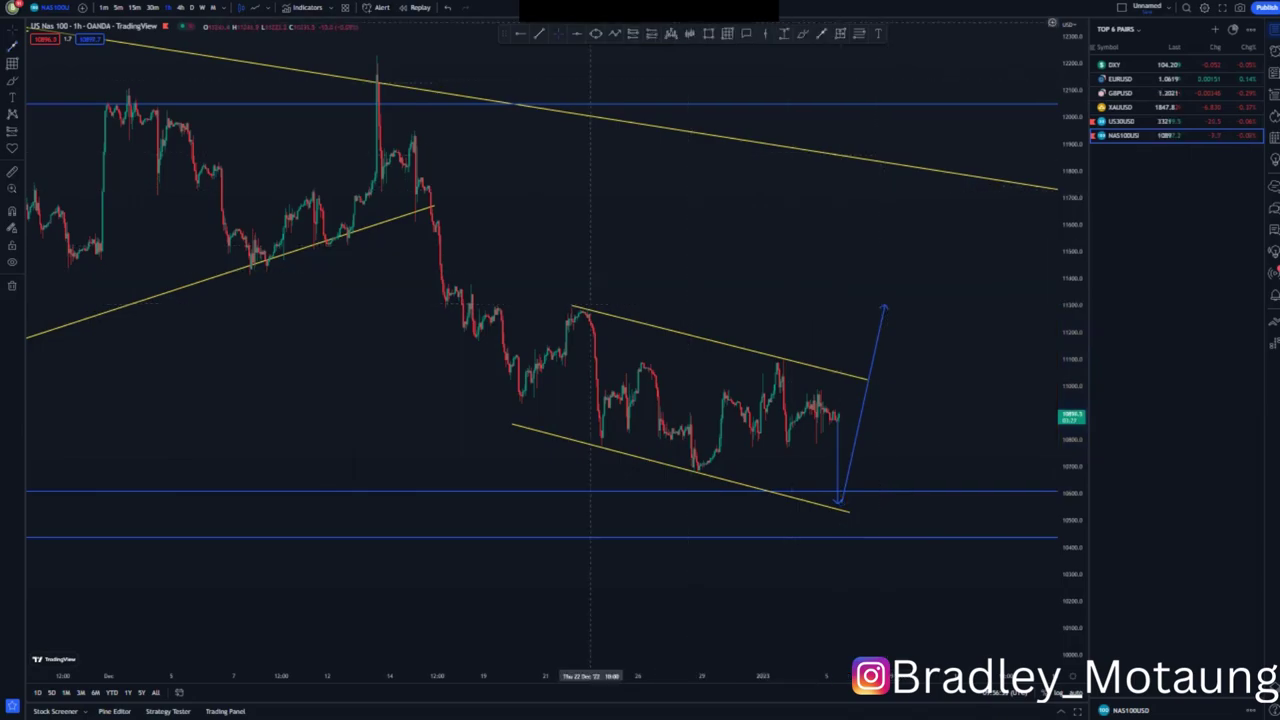
- Add a horizontal ray at about 11,296 from the December 21 high where the falling channel's upper line starts
left_click(572, 305)
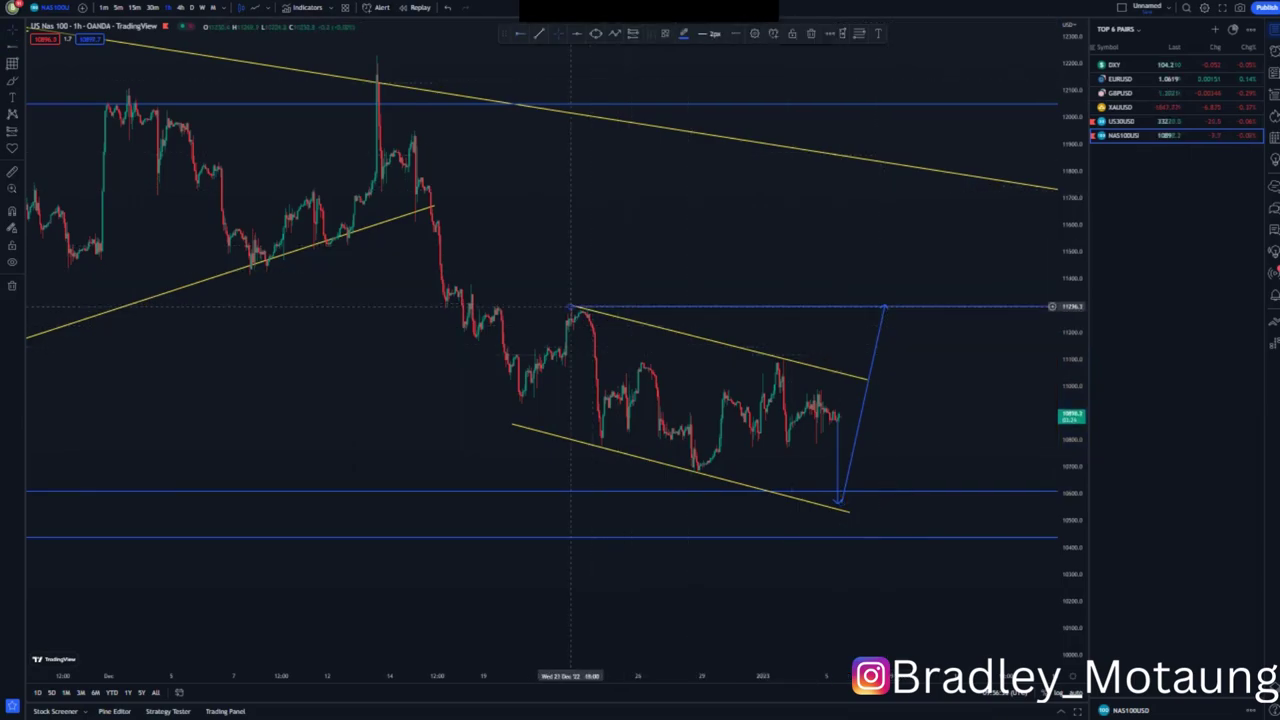
left_click_drag(747, 259, 734, 251)
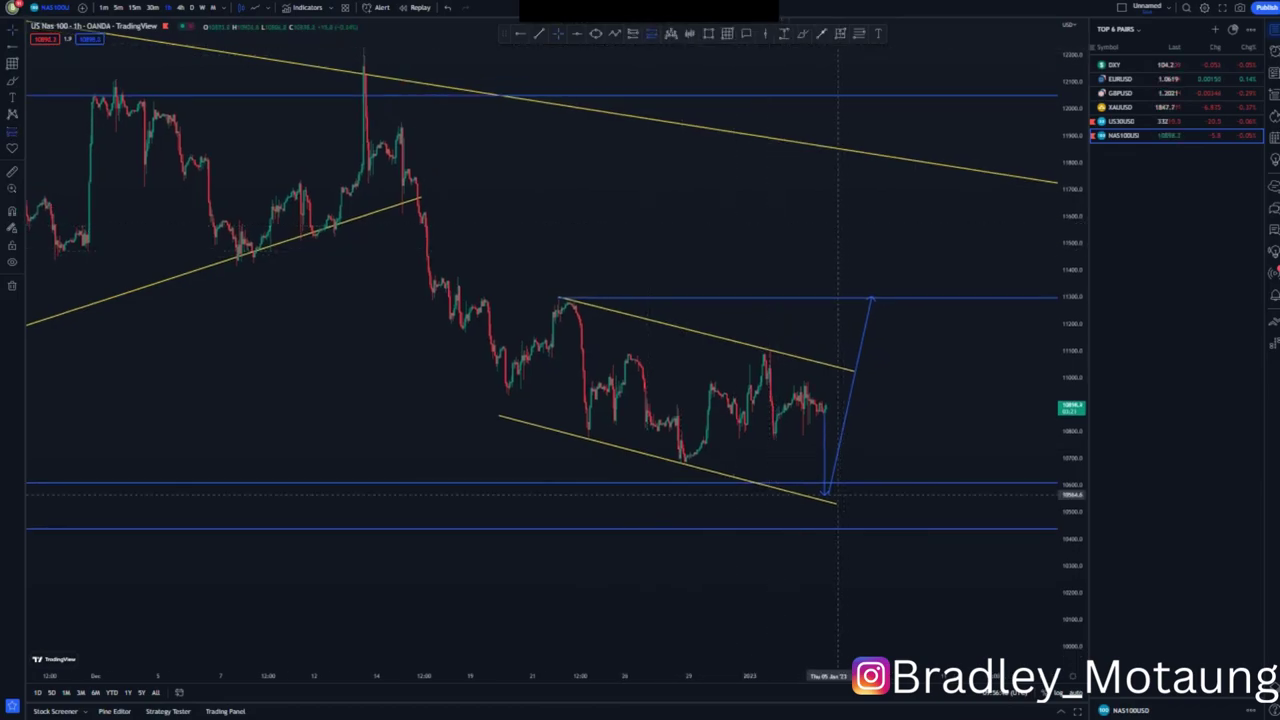
- Place a long position with entry at about 10,565, stop at about 10,467 and target at the 11,296 ray
left_click(829, 493)
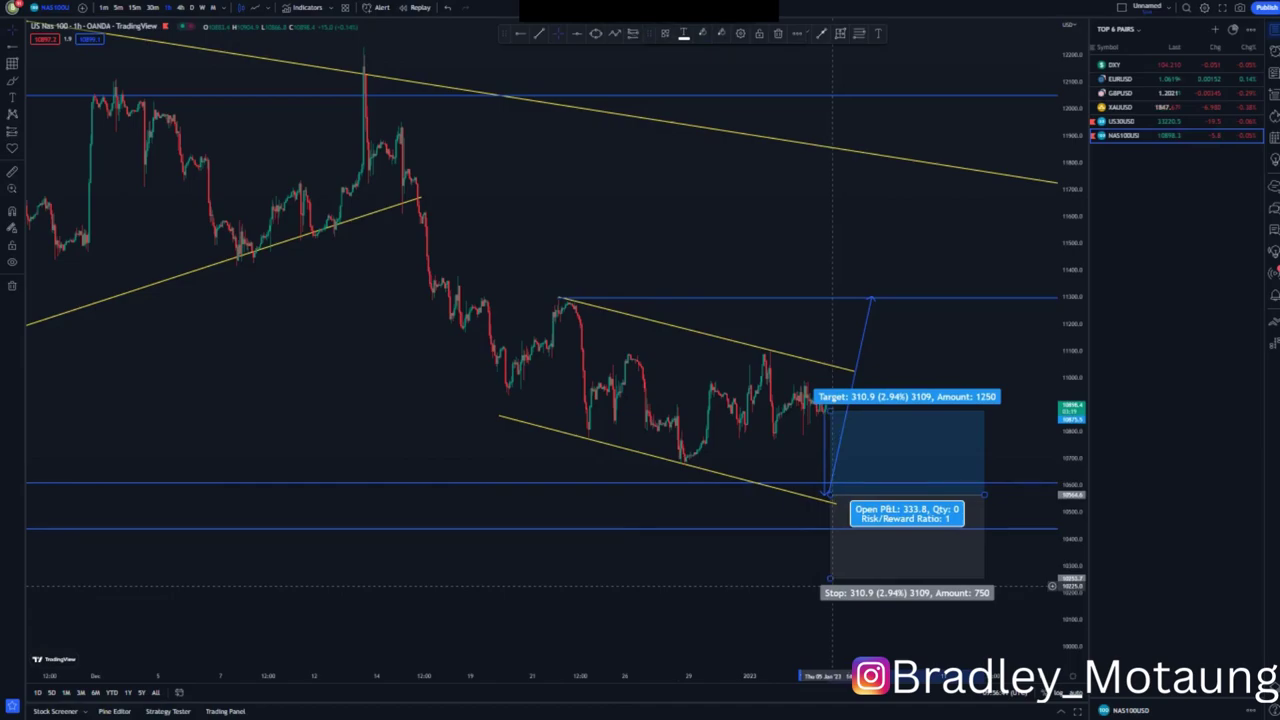
left_click_drag(829, 578, 829, 521)
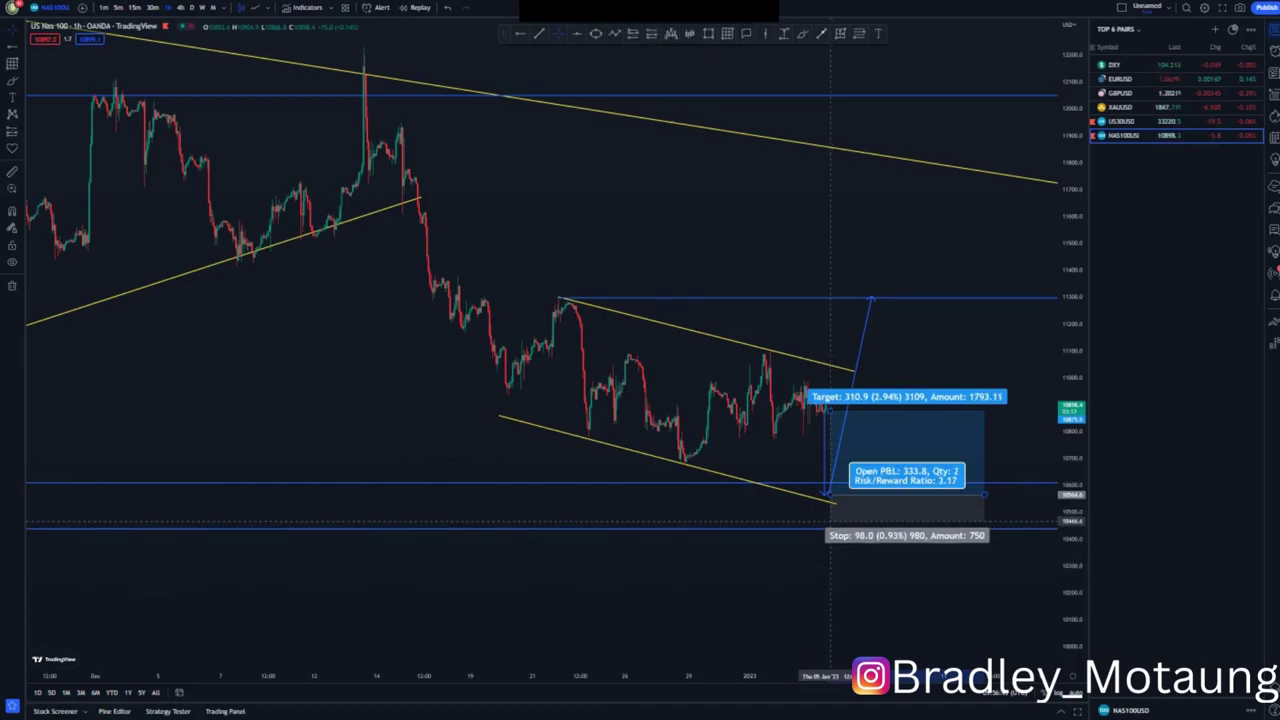
left_click_drag(829, 409, 829, 298)
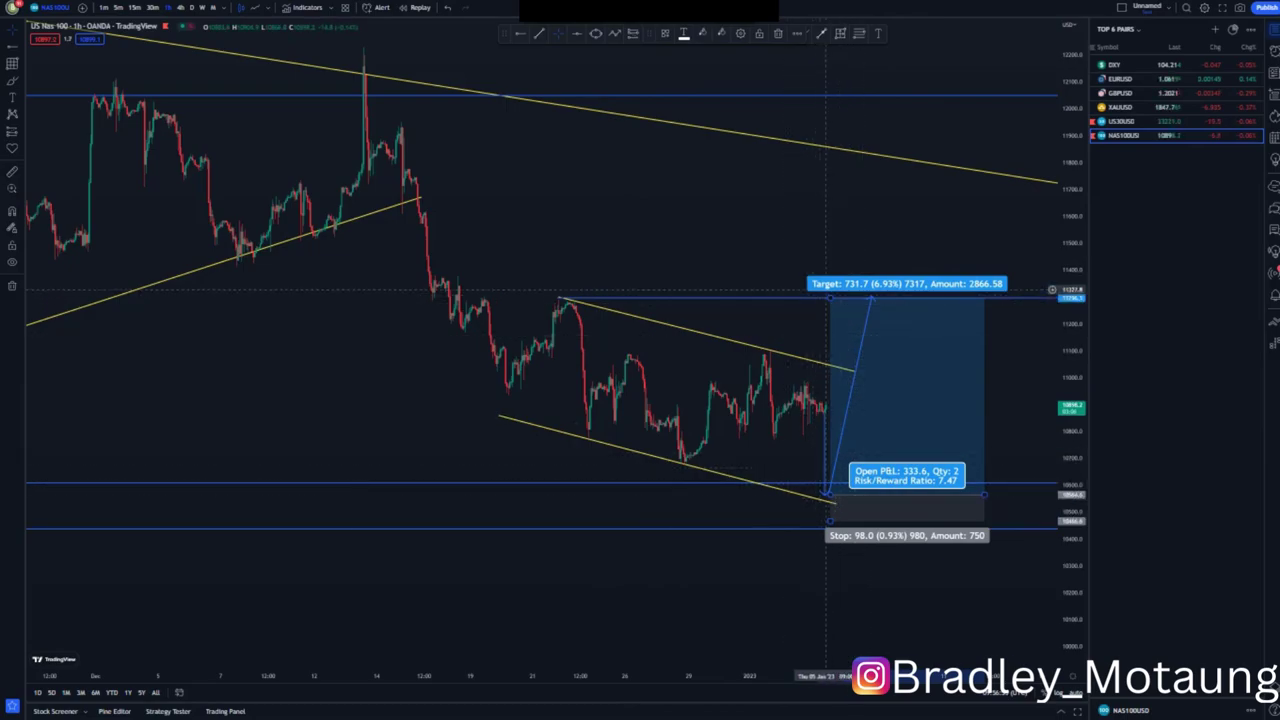
left_click(705, 183)
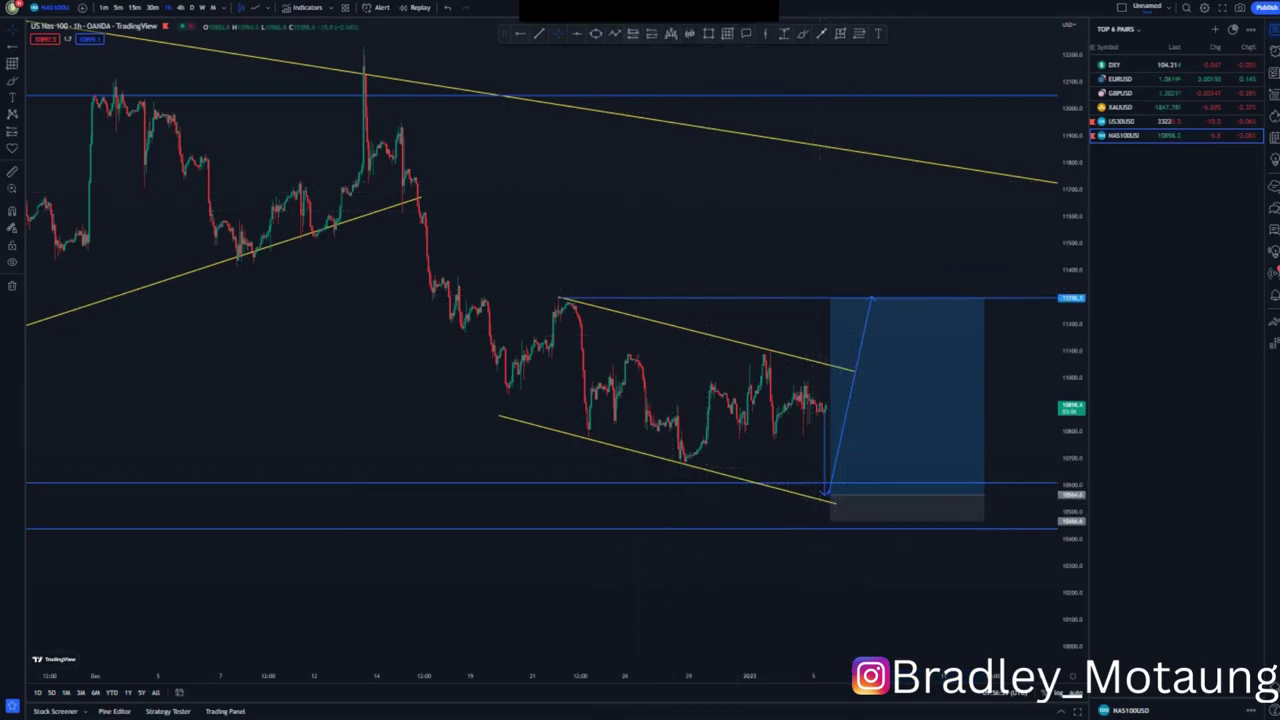
- Circle the falling channel, brush its swings and a projected drop to about 10,230, and undo these marks and the last target adjustment
mouse_move(765, 273)
left_mouse_down()
mouse_move(575, 268)
mouse_move(535, 295)
mouse_move(803, 506)
mouse_move(871, 409)
mouse_move(790, 293)
left_mouse_up()
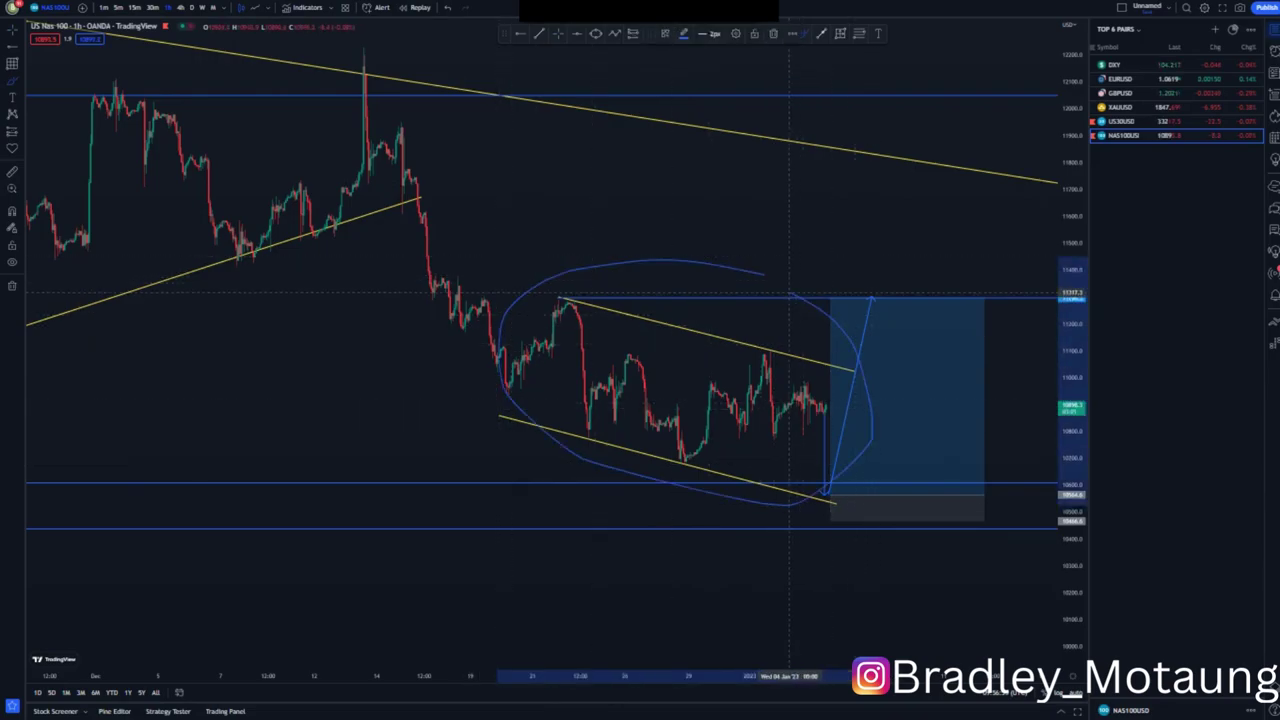
mouse_move(362, 64)
left_mouse_down()
mouse_move(529, 410)
mouse_move(630, 348)
mouse_move(690, 422)
mouse_move(832, 422)
left_mouse_up()
left_click_drag(874, 330, 900, 582)
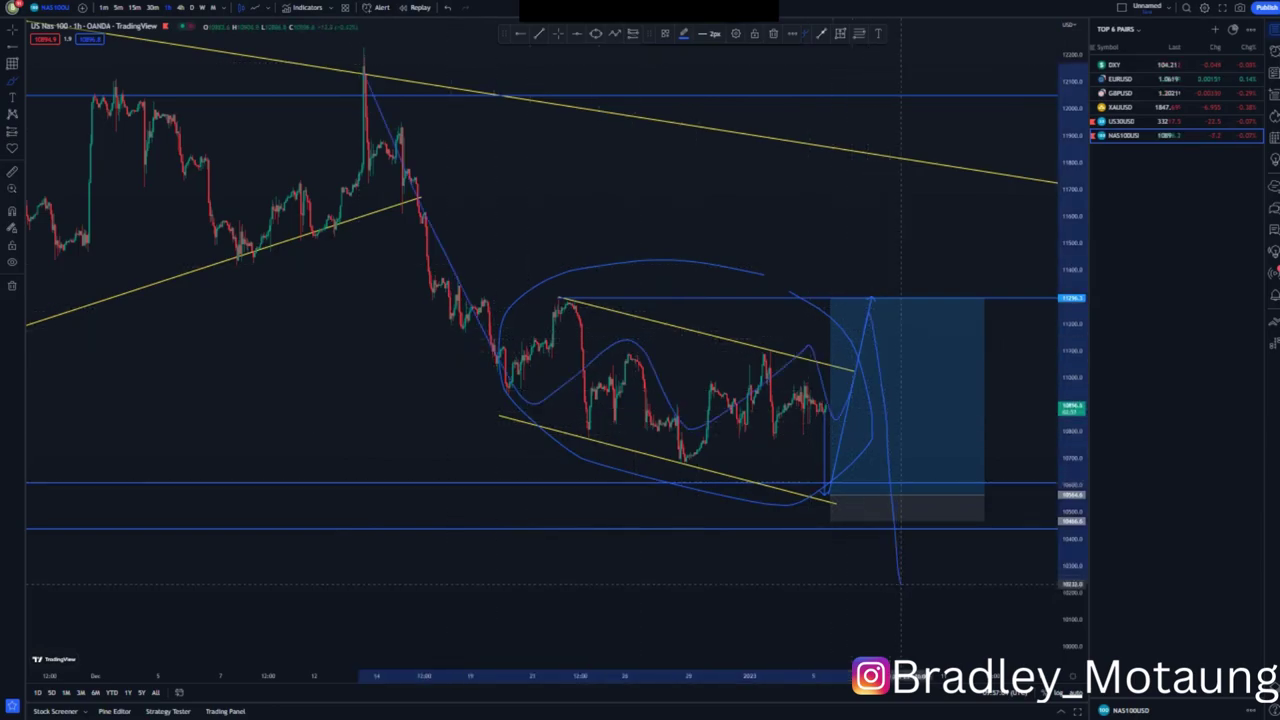
left_click(447, 8)
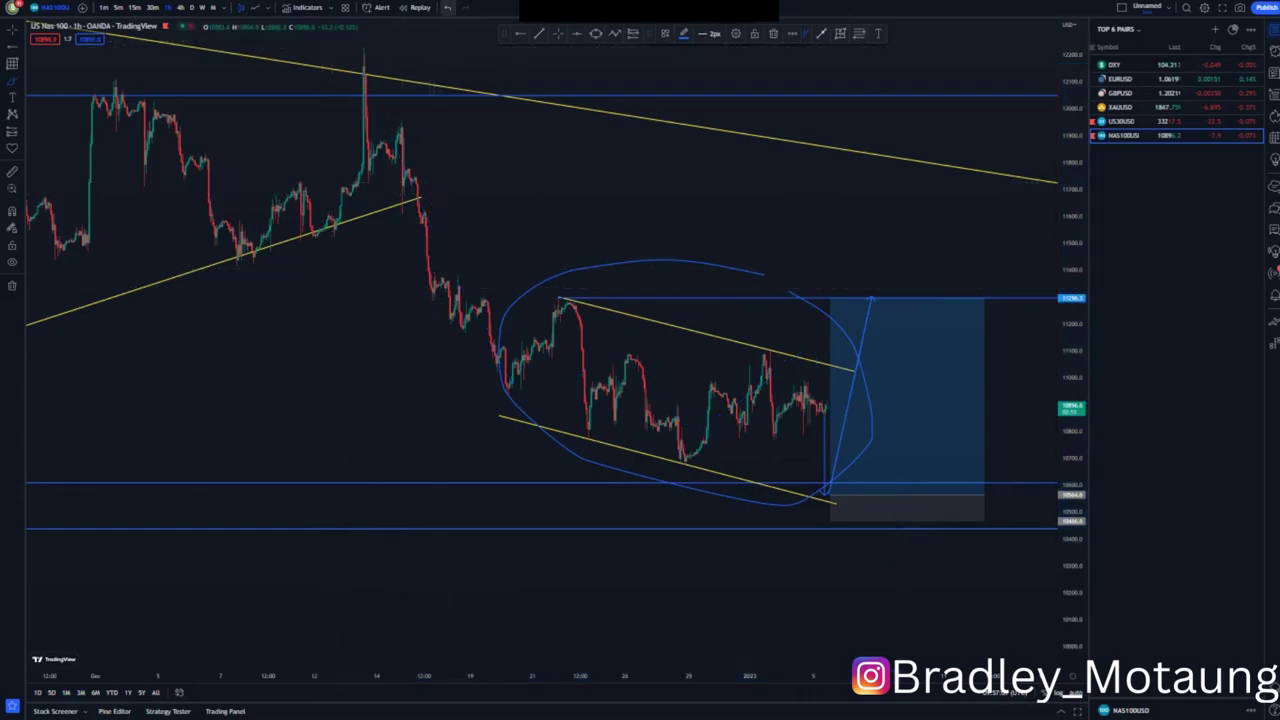
left_click(447, 8)
left_click(447, 8)
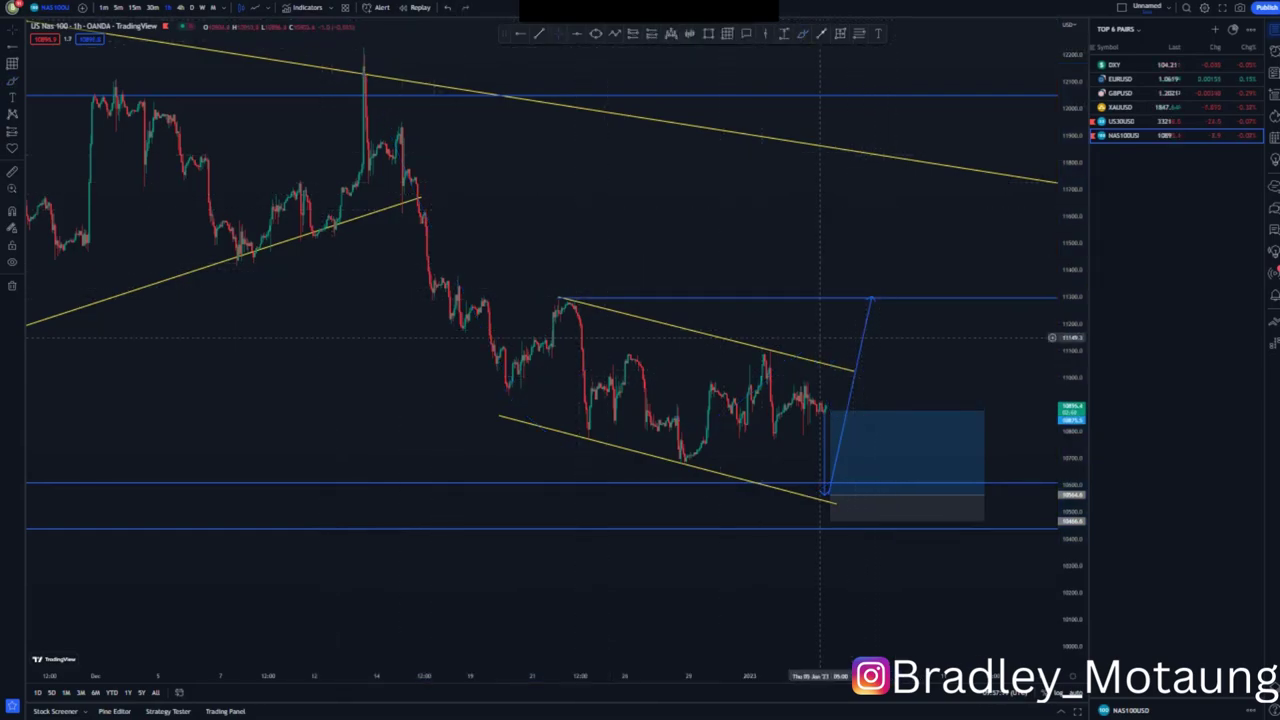
- Raise the right end of the small channel's upper trend line to about 11,310 and delete the horizontal ray at 11,296
left_click_drag(852, 370, 880, 294)
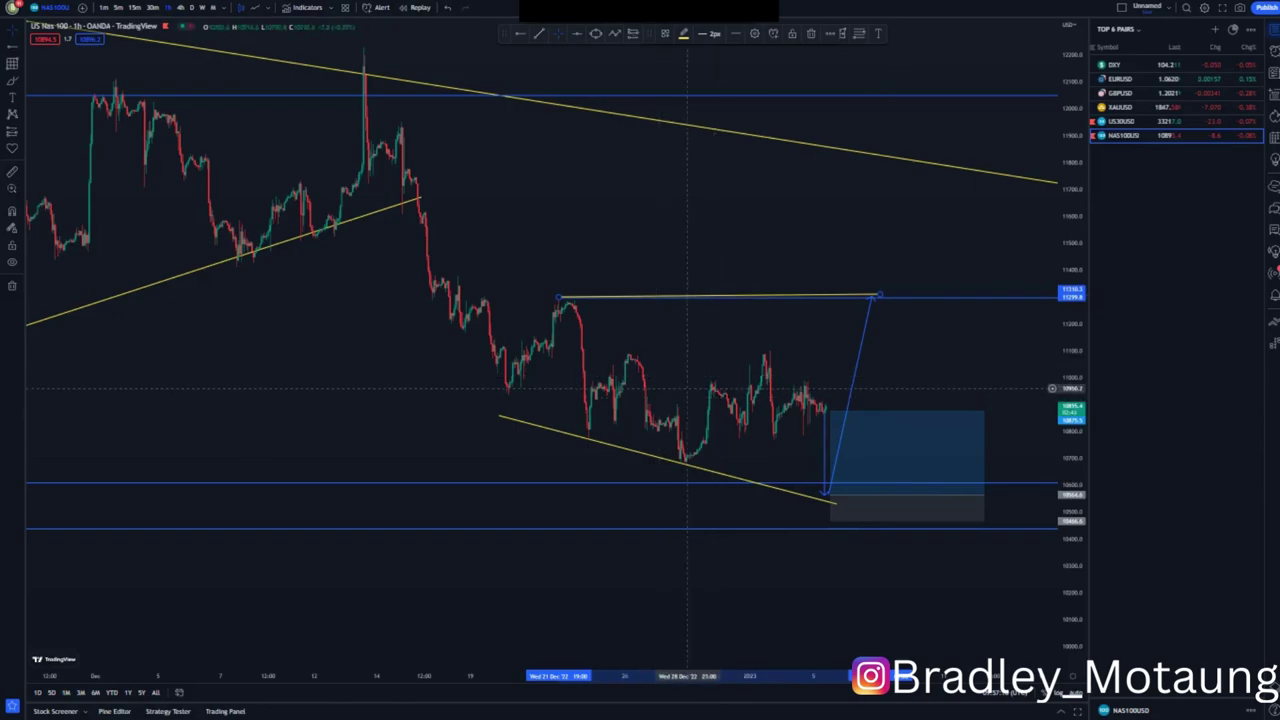
left_click(923, 299)
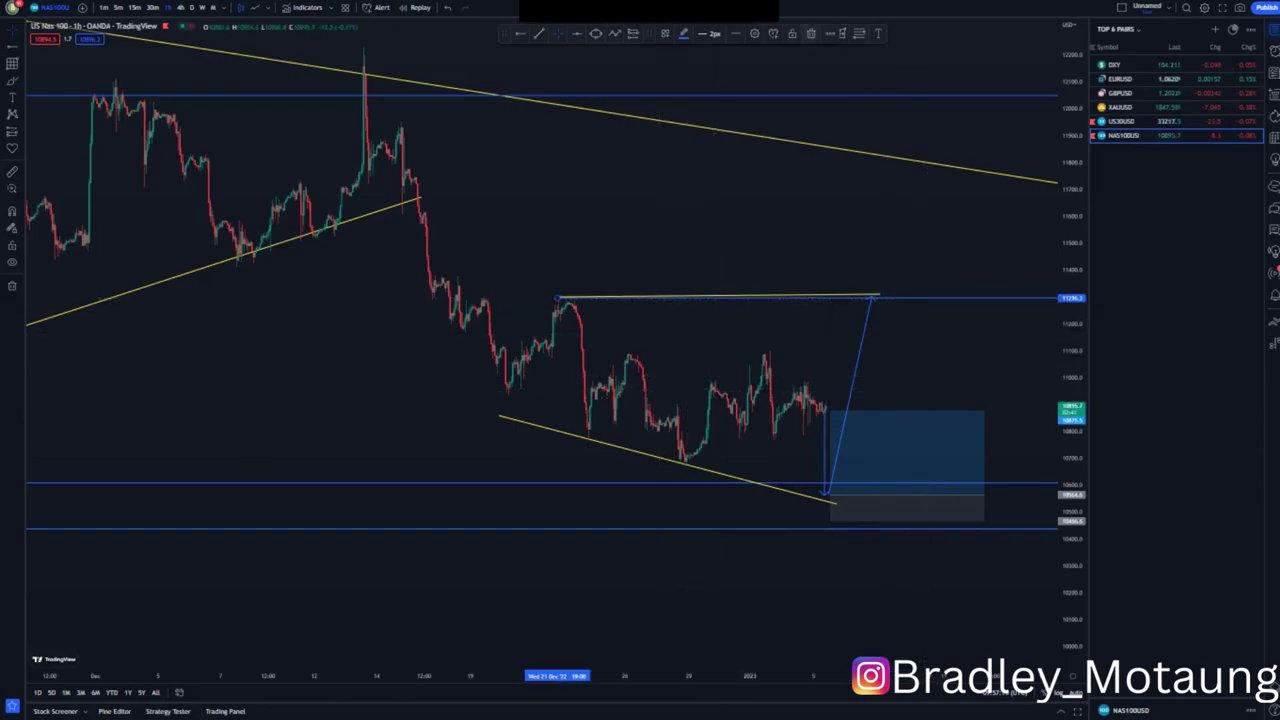
key("Delete")
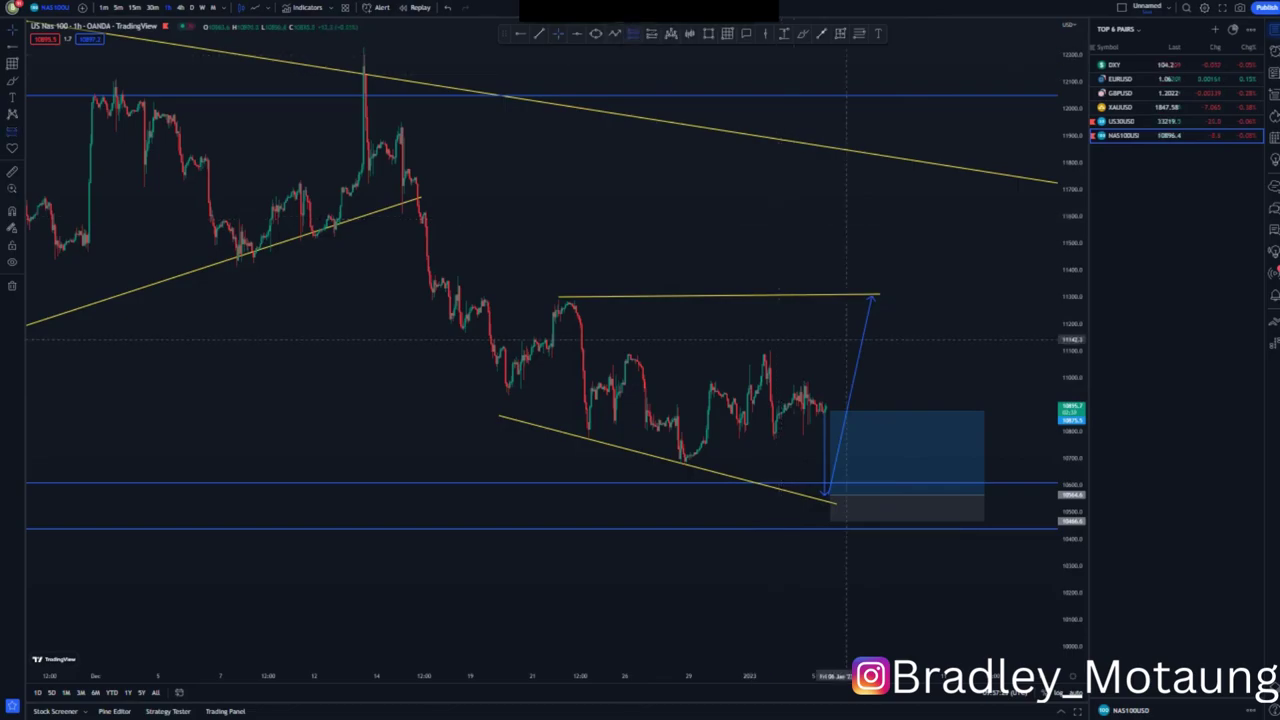
- Place a short position at the upward arrow's tip with entry at about 11,307 and stop at about 11,443
left_click(876, 296)
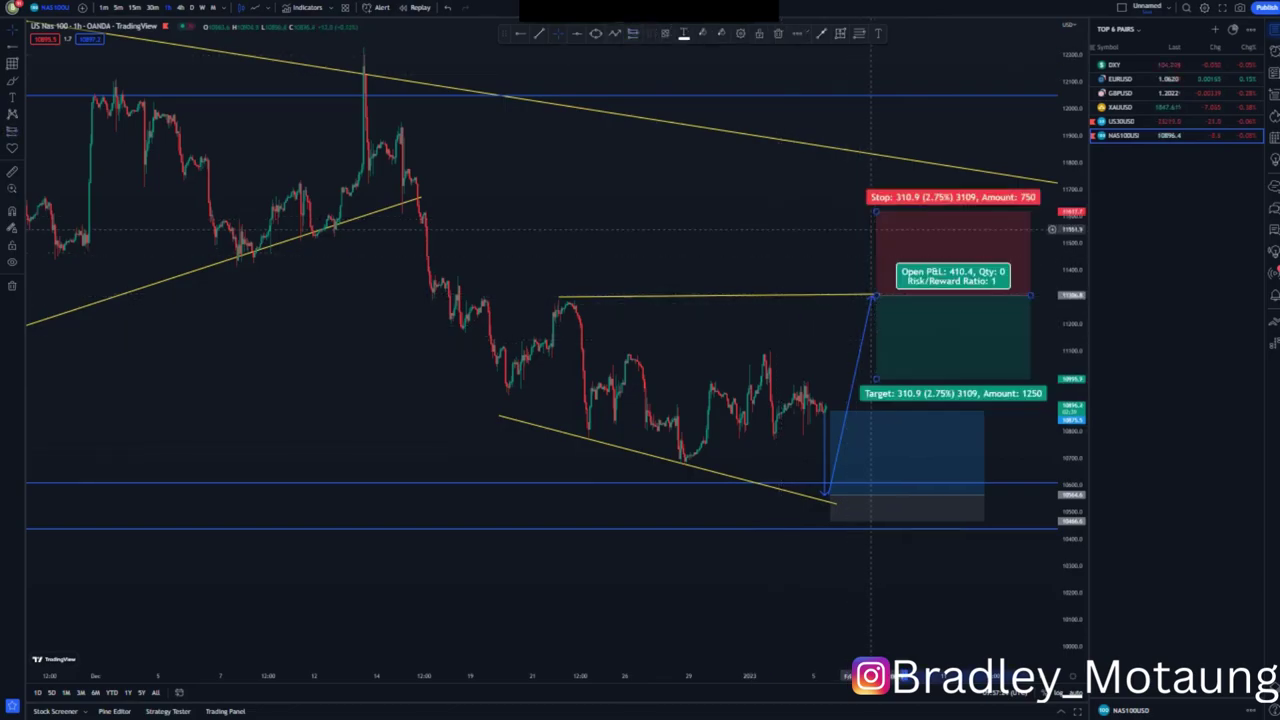
left_click_drag(876, 213, 876, 258)
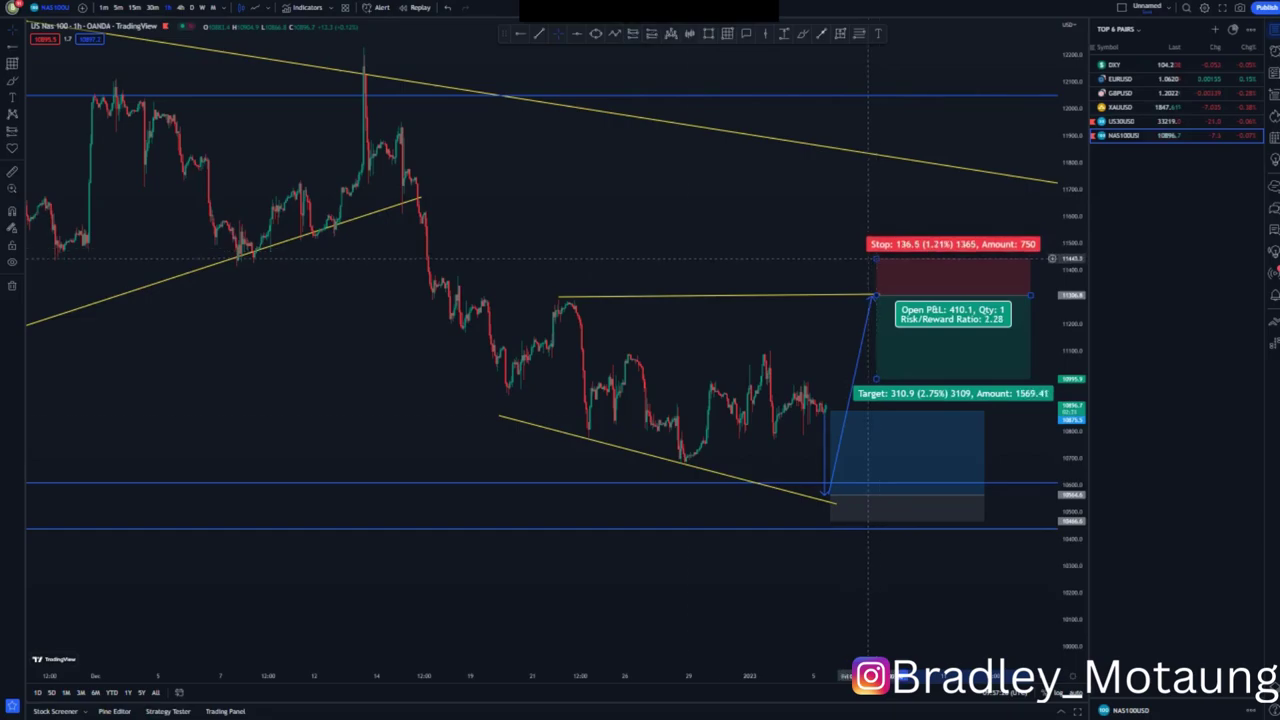
- Switch the chart to the 4-hour timeframe and extend the large falling channel's lower line down to about 8,551
left_click(180, 7)
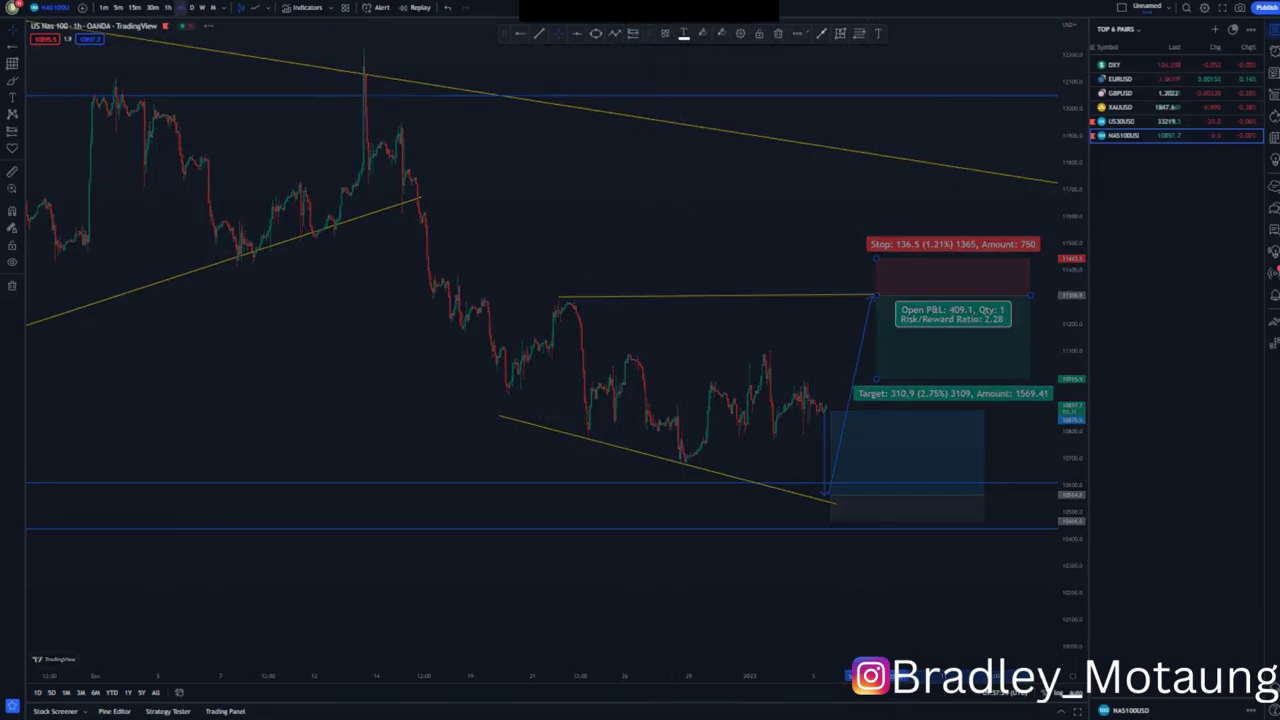
left_click_drag(1052, 298, 1052, 491)
scroll(1052, 491, "down", 10)
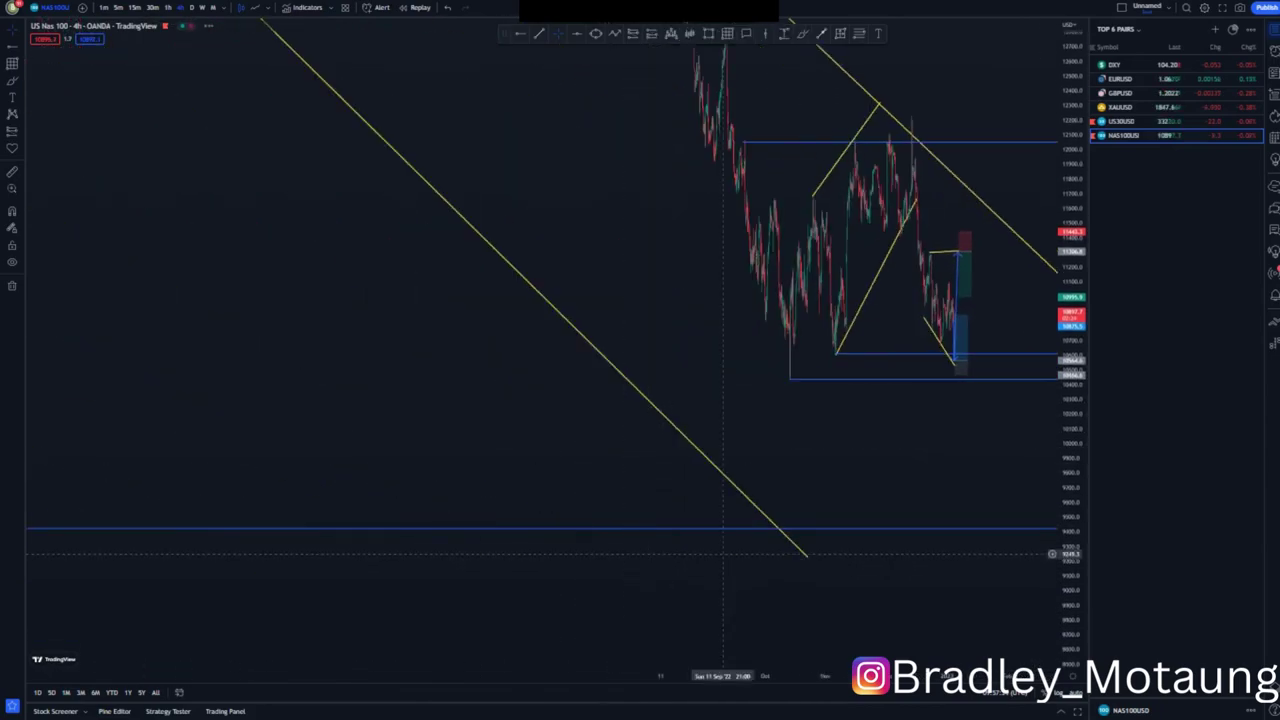
left_click_drag(808, 556, 900, 658)
- Lower the short position's target to about 8,686, near the large falling channel's lower line
mouse_move(960, 295)
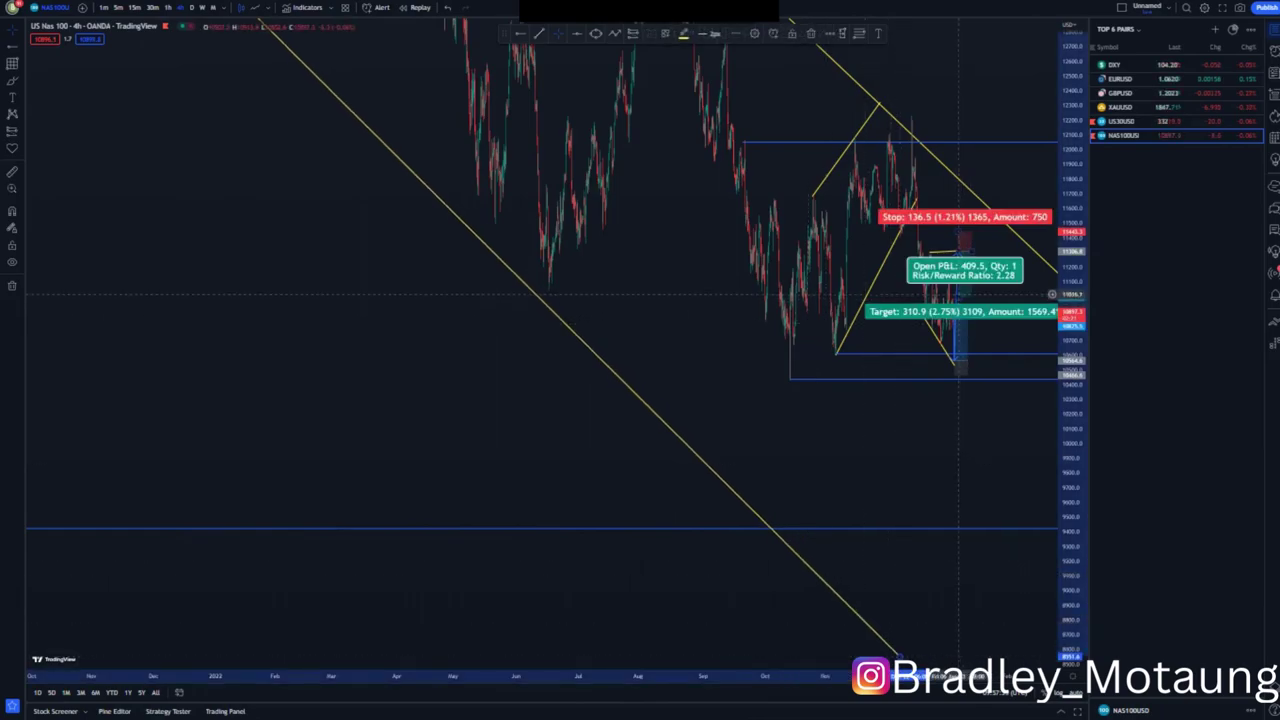
left_click_drag(958, 294, 958, 636)
left_click(901, 512)
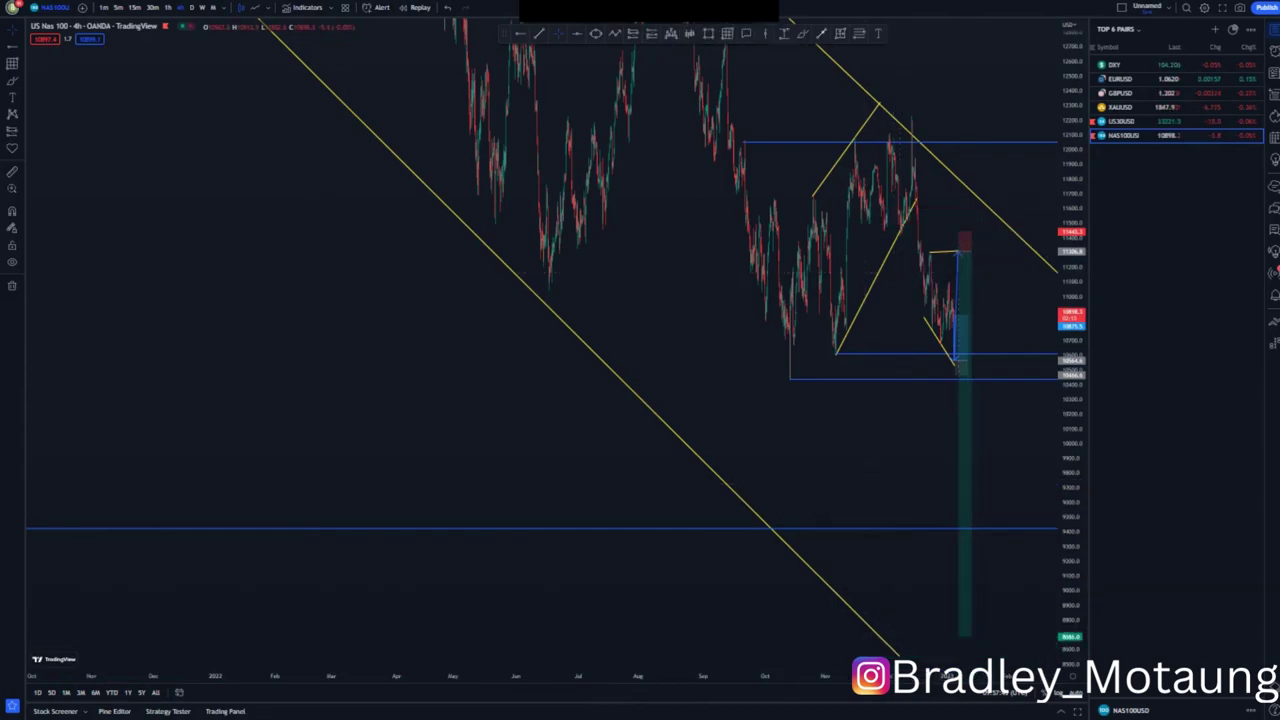
left_click_drag(1068, 273, 1068, 473)
scroll(626, 465, "up", 6)
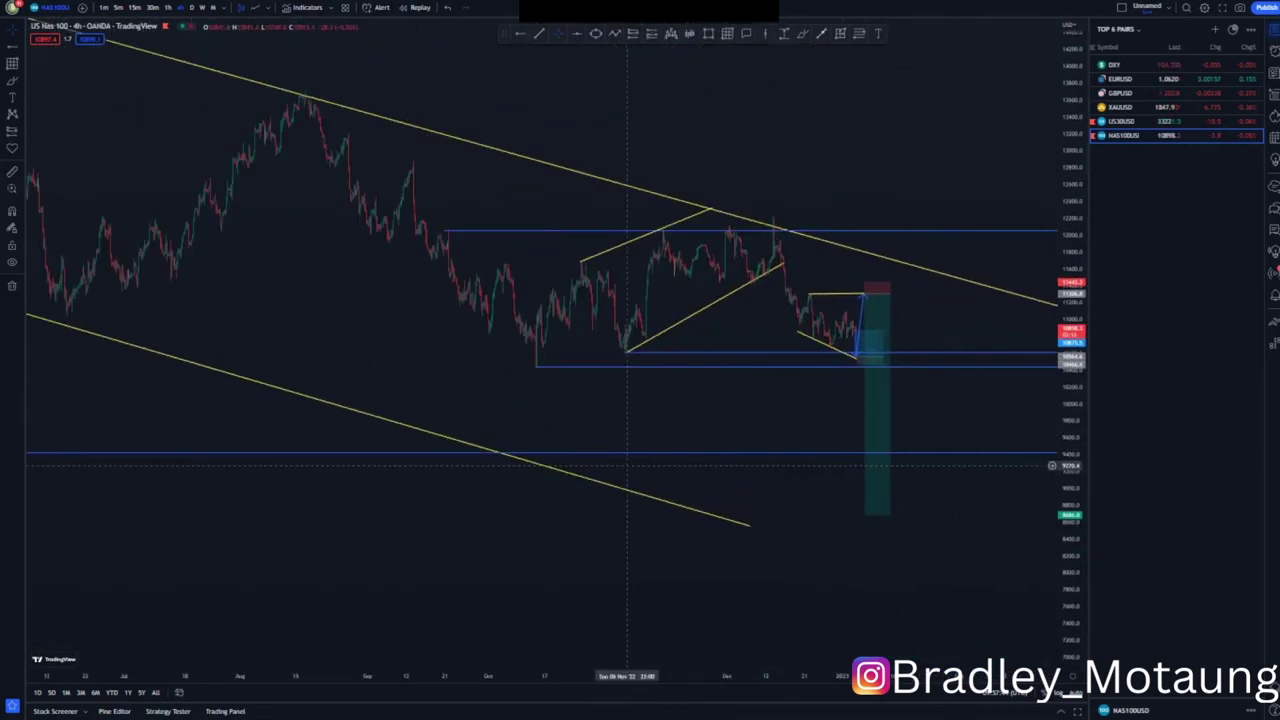
left_click_drag(1070, 514, 1070, 424)
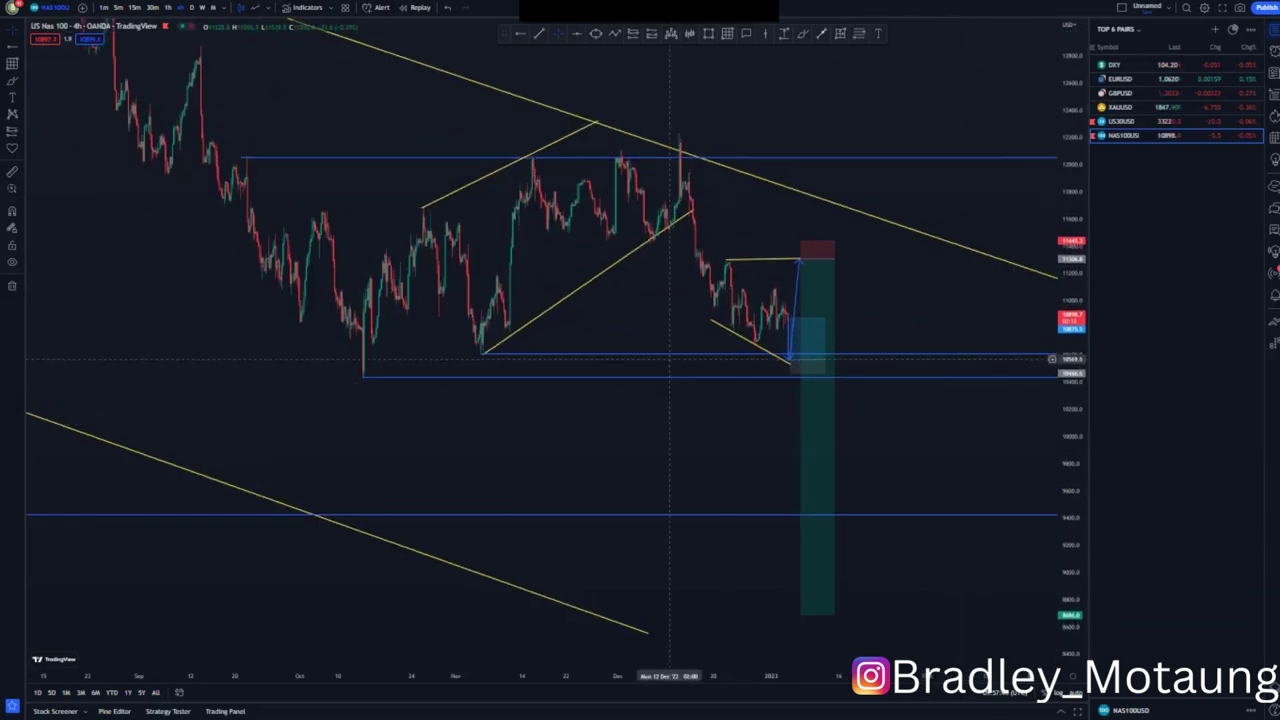